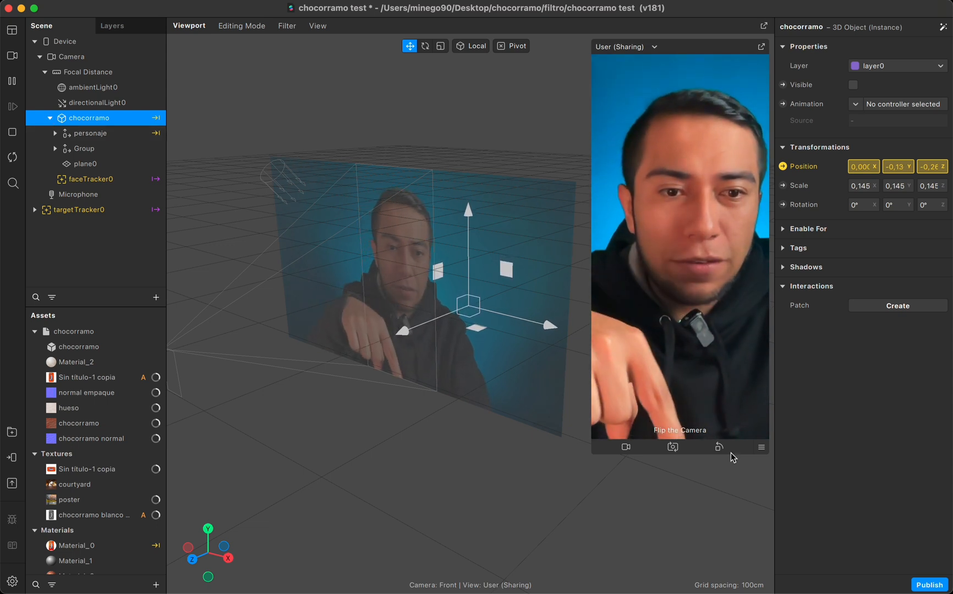
# - Preview the finished chocorramo effect using the simulator's back camera
pyautogui.click(674, 448)
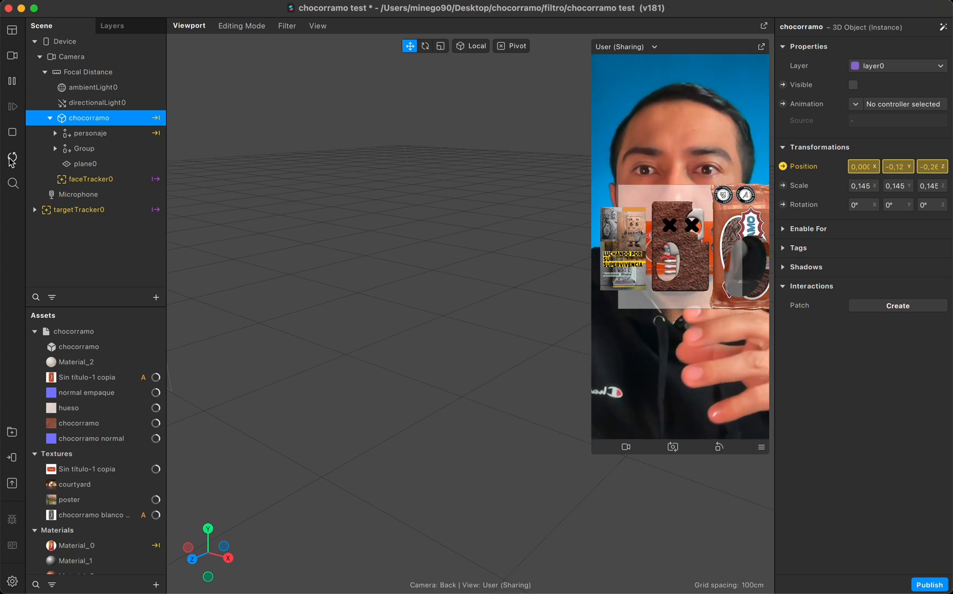
pyautogui.click(71, 214)
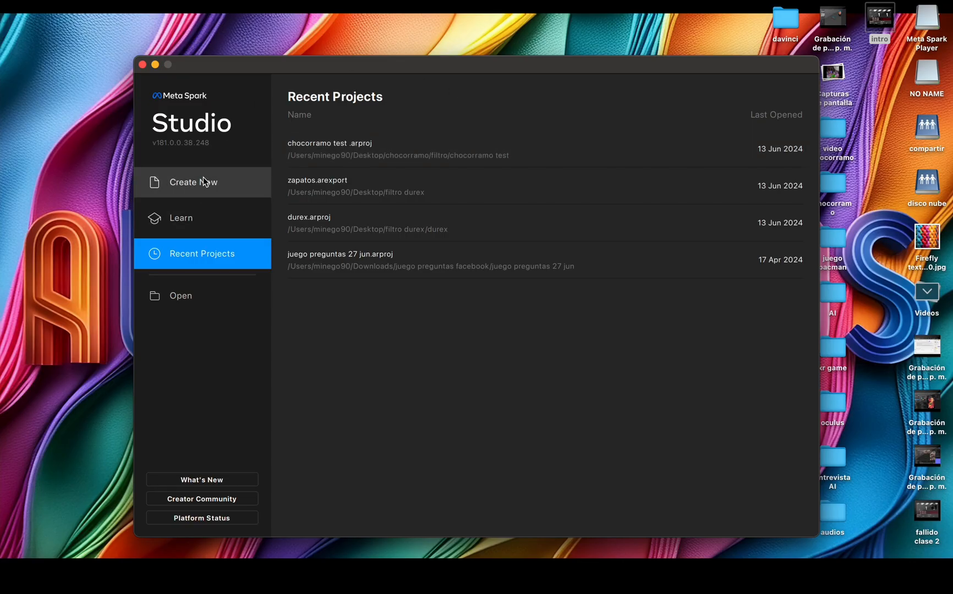
# - Create a new project from the 3D Animated Poster template
pyautogui.click(203, 183)
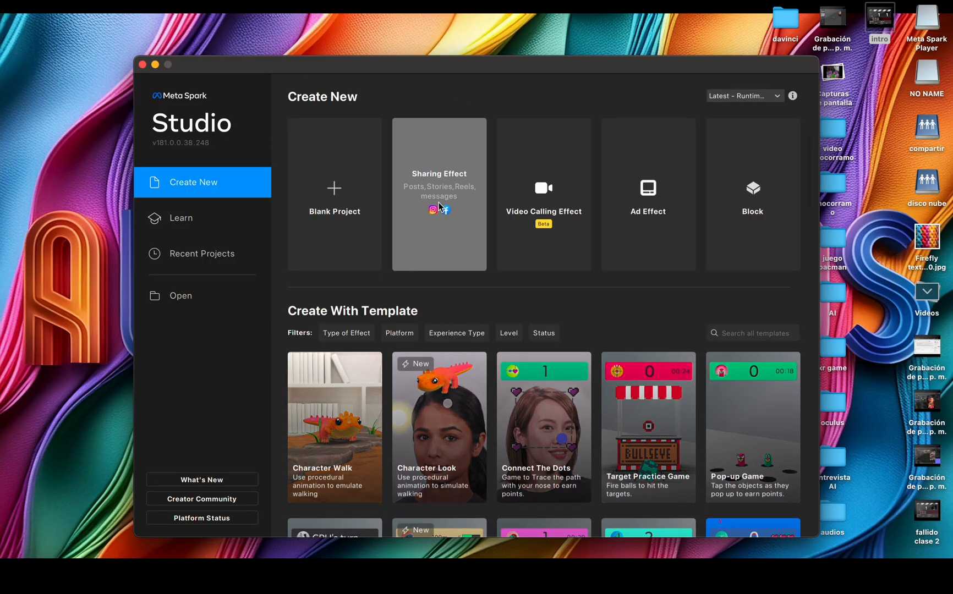
pyautogui.scroll(-20, 439, 226)
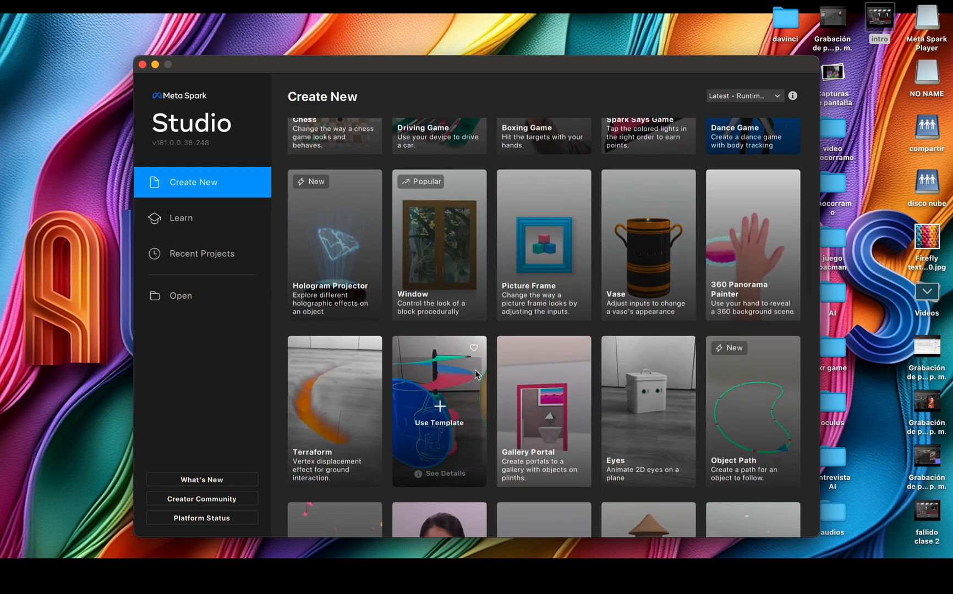
pyautogui.scroll(-10, 496, 409)
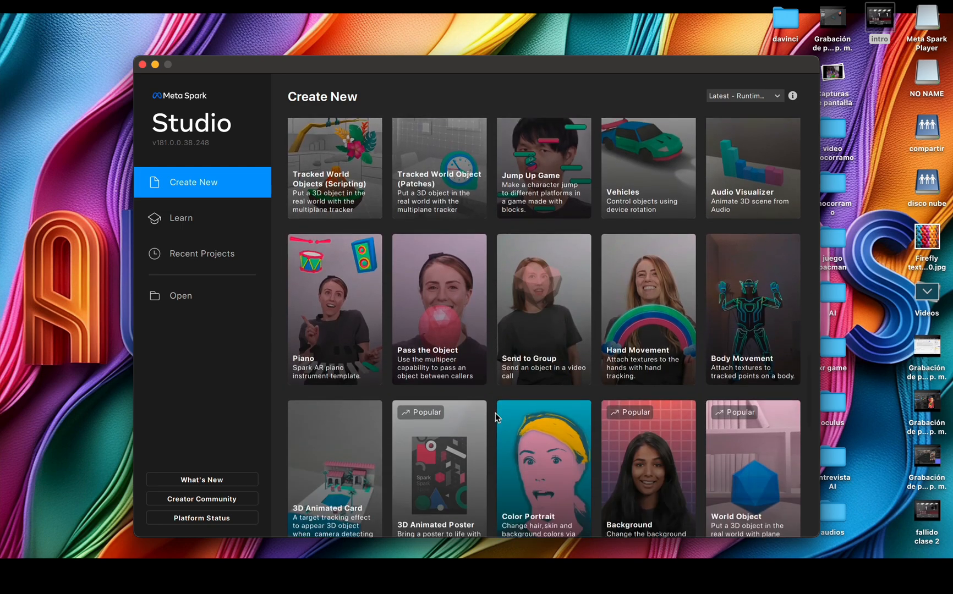
pyautogui.moveTo(485, 368)
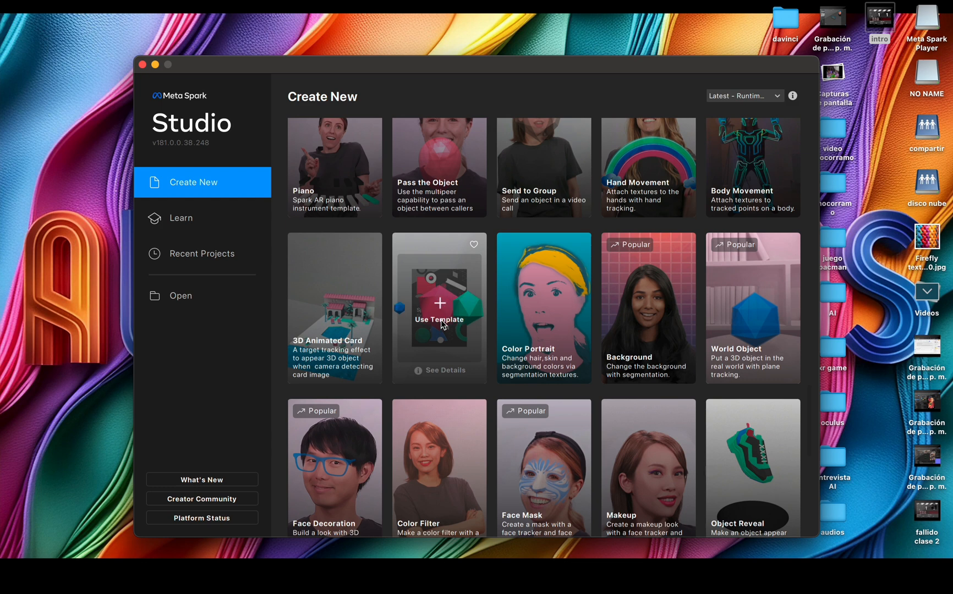
pyautogui.click(440, 320)
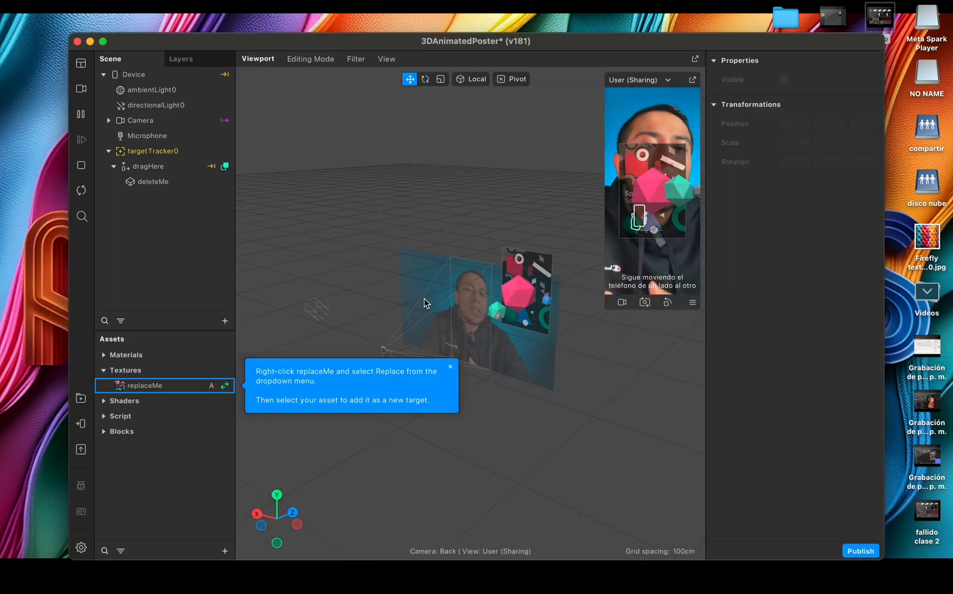
# - Maximize the project window and enlarge the device preview
pyautogui.doubleClick(754, 44)
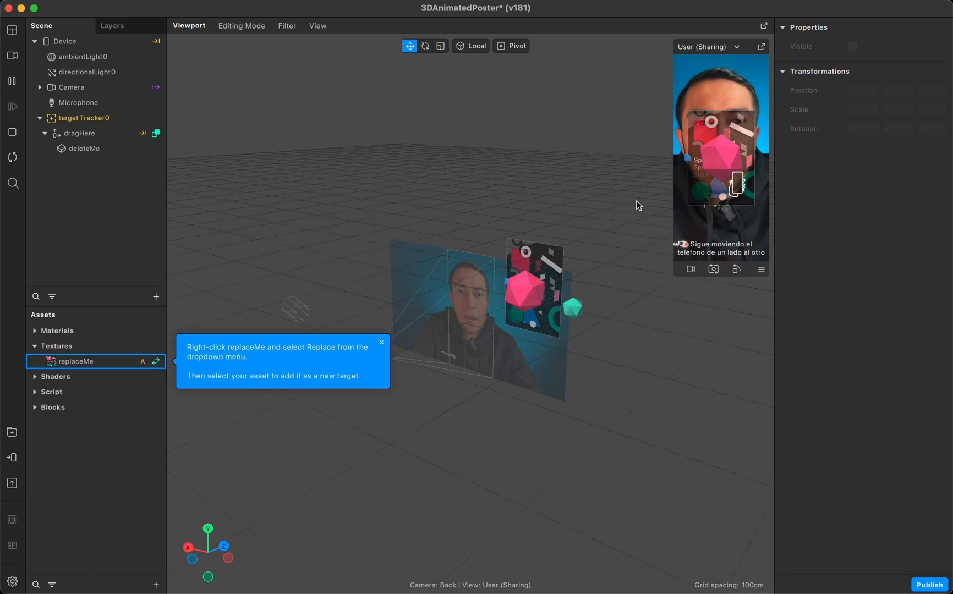
pyautogui.moveTo(678, 279); pyautogui.dragTo(594, 379)
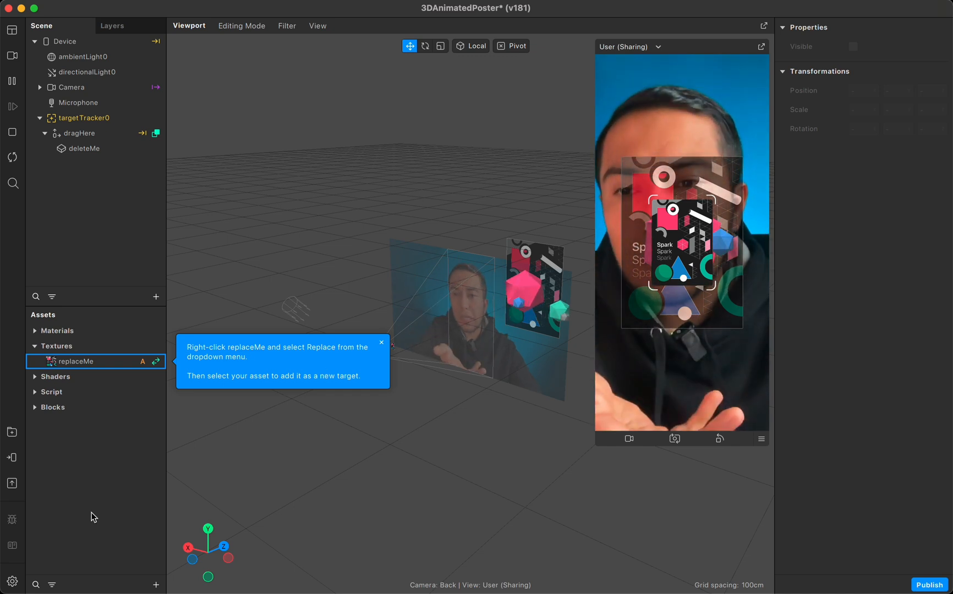
# - Import imagen.jpeg from the chocorramo folder as a new texture asset
pyautogui.click(155, 585)
pyautogui.moveTo(242, 379)
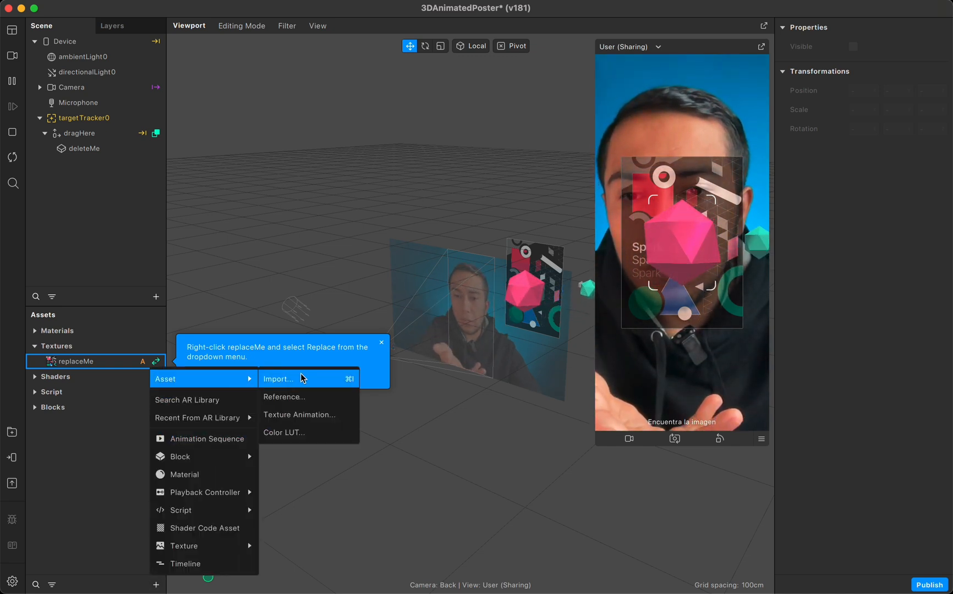
pyautogui.click(322, 380)
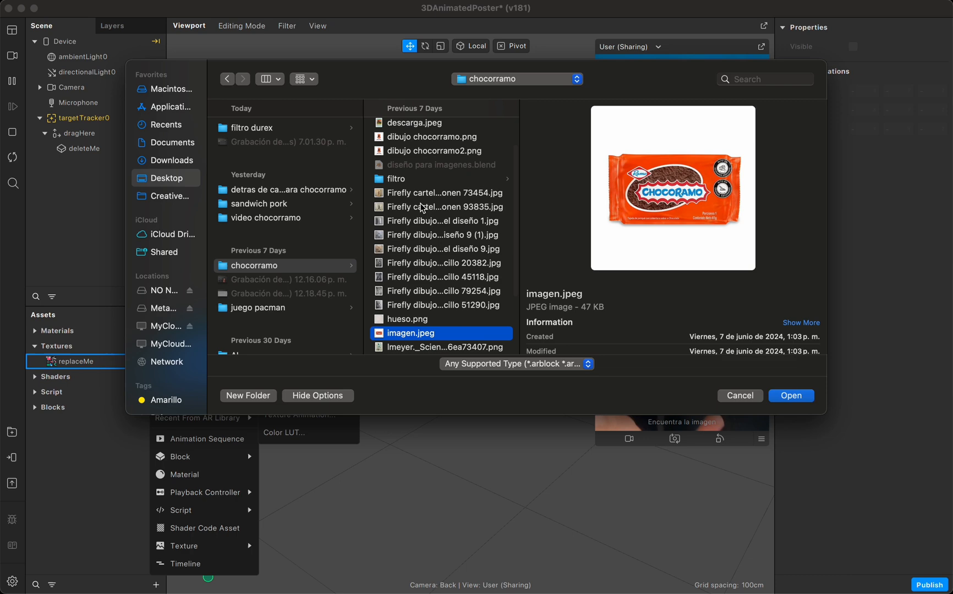
pyautogui.press('Return')
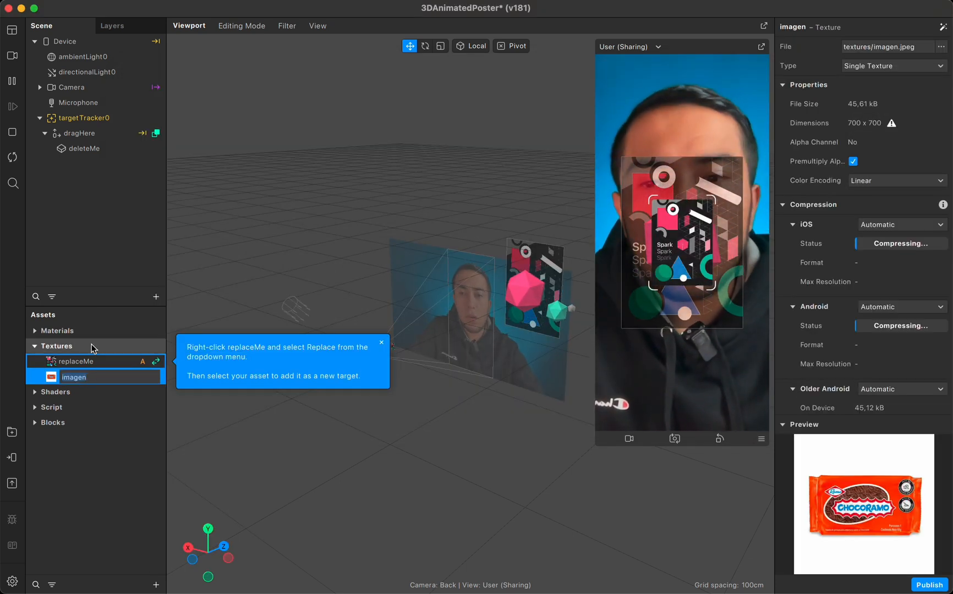
pyautogui.click(88, 432)
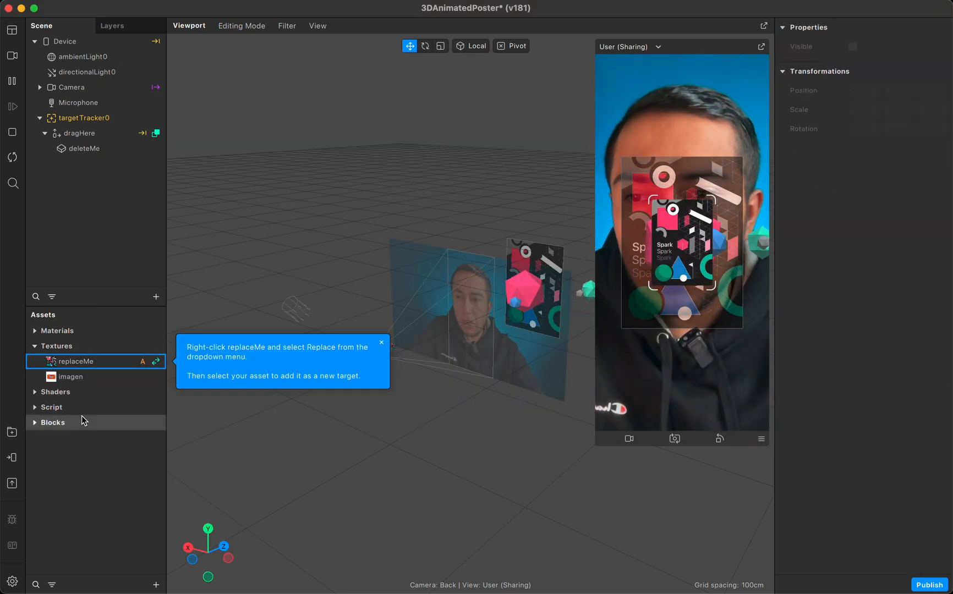
# - Replace the image of the replaceMe target texture with imagen.jpeg from the chocorramo folder
pyautogui.click(76, 366)
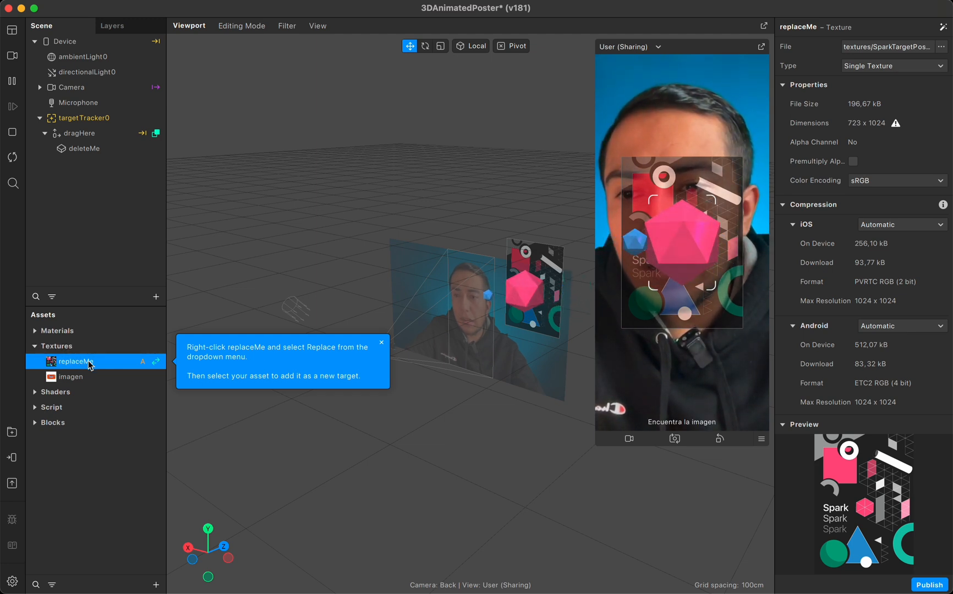
pyautogui.rightClick(73, 365)
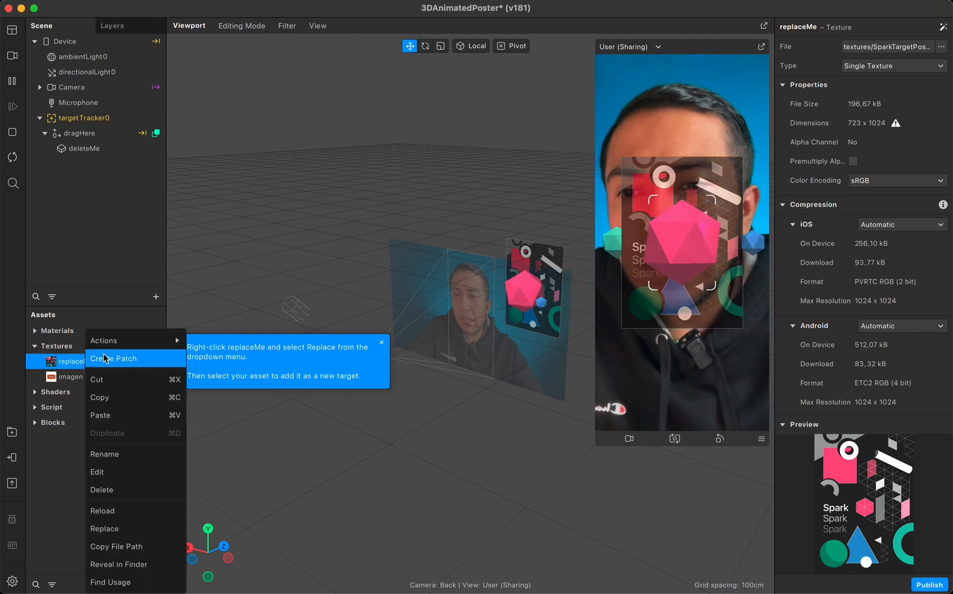
pyautogui.click(134, 530)
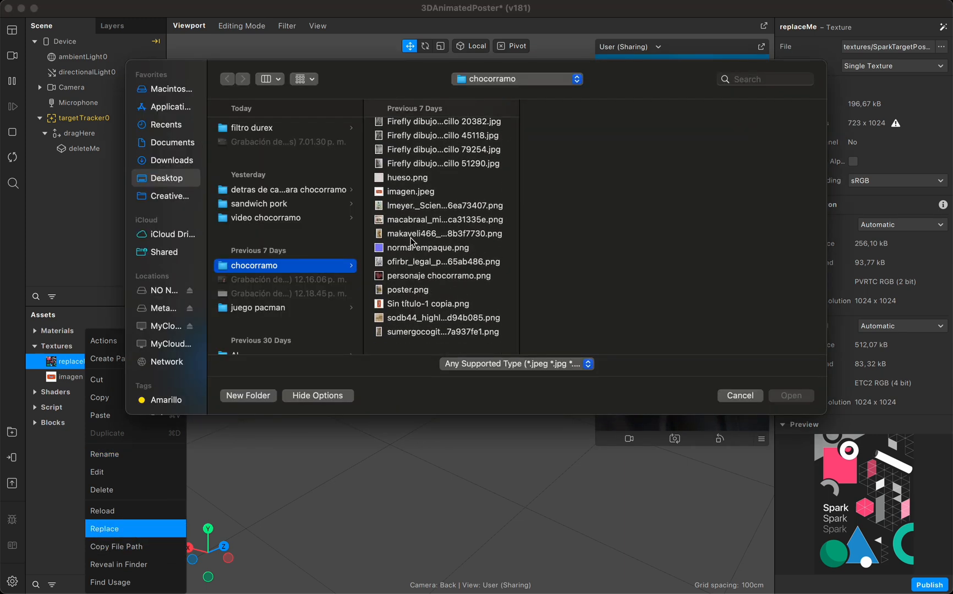
pyautogui.click(404, 203)
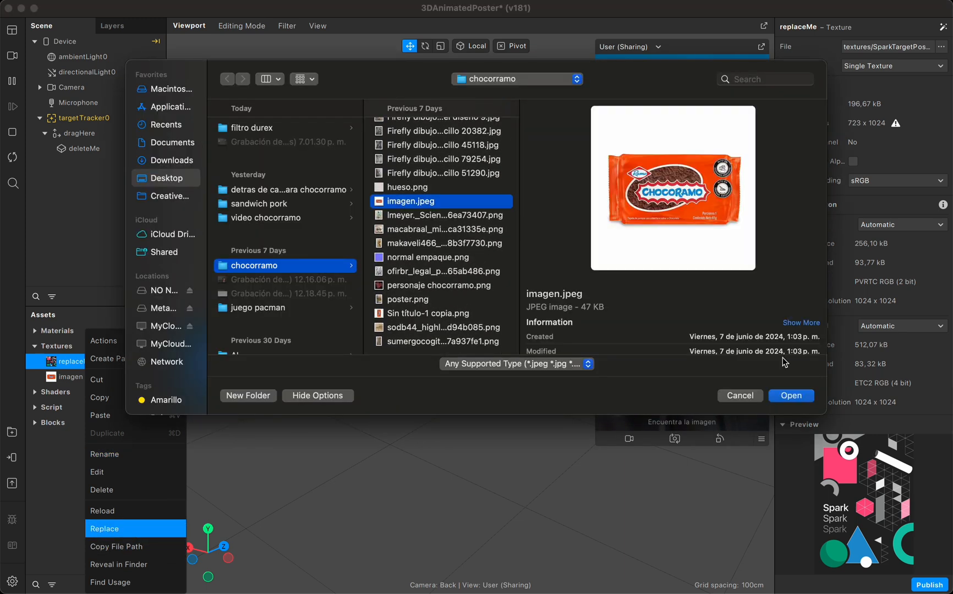
pyautogui.click(798, 399)
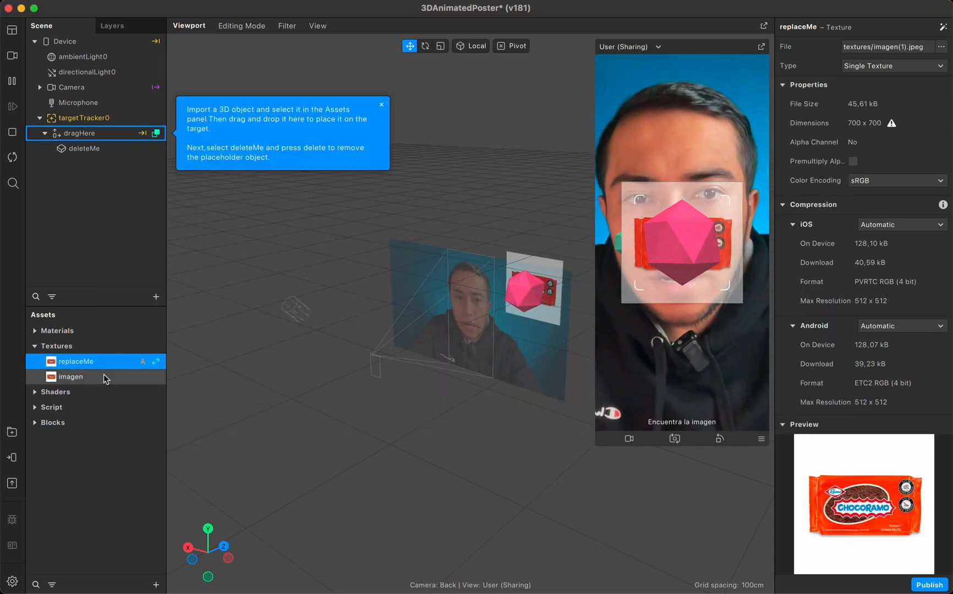
# - Try imagen as the texture of targetTracker0 and set it back to replaceMe
pyautogui.click(64, 379)
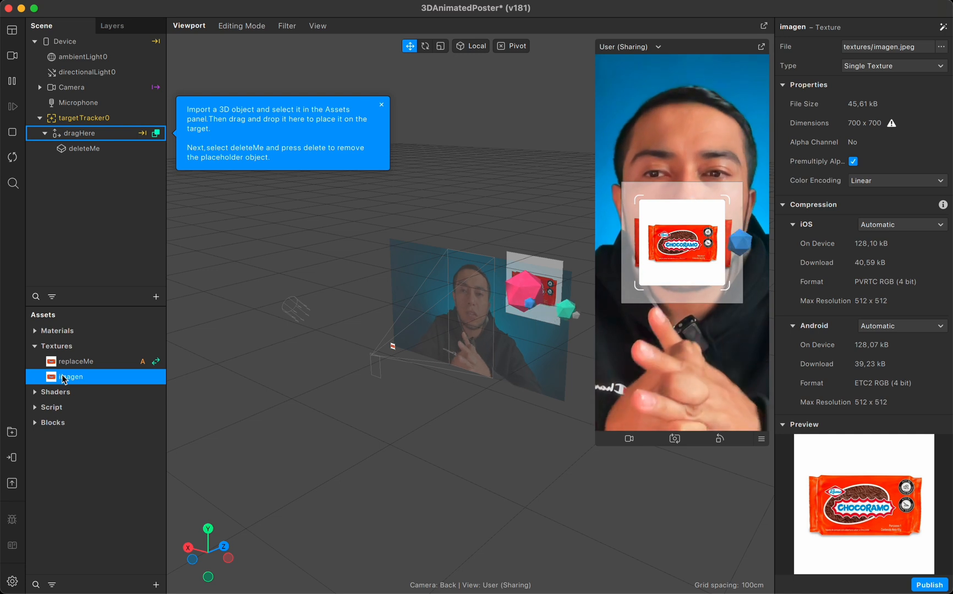
pyautogui.click(86, 118)
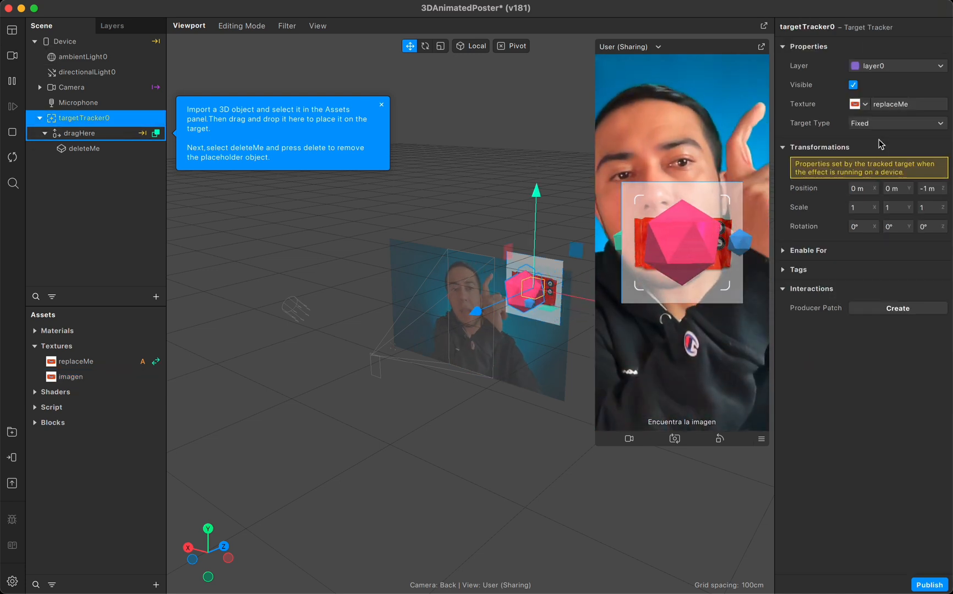
pyautogui.click(864, 105)
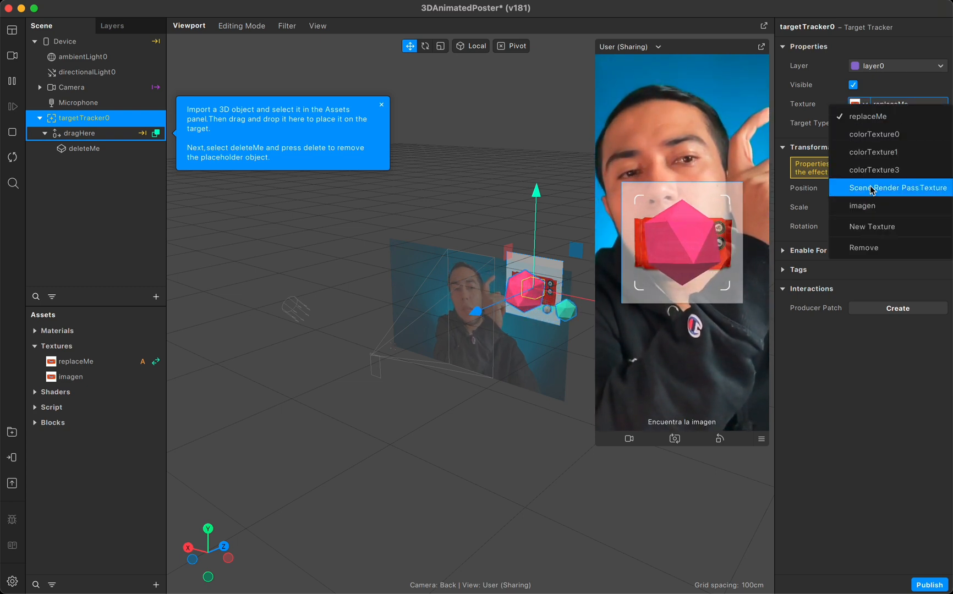
pyautogui.click(871, 205)
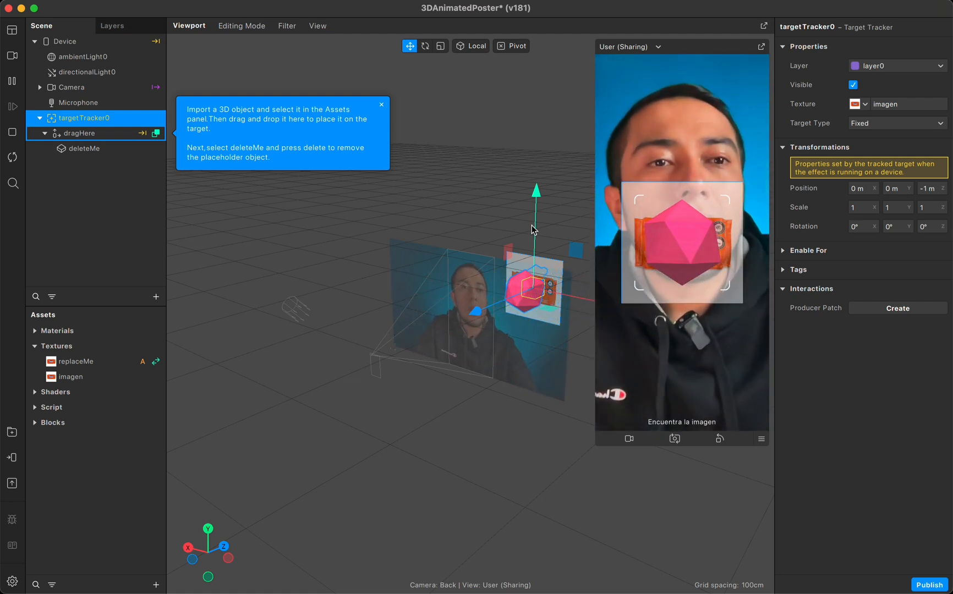
pyautogui.click(860, 105)
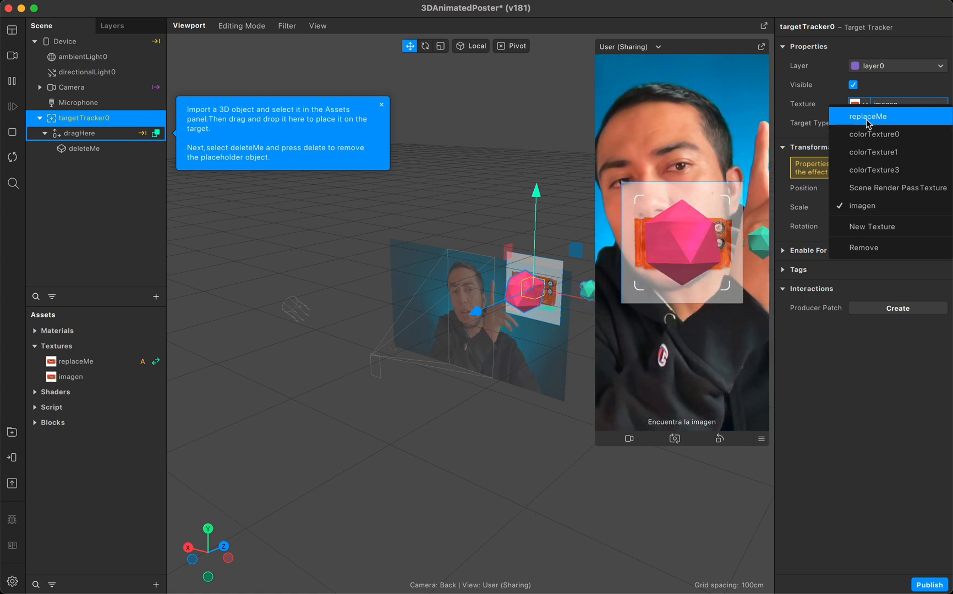
pyautogui.click(868, 117)
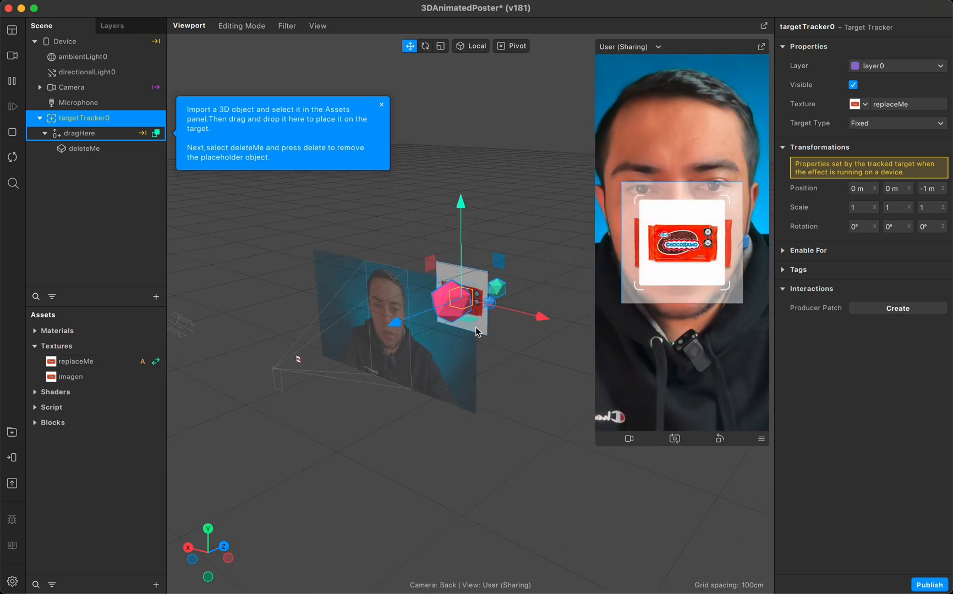
# - Dismiss the template's import hint and delete the deleteMe placeholder block under dragHere
pyautogui.click(35, 332)
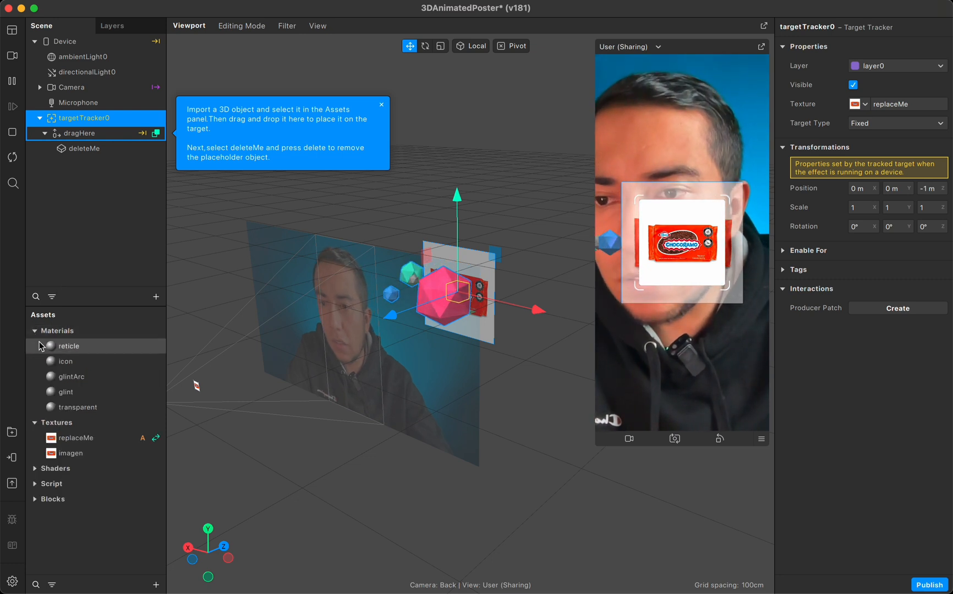
pyautogui.click(86, 153)
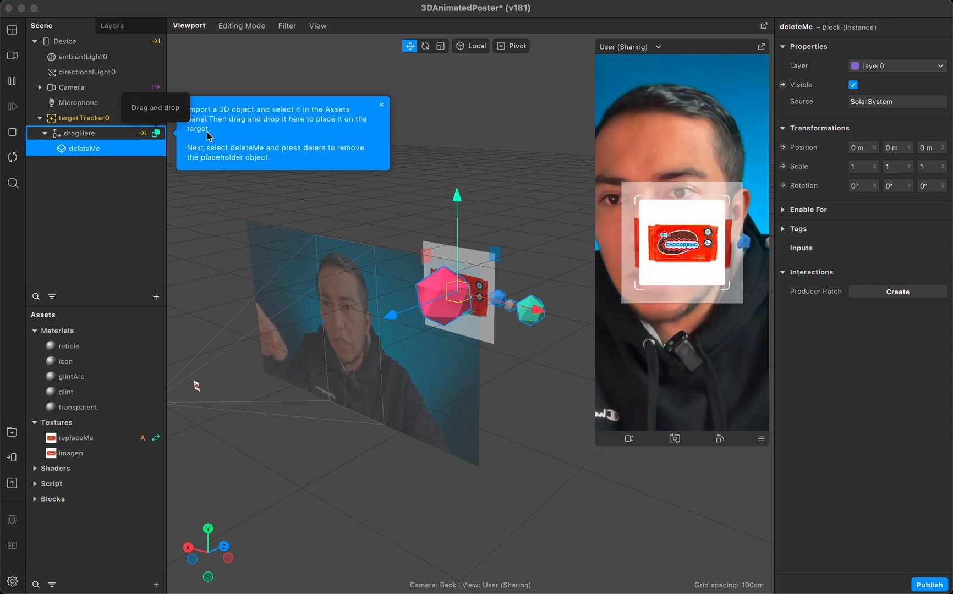
pyautogui.click(383, 106)
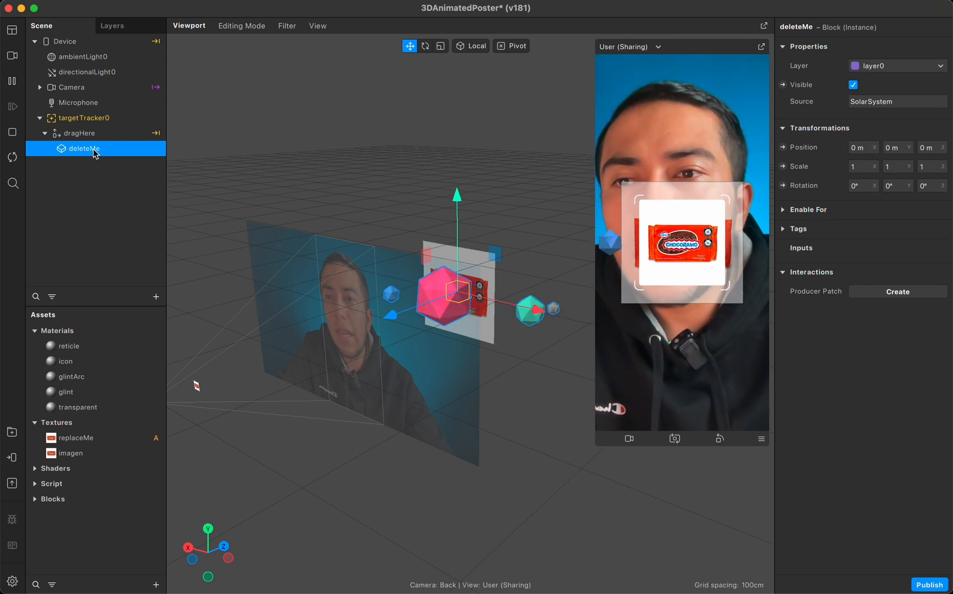
pyautogui.press('Delete')
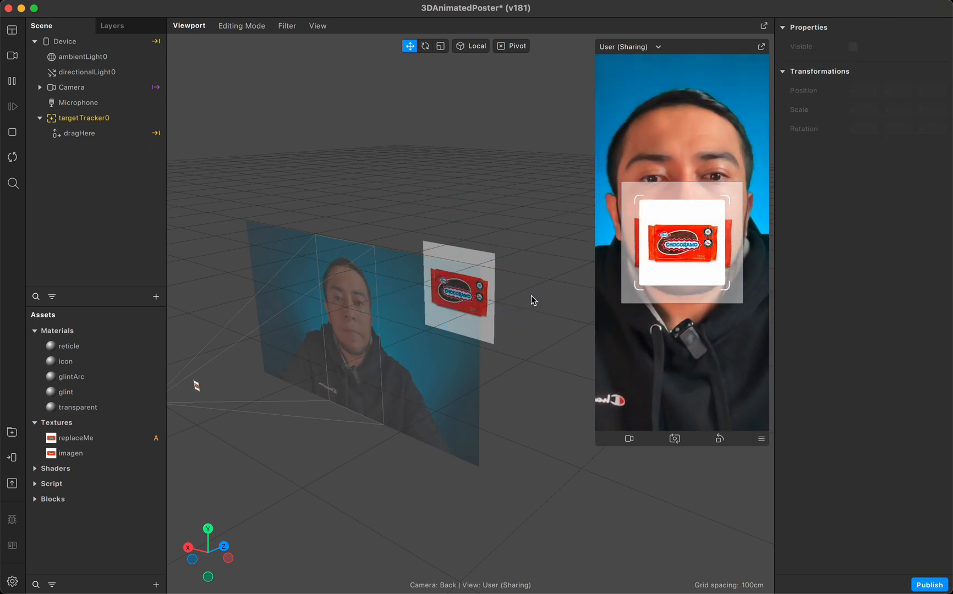
pyautogui.scroll(5, 523, 299)
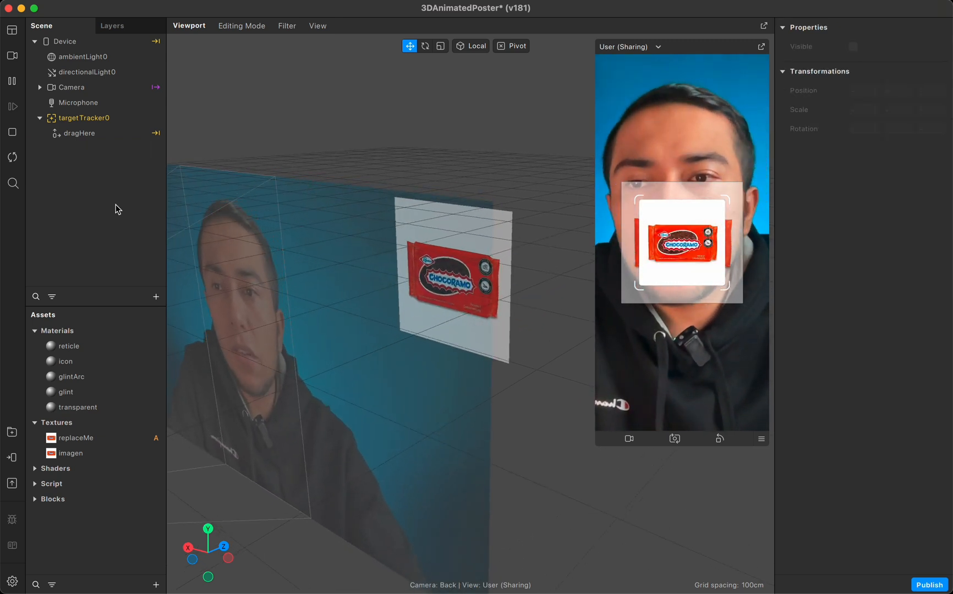
pyautogui.click(156, 297)
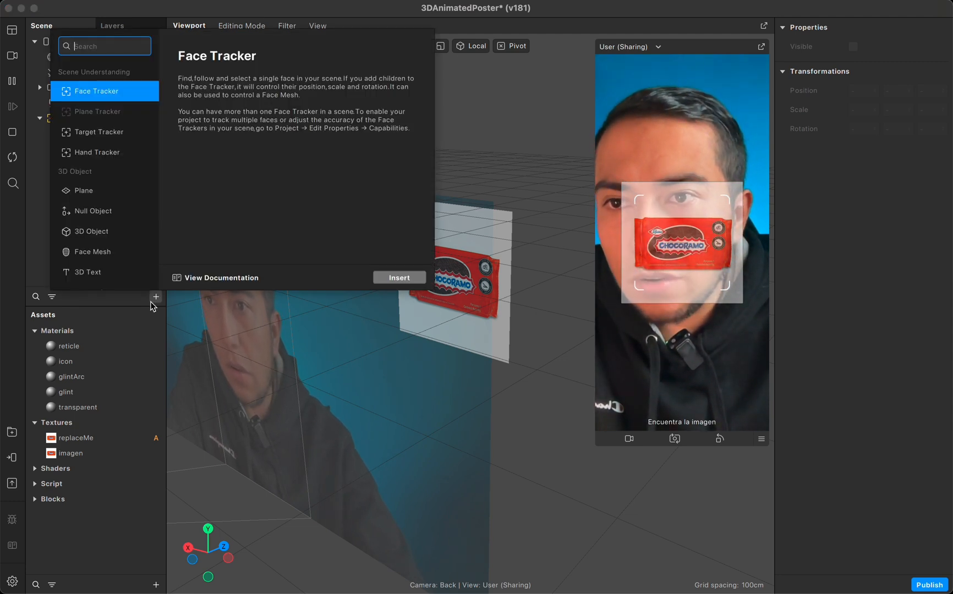
pyautogui.click(145, 347)
pyautogui.click(135, 533)
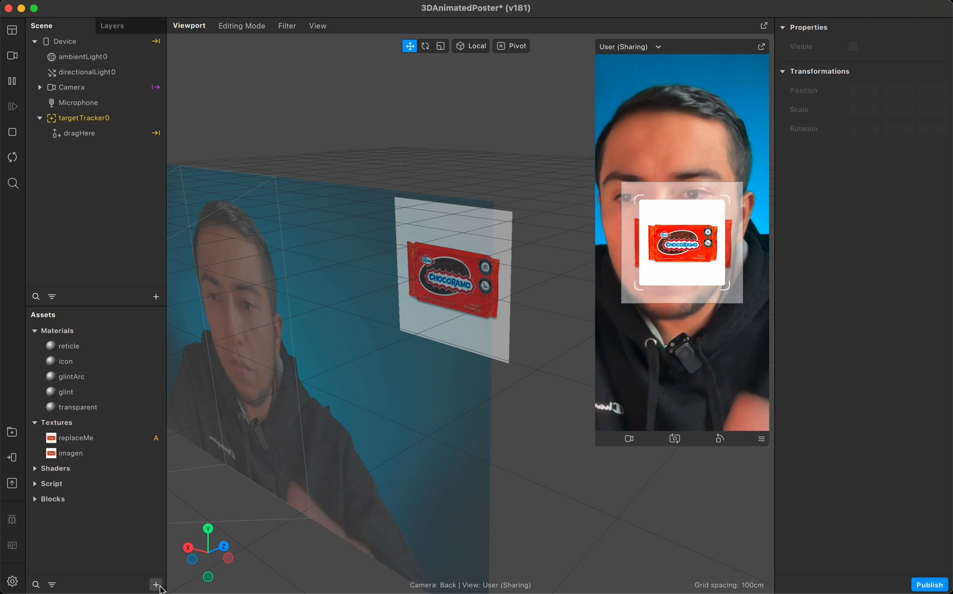
# - Import the 3D model file chocorramo .fbx from the chocorramo folder as a new asset
pyautogui.click(157, 585)
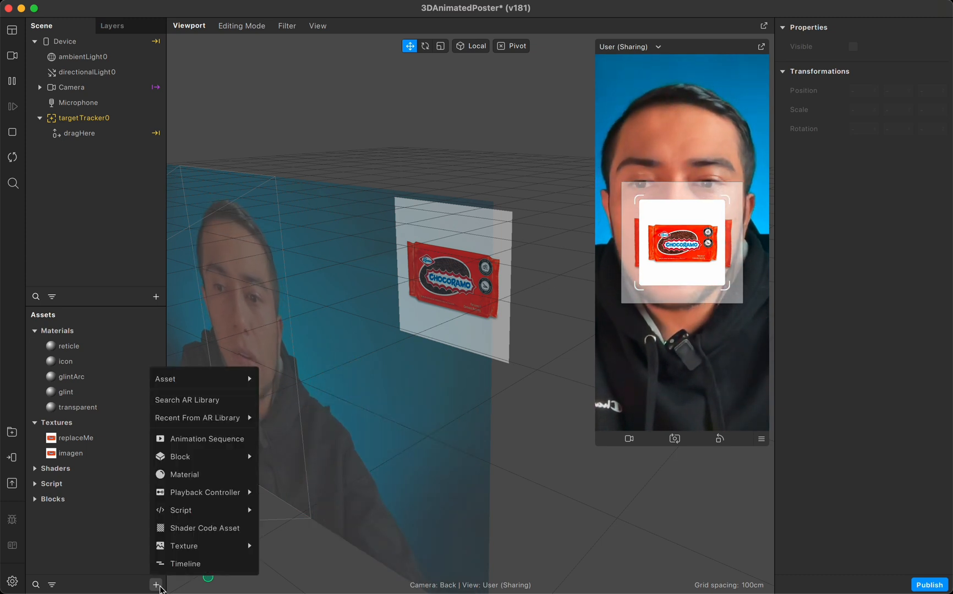
pyautogui.moveTo(237, 379)
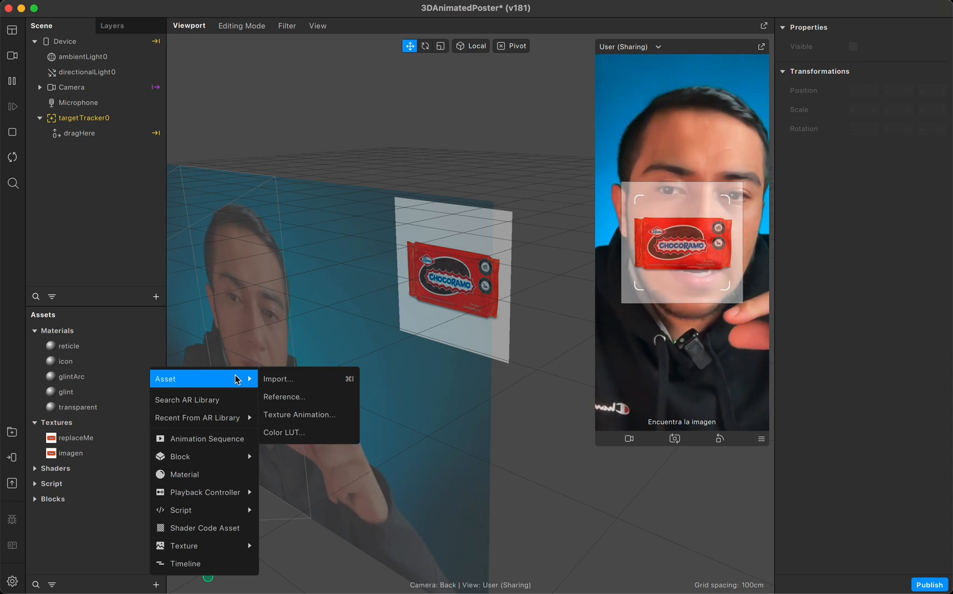
pyautogui.click(300, 380)
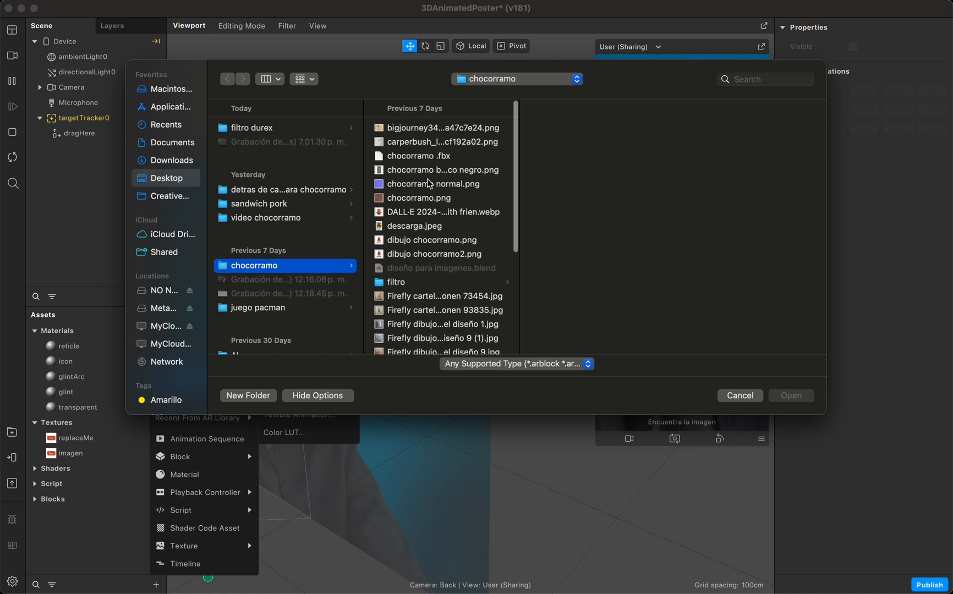
pyautogui.click(425, 160)
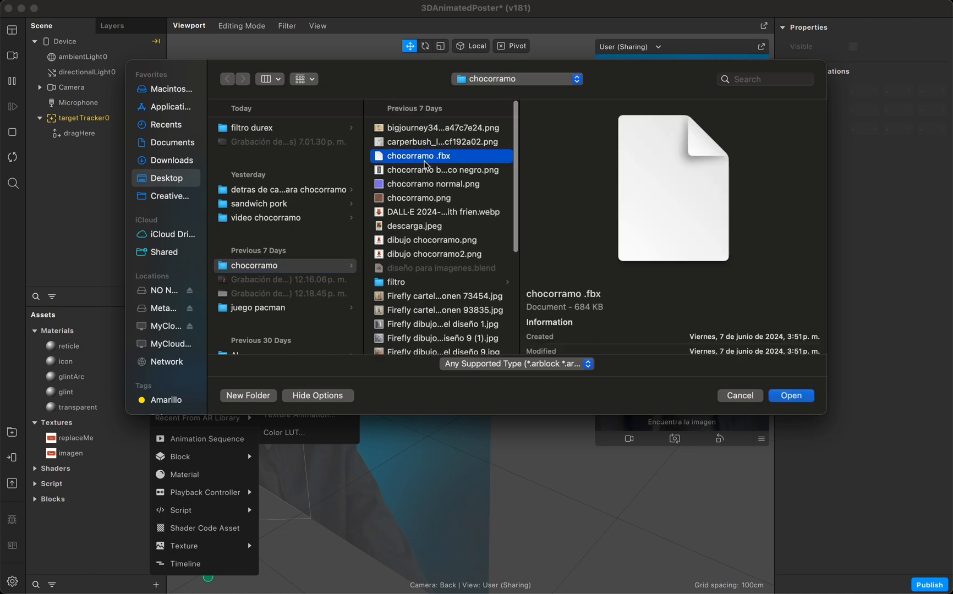
pyautogui.click(790, 396)
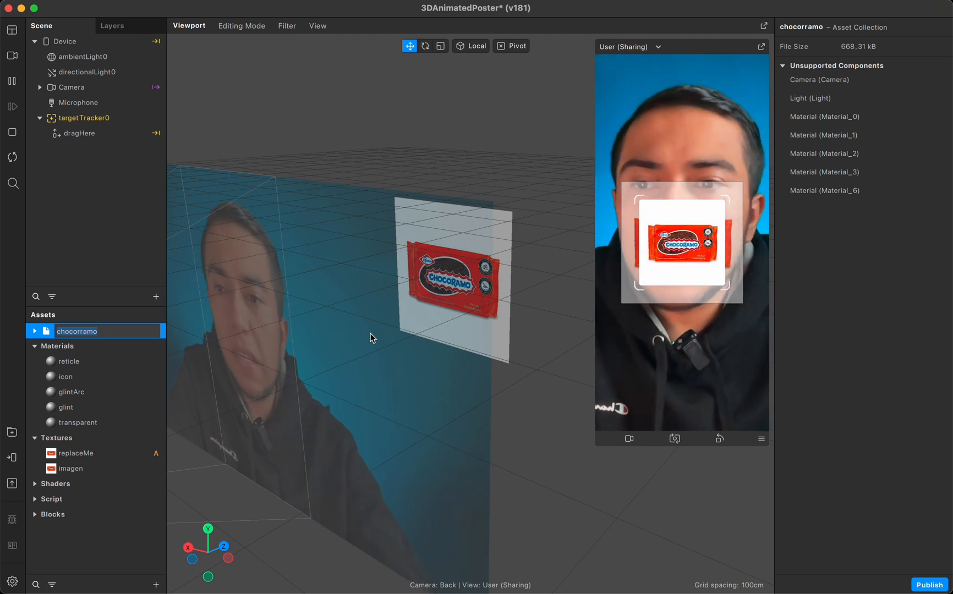
# - Expand the imported chocorramo asset collection and place its chocorramo 3D object under dragHere in the scene
pyautogui.click(34, 332)
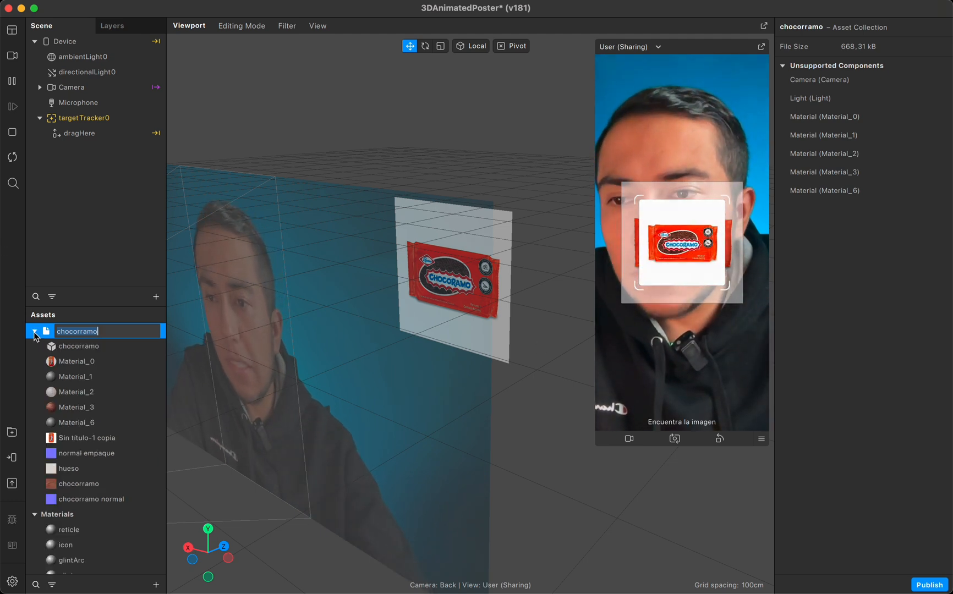
pyautogui.click(76, 349)
pyautogui.moveTo(75, 349)
pyautogui.mouseDown()
pyautogui.moveTo(118, 186)
pyautogui.moveTo(91, 348)
pyautogui.mouseUp()
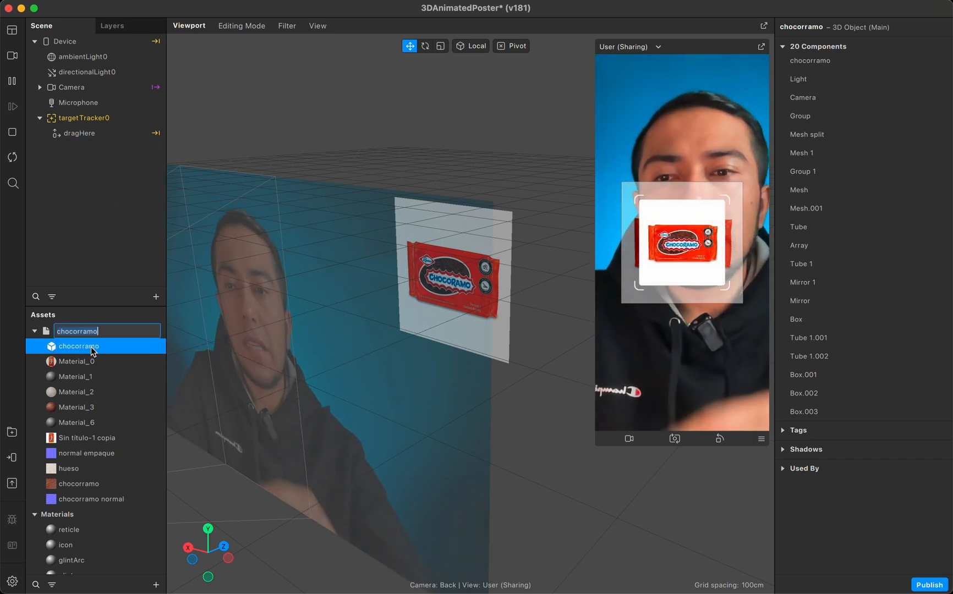
pyautogui.click(44, 333)
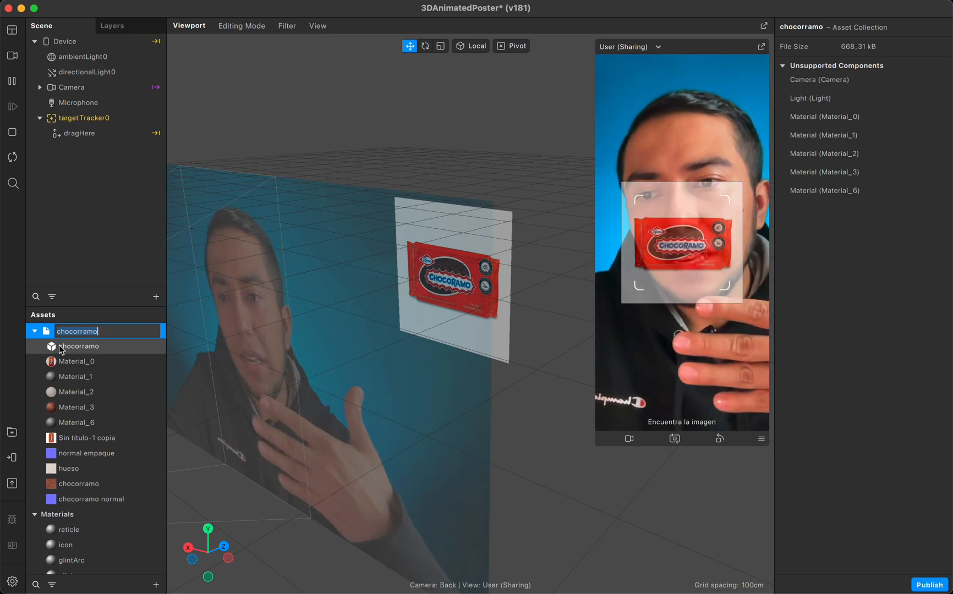
pyautogui.moveTo(52, 347); pyautogui.dragTo(94, 138)
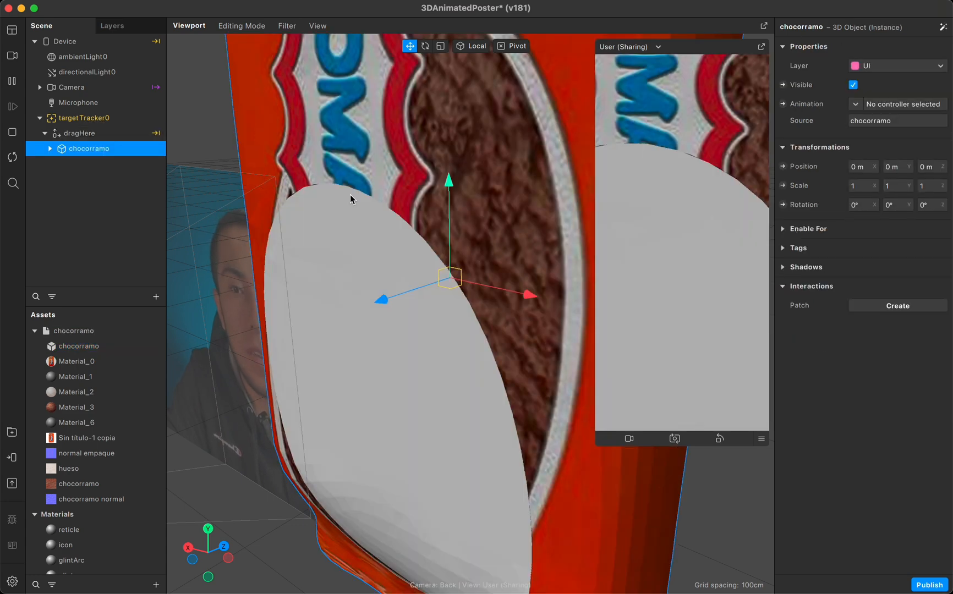
# - Scale the chocorramo model down uniformly to about 0.143 so it fits within the target image
pyautogui.scroll(-3, 448, 325)
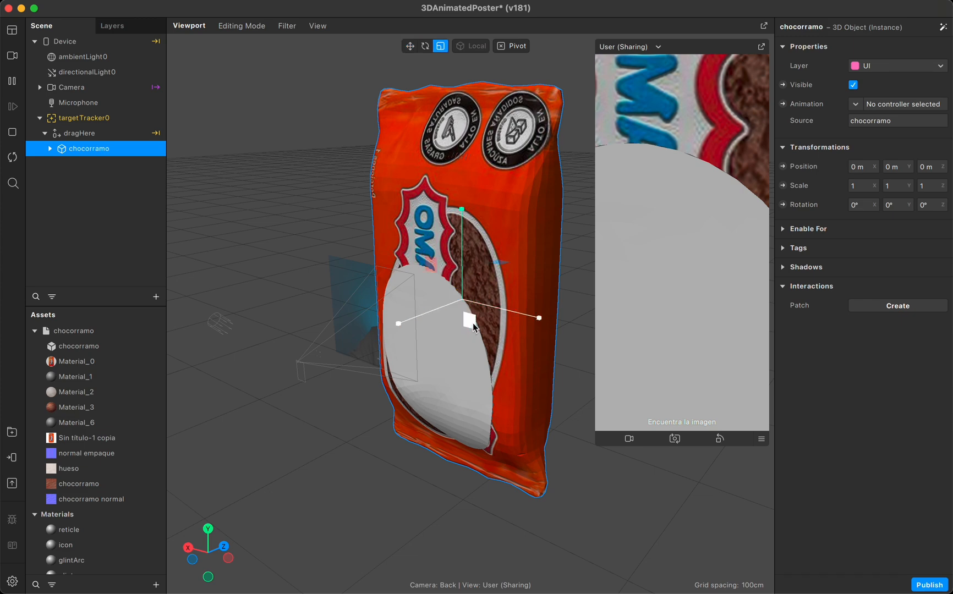
pyautogui.moveTo(461, 302); pyautogui.dragTo(395, 308)
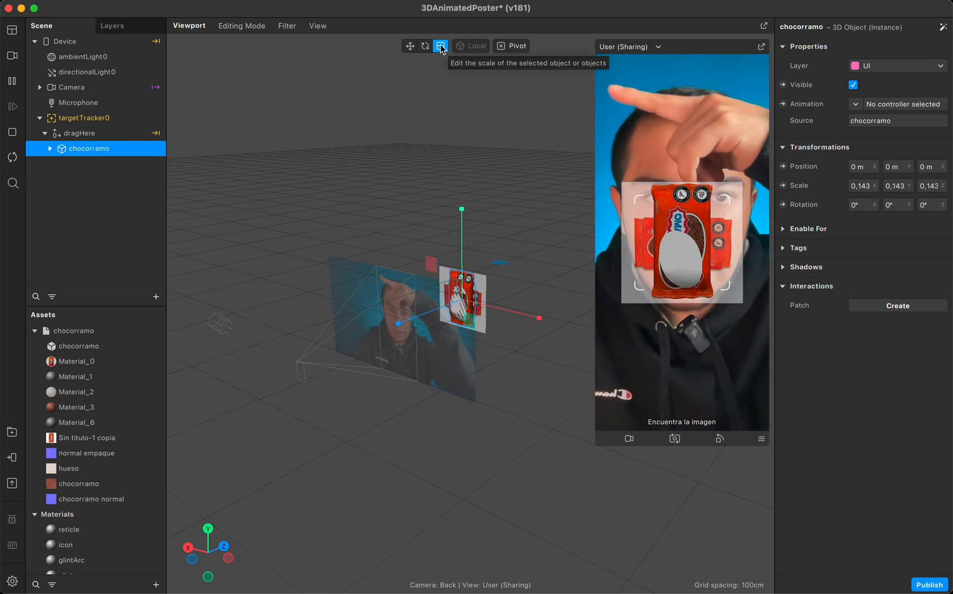
pyautogui.scroll(5, 491, 256)
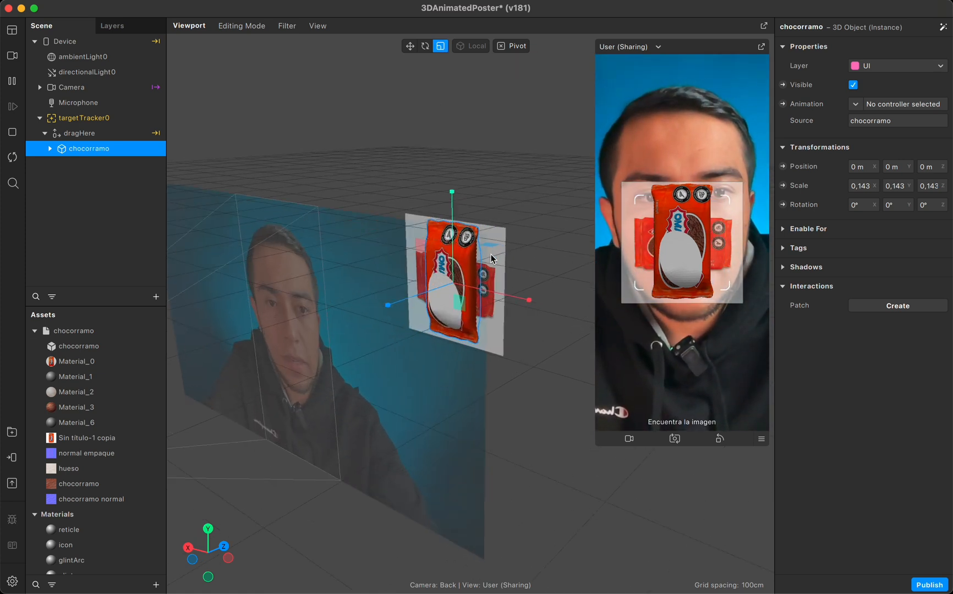
# - Expand the chocorramo object and move its Group wrapper part sideways to about -1.16 m in X, clear of the chocolate character
pyautogui.click(51, 148)
pyautogui.scroll(-1, 82, 182)
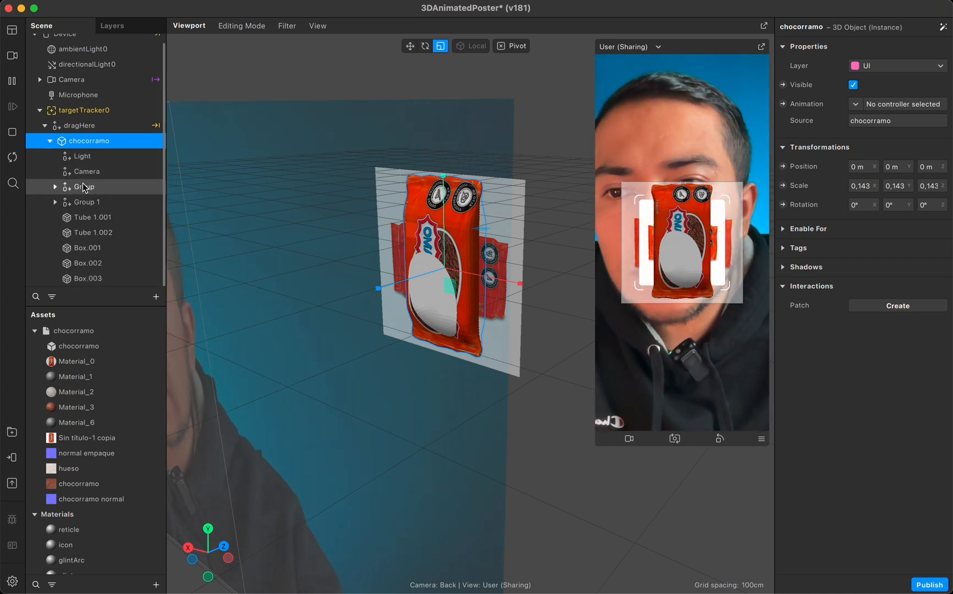
pyautogui.click(82, 187)
pyautogui.click(85, 202)
pyautogui.click(83, 187)
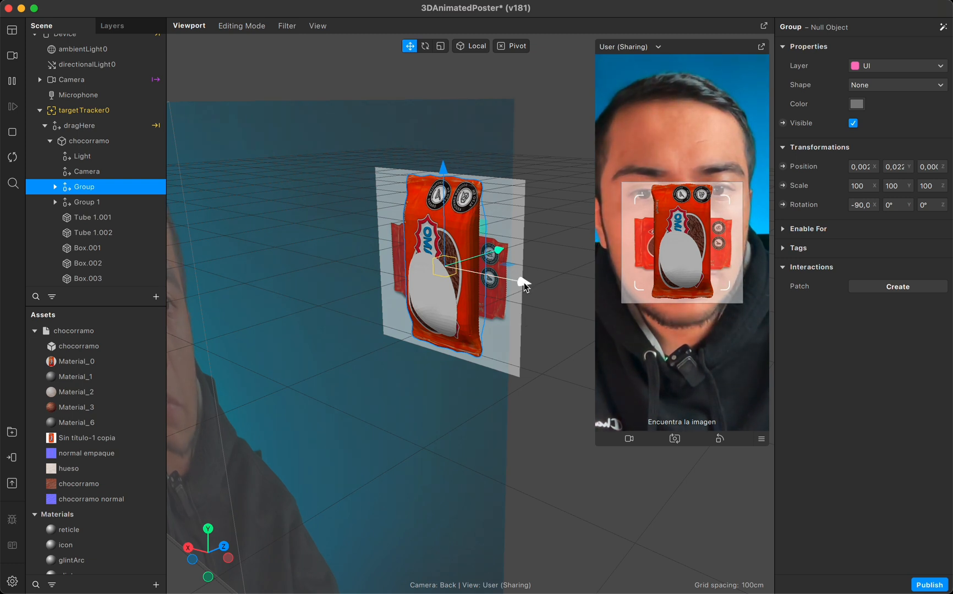
pyautogui.moveTo(524, 285); pyautogui.dragTo(441, 282)
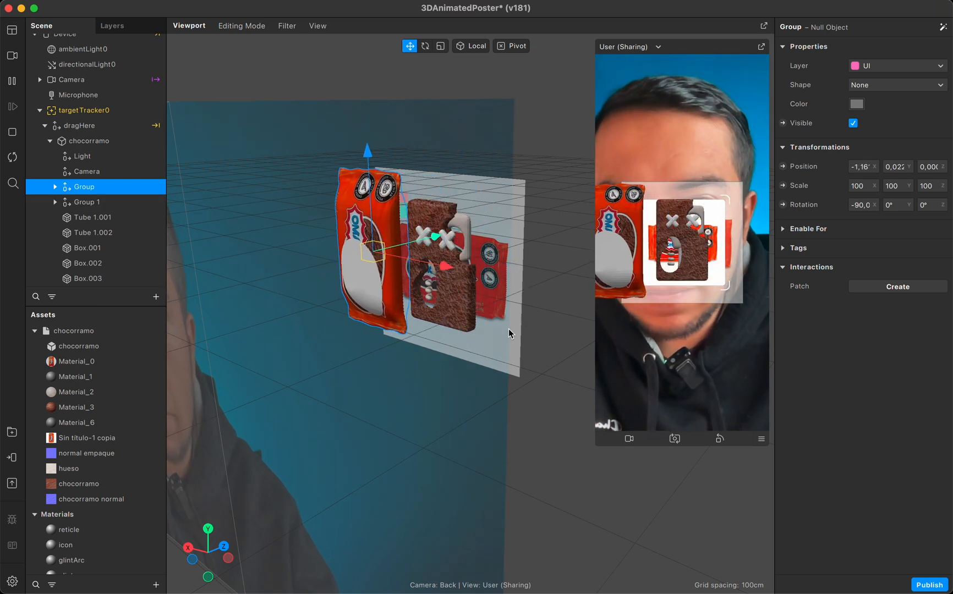
pyautogui.keyDown('alt'); pyautogui.moveTo(458, 286); pyautogui.dragTo(397, 302); pyautogui.keyUp('alt')
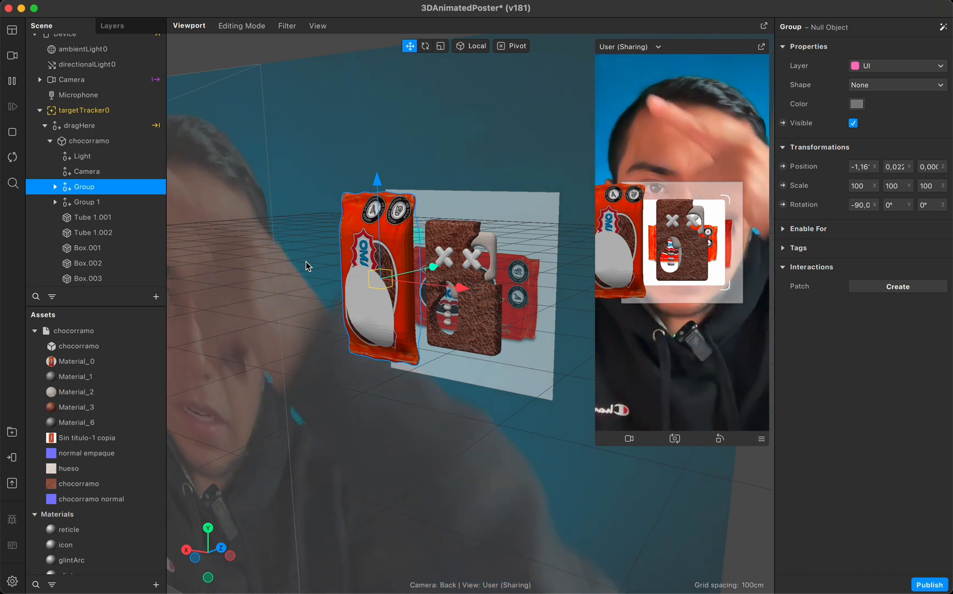
# - Show the Patch Editor, enlarge its area and find an empty region of the patch graph
pyautogui.click(13, 33)
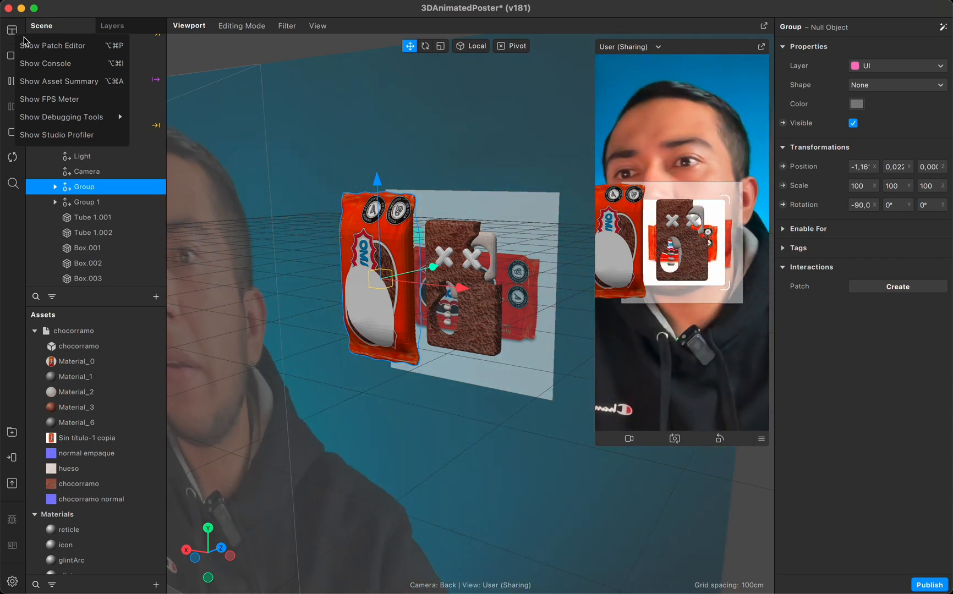
pyautogui.click(50, 49)
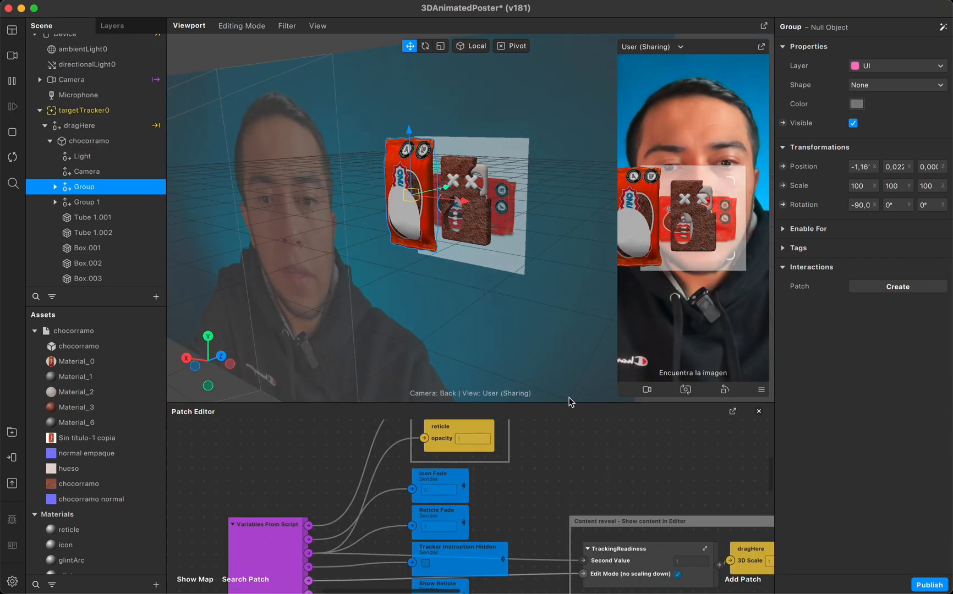
pyautogui.moveTo(575, 406); pyautogui.dragTo(566, 277)
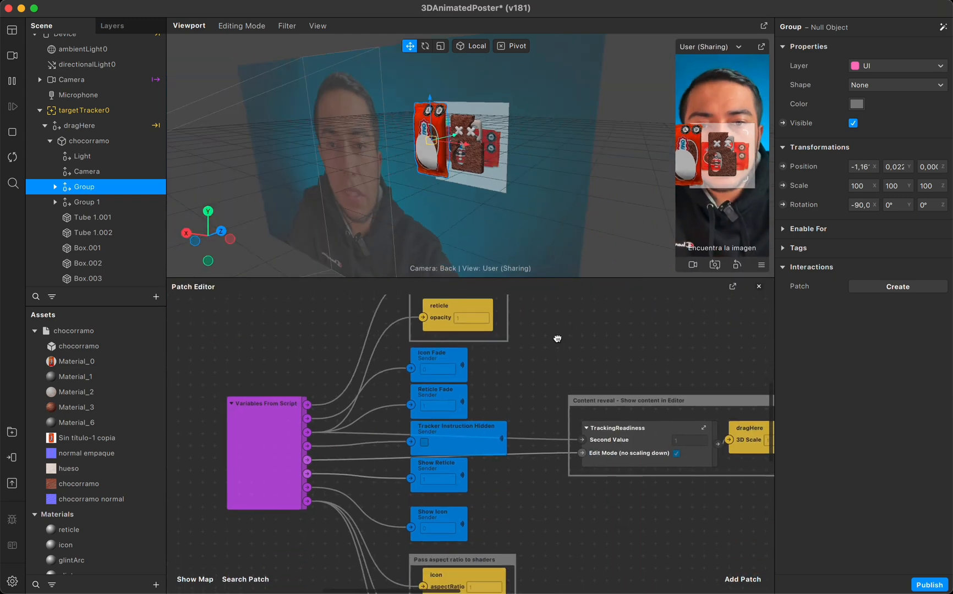
pyautogui.scroll(5, 557, 337)
pyautogui.scroll(-10, 557, 337)
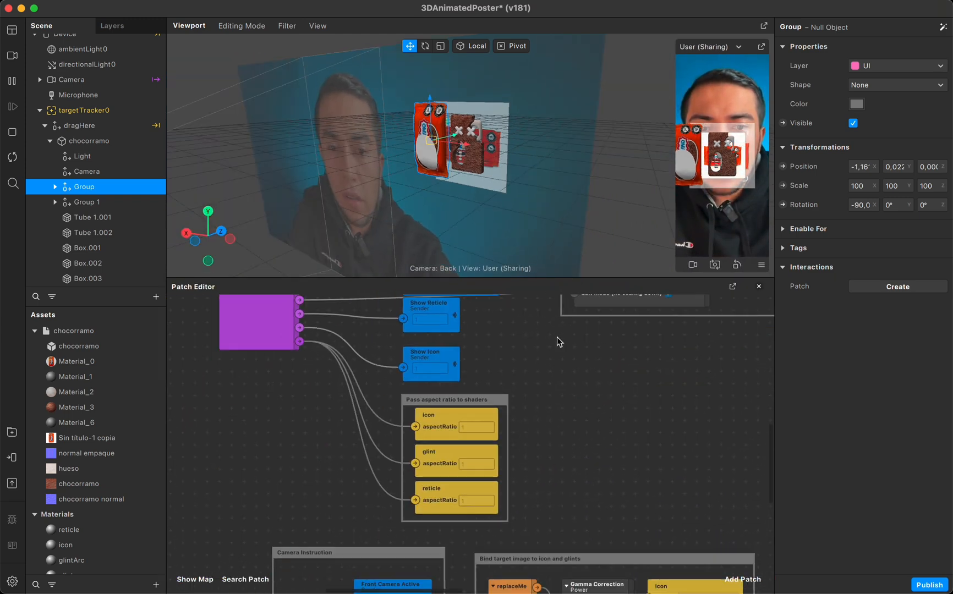
pyautogui.hscroll(-10, 557, 337)
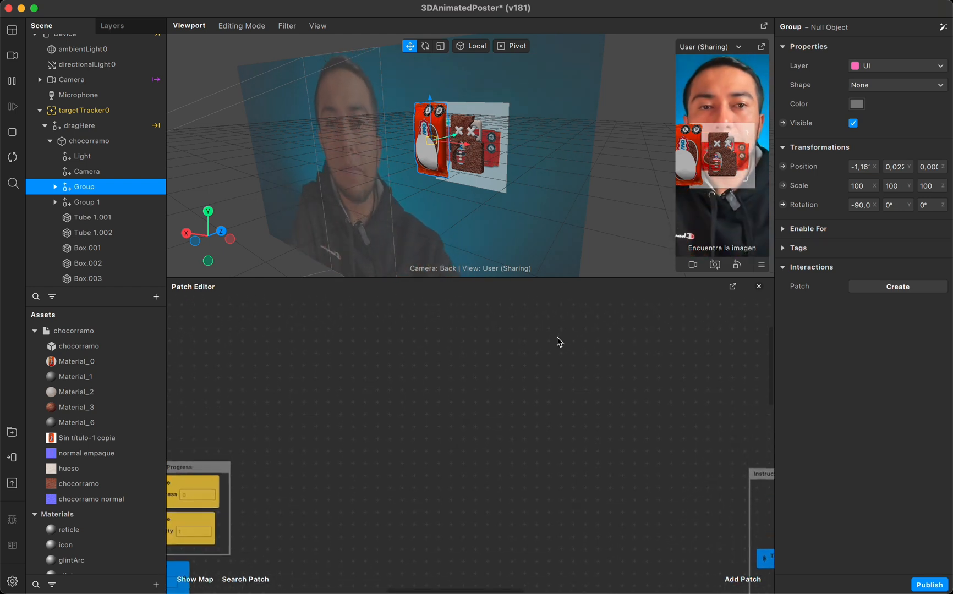
# - Add targetTracker0 from the scene to the empty region of the Patch Editor as a patch
pyautogui.click(93, 114)
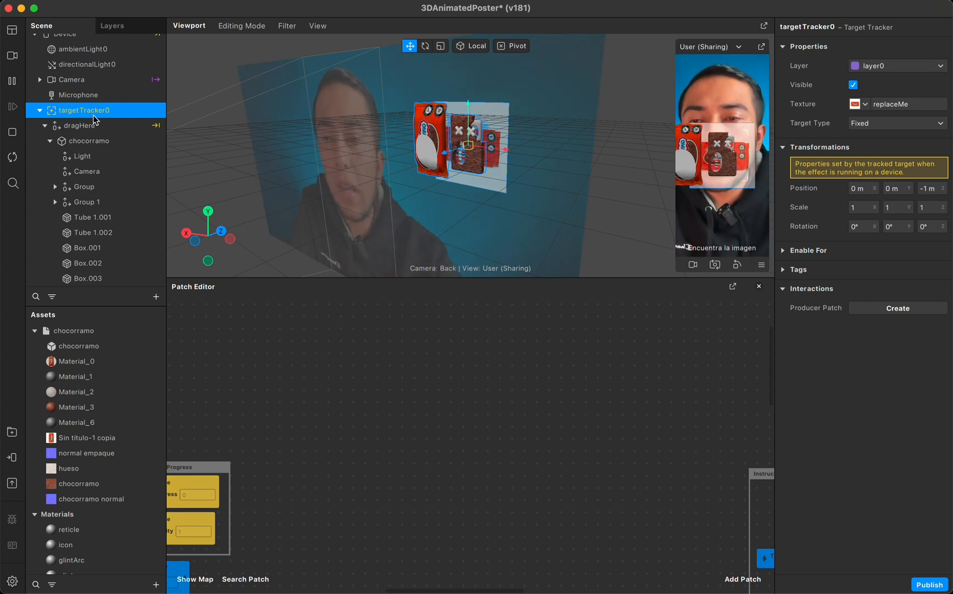
pyautogui.moveTo(268, 324); pyautogui.dragTo(285, 344)
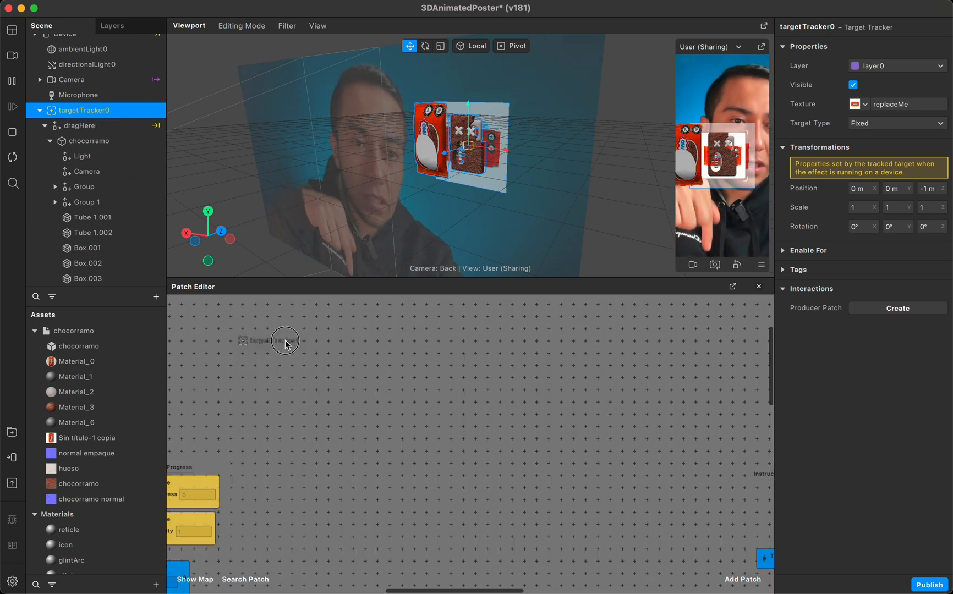
pyautogui.moveTo(285, 344); pyautogui.dragTo(285, 342)
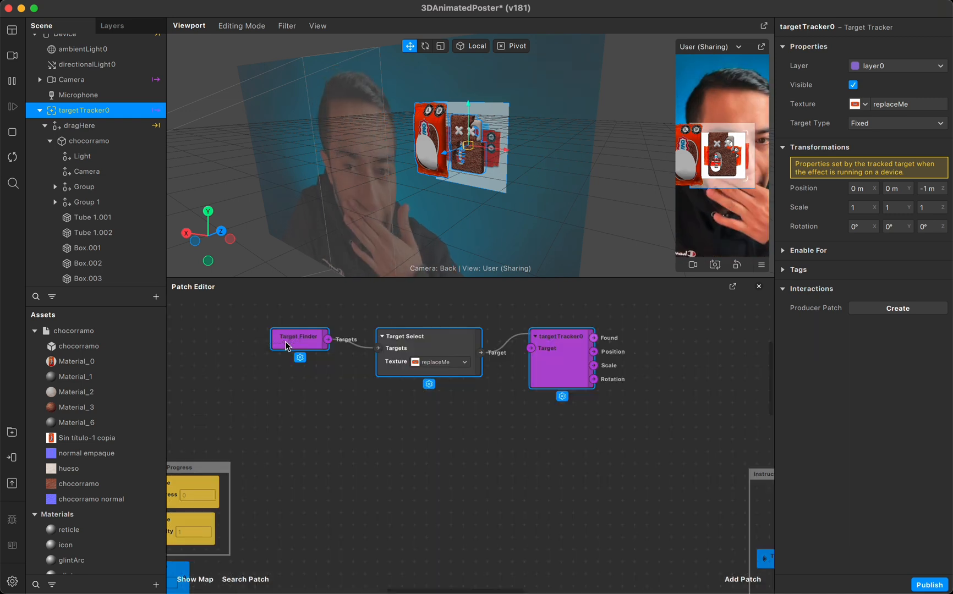
# - Move the targetTracker0 patch slightly closer to the Target Select patch
pyautogui.scroll(5, 524, 385)
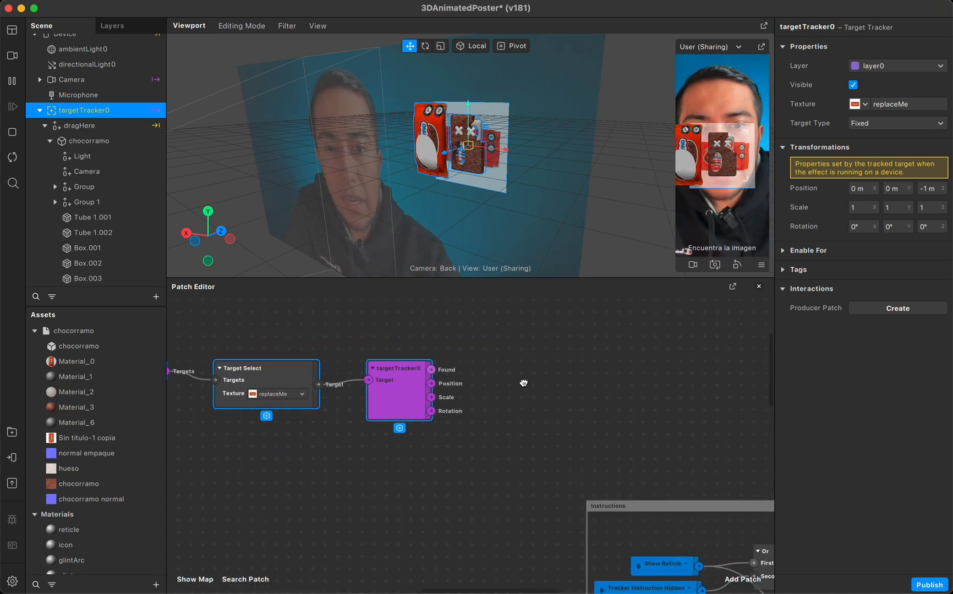
pyautogui.doubleClick(462, 385)
pyautogui.click(426, 415)
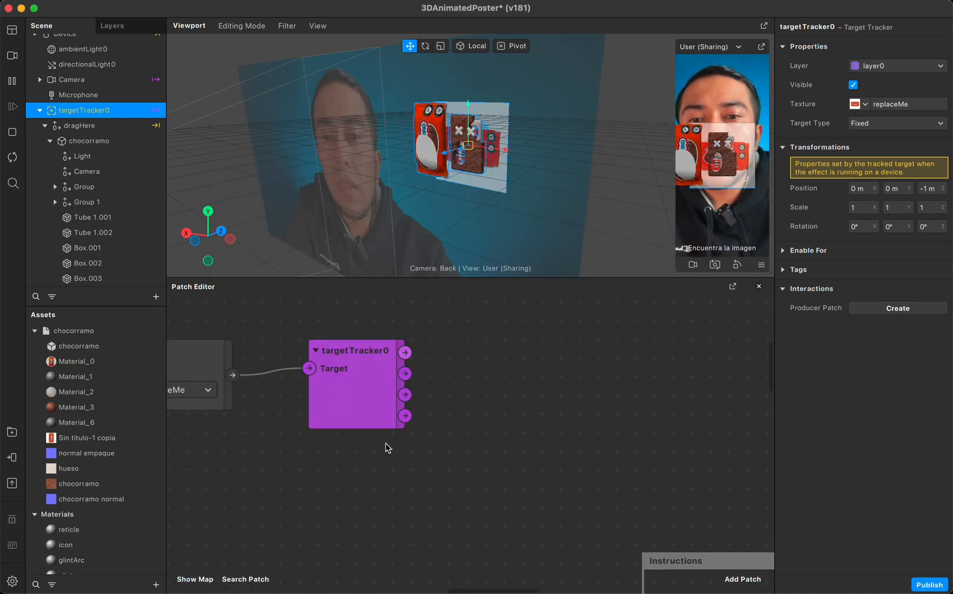
pyautogui.click(371, 389)
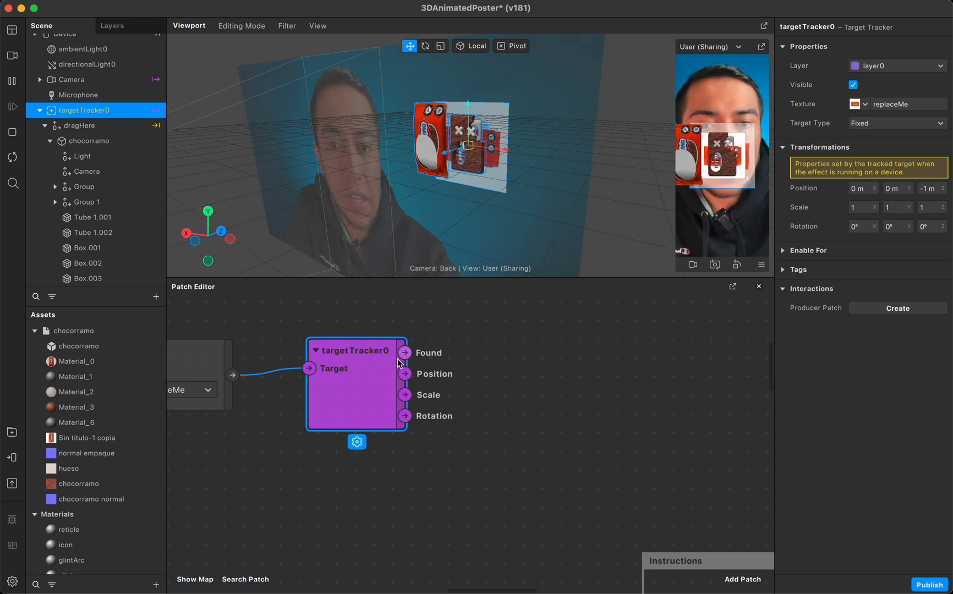
pyautogui.moveTo(369, 373); pyautogui.dragTo(340, 372)
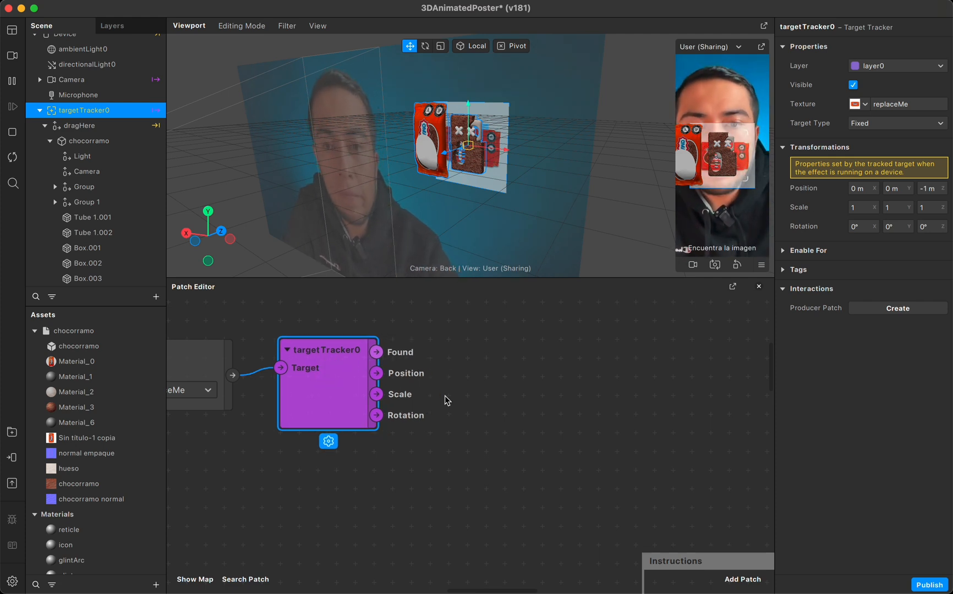
# - Add an Animation patch from the Animation category and place it beside the targetTracker0 patch's outputs
pyautogui.hscroll(3, 469, 403)
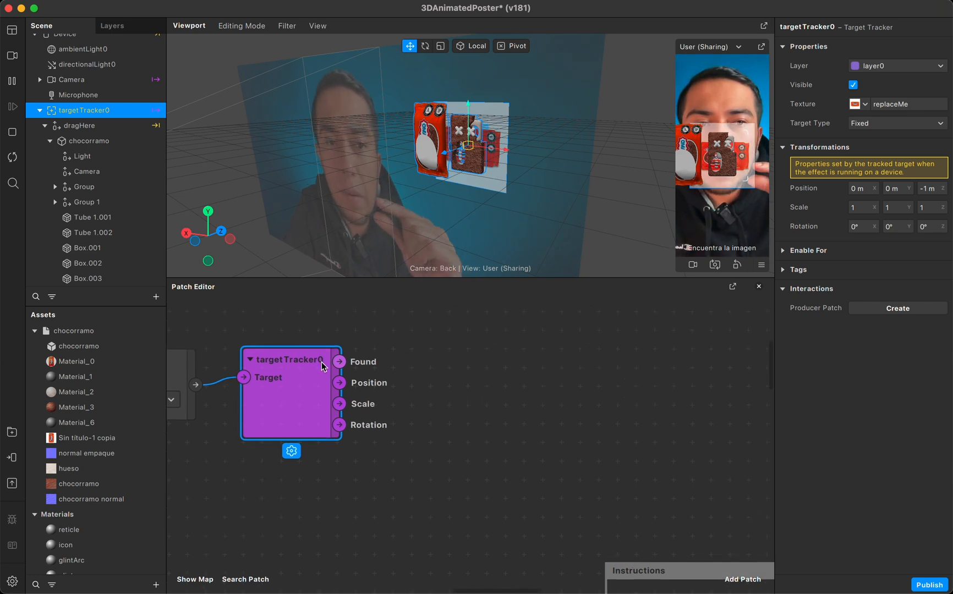
pyautogui.scroll(-2, 322, 363)
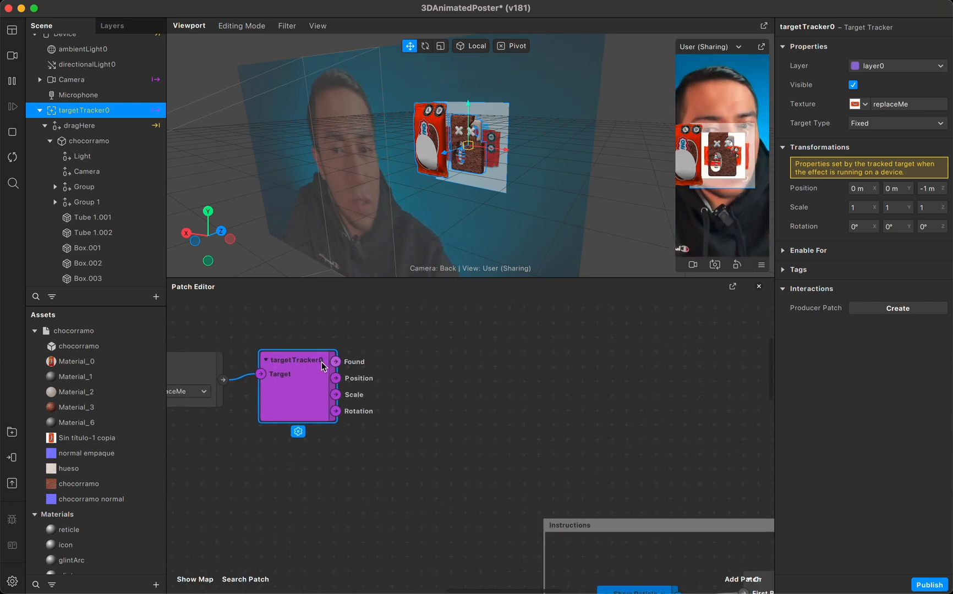
pyautogui.scroll(2, 413, 384)
pyautogui.hscroll(2, 413, 384)
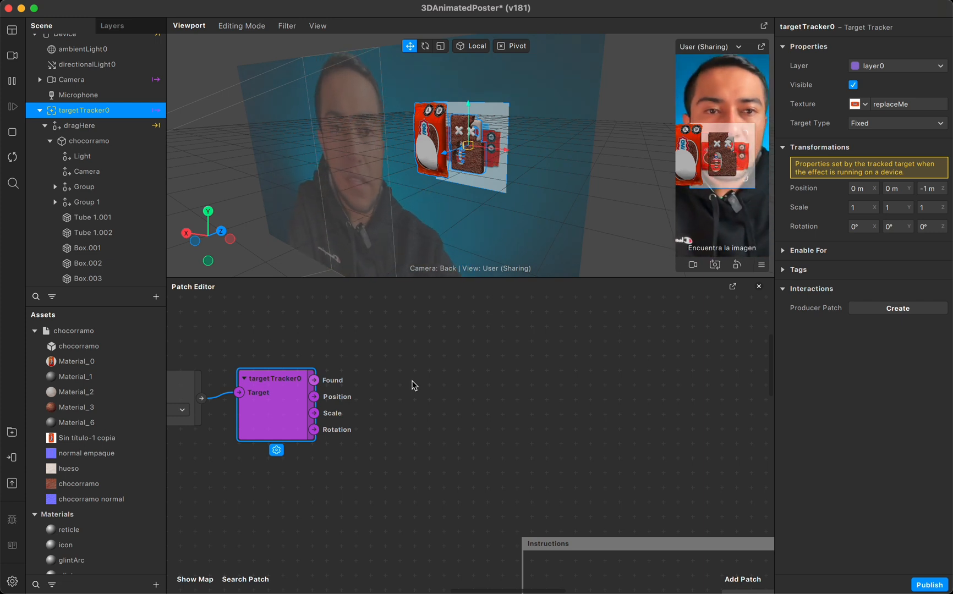
pyautogui.doubleClick(411, 386)
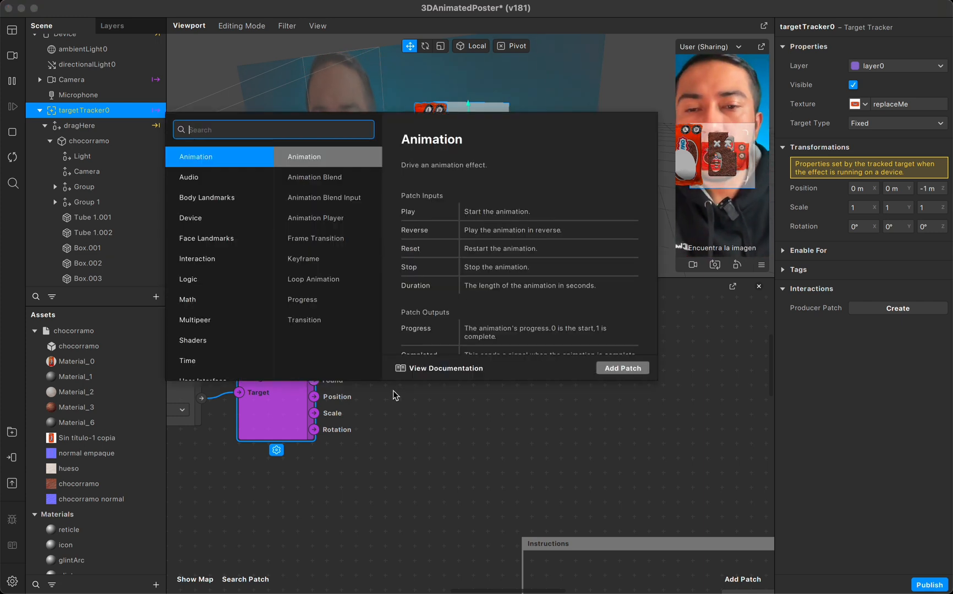
pyautogui.click(219, 156)
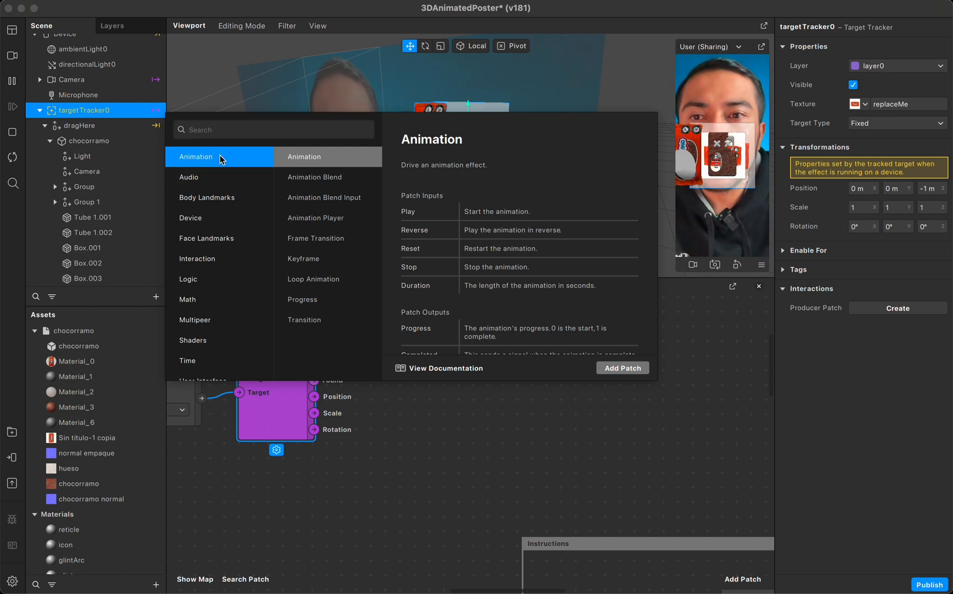
pyautogui.click(620, 368)
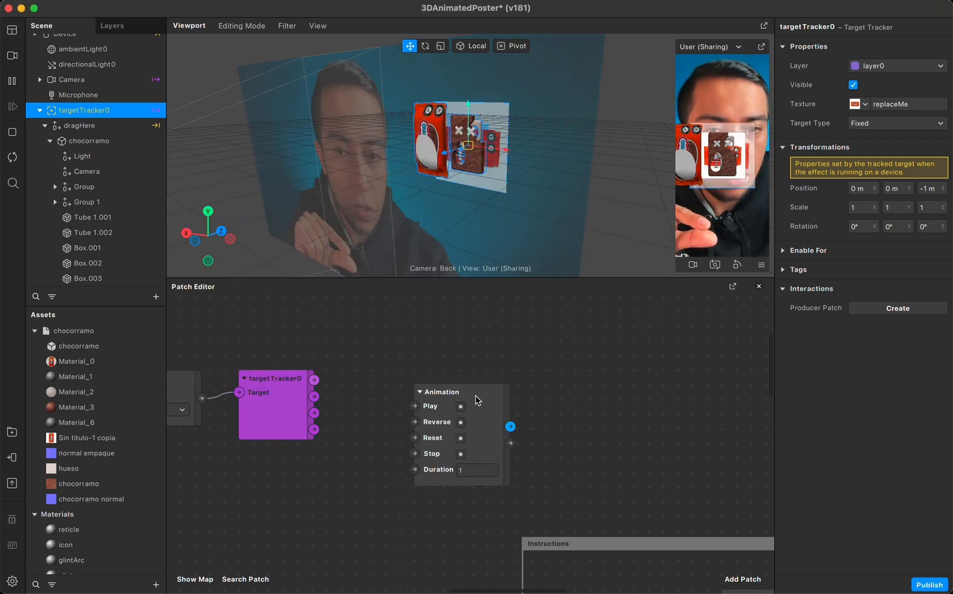
pyautogui.moveTo(476, 400); pyautogui.dragTo(459, 356)
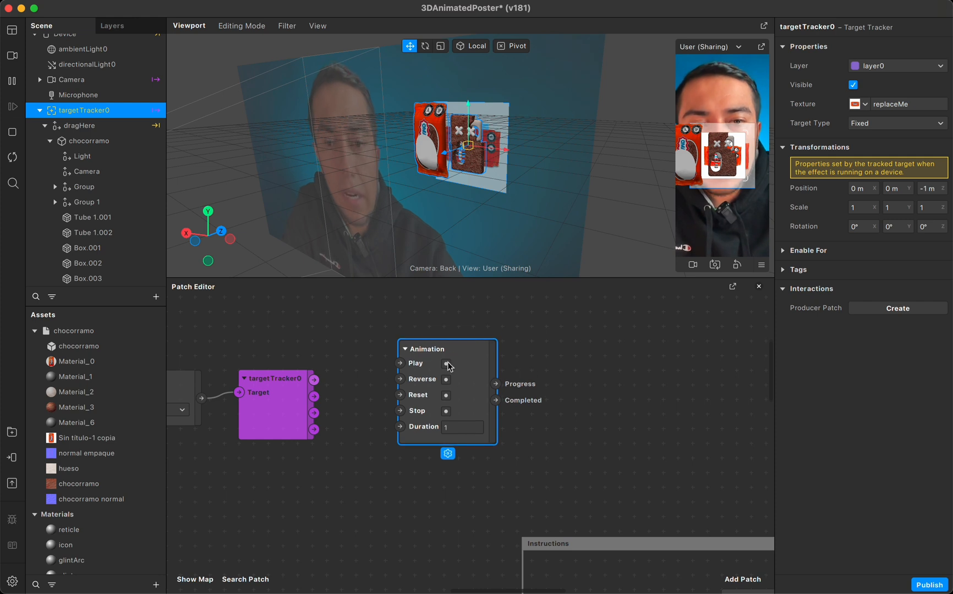
# - Connect targetTracker0's first output to the Animation patch's Play input through a Pulse patch, and space out the Animation and Pulse patches
pyautogui.moveTo(315, 381); pyautogui.dragTo(400, 364)
pyautogui.moveTo(478, 359); pyautogui.dragTo(567, 329)
pyautogui.moveTo(396, 387); pyautogui.dragTo(394, 342)
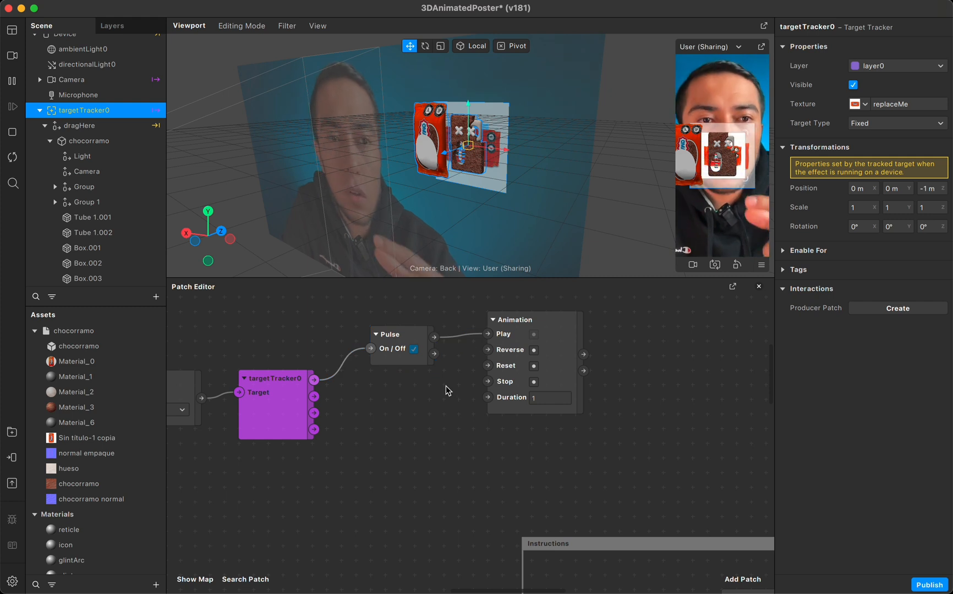
# - Connect the Pulse patch's Turned Off output to the Animation patch's Reverse input and adjust the Animation patch's placement
pyautogui.click(391, 350)
pyautogui.moveTo(445, 408); pyautogui.dragTo(347, 410)
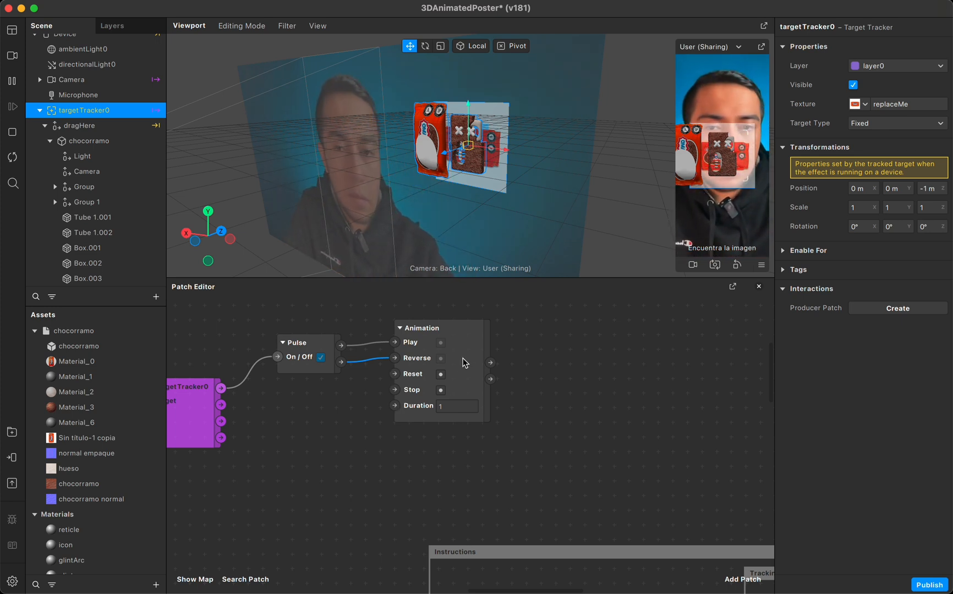
pyautogui.moveTo(462, 363); pyautogui.dragTo(450, 368)
# - Add a Transition patch and place it beside the Animation patch's outputs
pyautogui.hscroll(3, 502, 385)
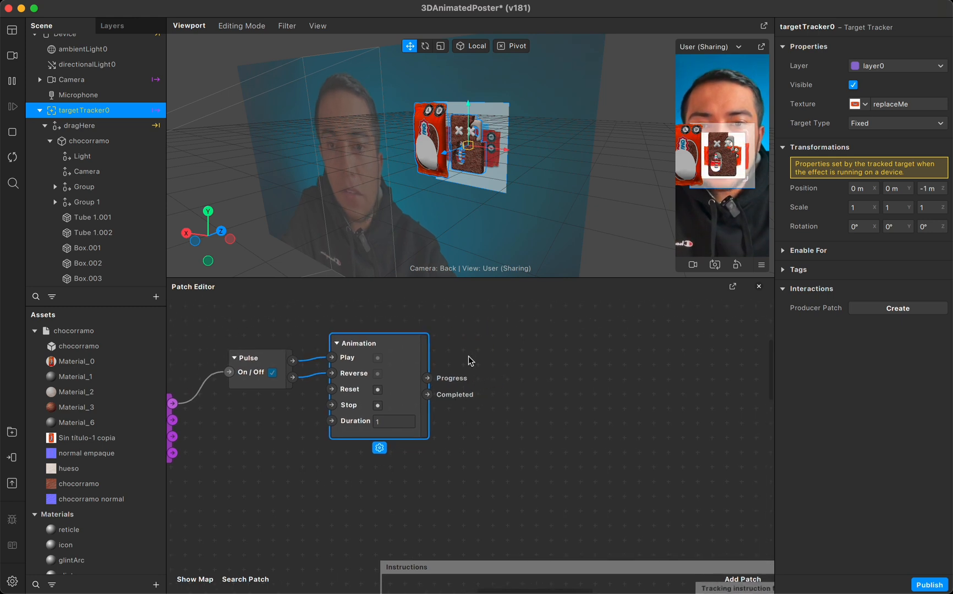
pyautogui.doubleClick(482, 360)
pyautogui.write('tra')
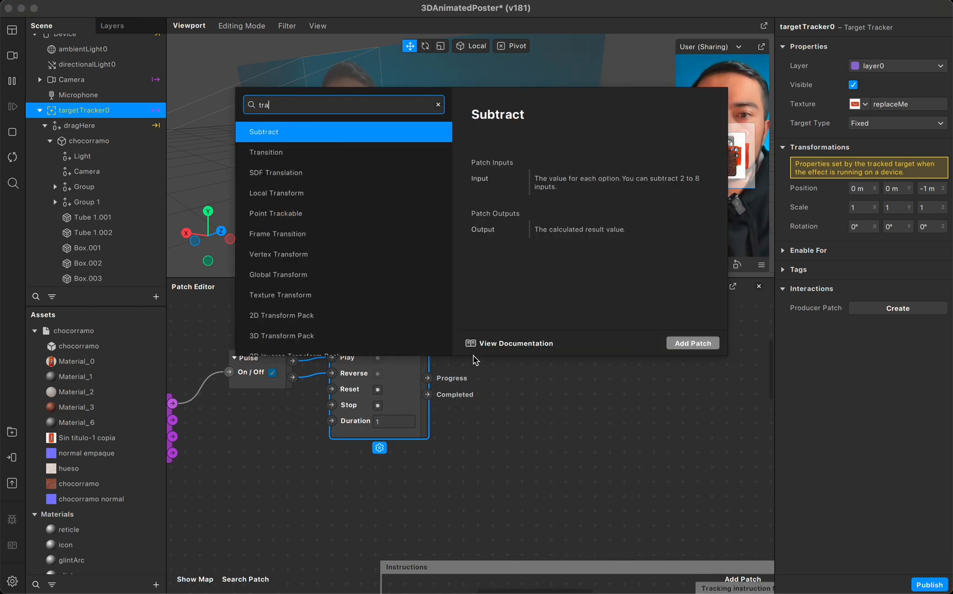
pyautogui.press('Down')
pyautogui.press('Return')
pyautogui.moveTo(526, 373); pyautogui.dragTo(520, 363)
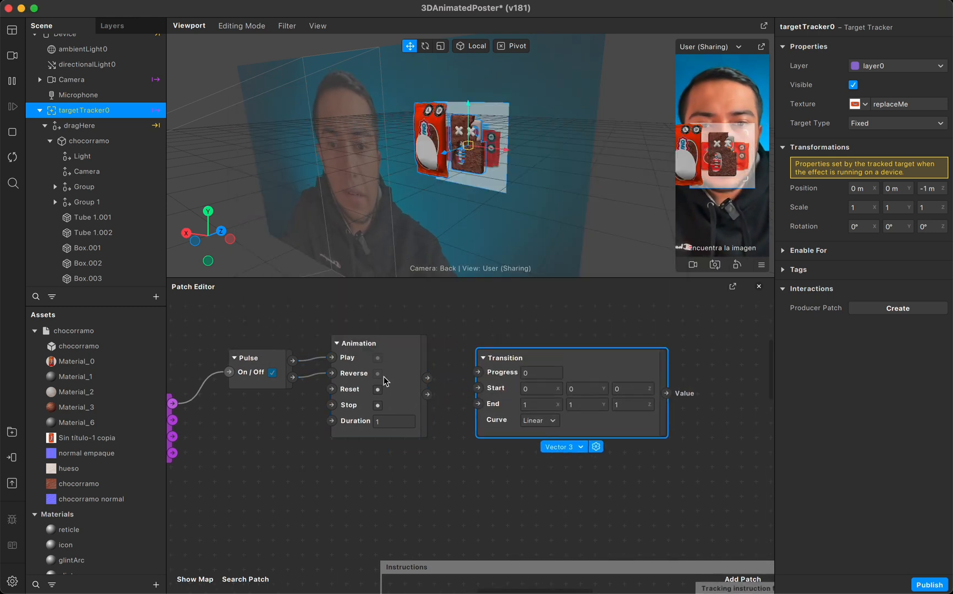
# - Connect the Animation patch's Progress output to the Transition patch's Progress input and move the Transition patch slightly up
pyautogui.click(402, 379)
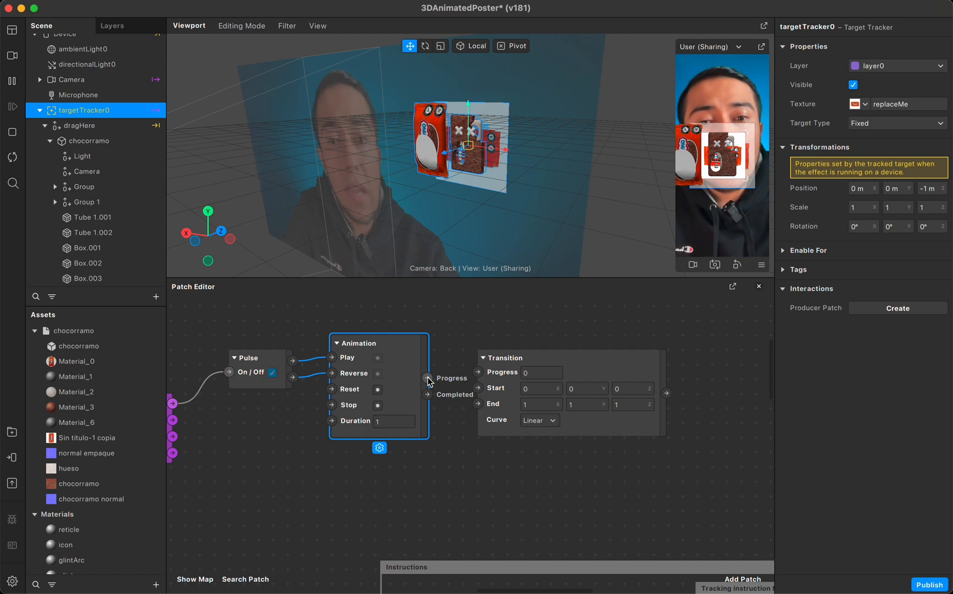
pyautogui.moveTo(432, 377); pyautogui.dragTo(446, 368)
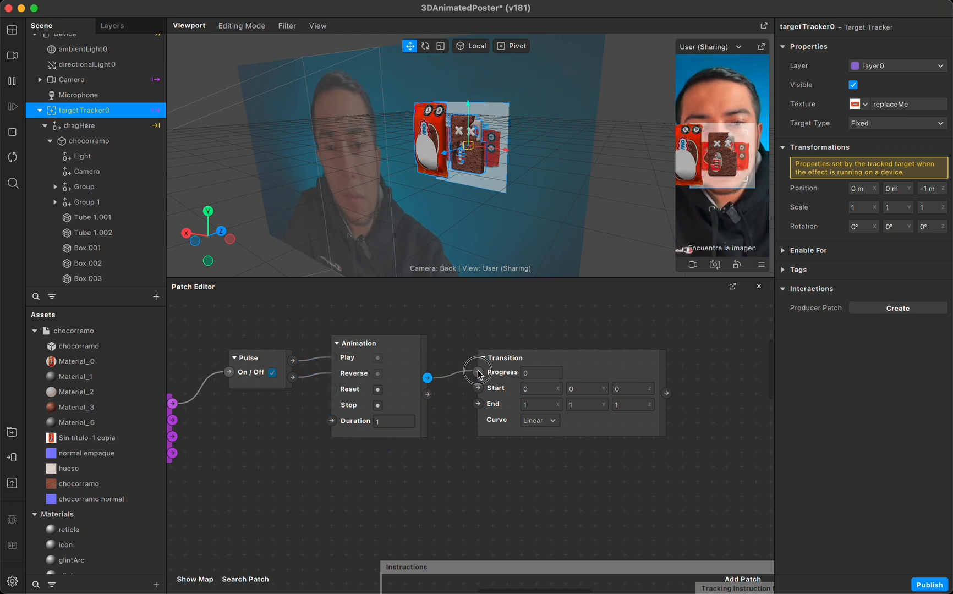
pyautogui.moveTo(510, 369); pyautogui.dragTo(511, 354)
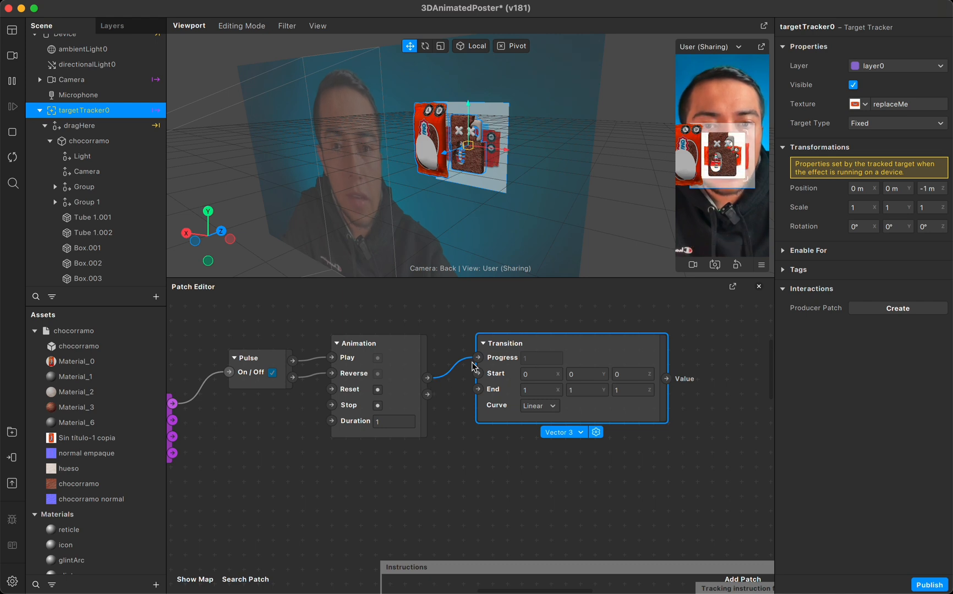
# - Slide Group of the chocorramo model along X in front of the target image and set its X position to 0
pyautogui.hscroll(5, 492, 463)
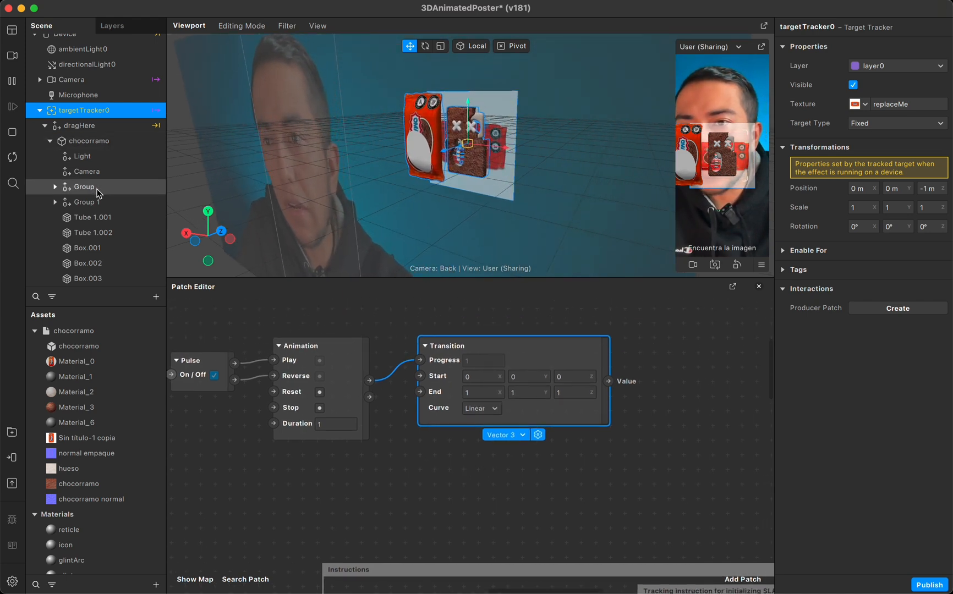
pyautogui.click(77, 186)
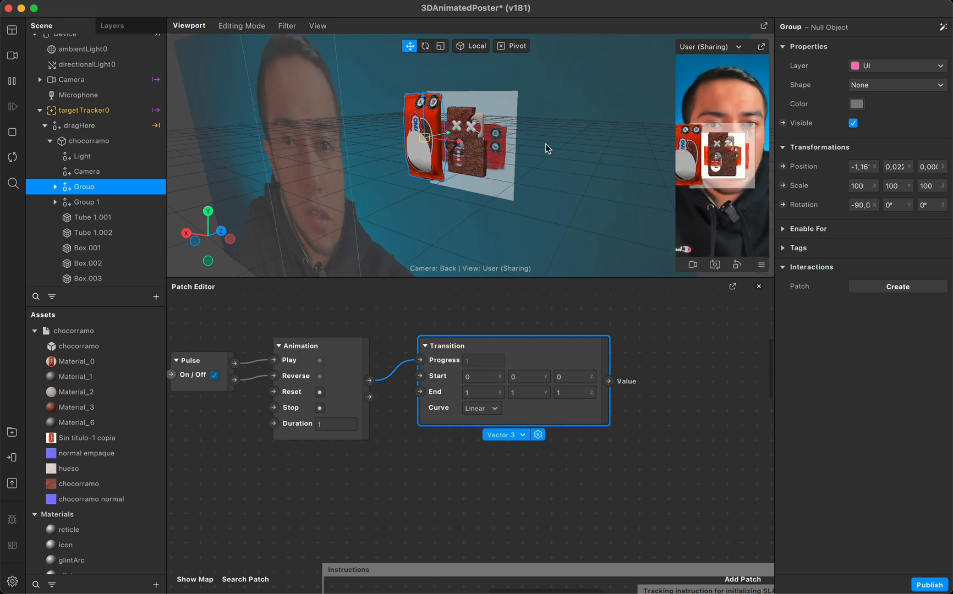
pyautogui.moveTo(467, 146); pyautogui.dragTo(508, 145)
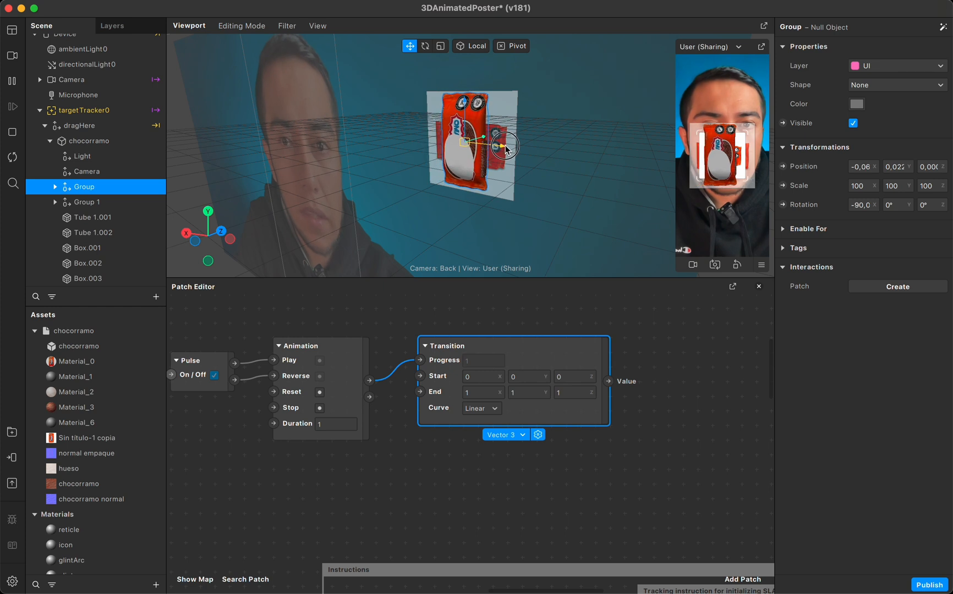
pyautogui.click(866, 167)
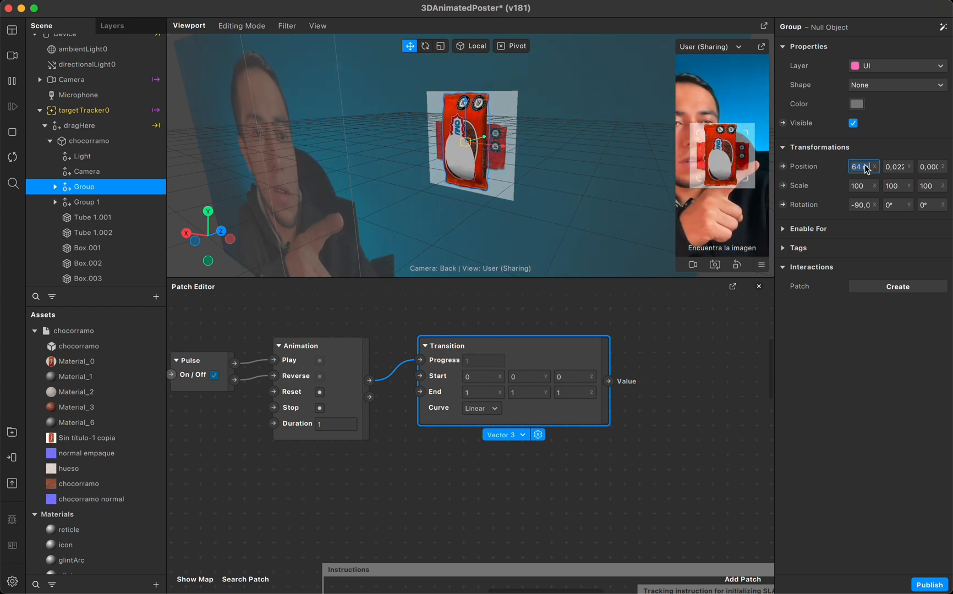
pyautogui.write('0')
pyautogui.press('Return')
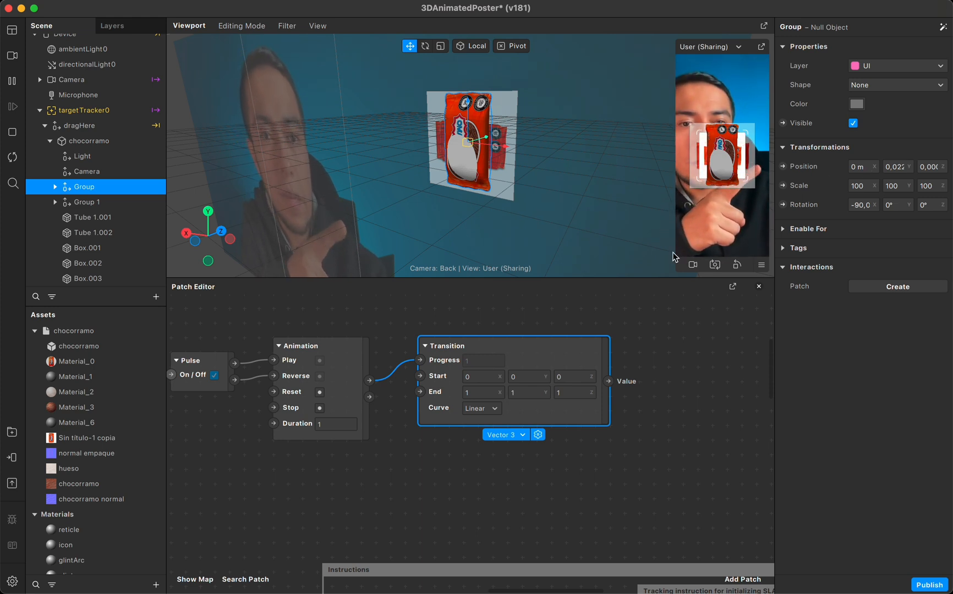
# - Enlarge the viewport area, create a patch for Group's Position property and place it beyond the Transition patch's output
pyautogui.moveTo(672, 279); pyautogui.dragTo(672, 314)
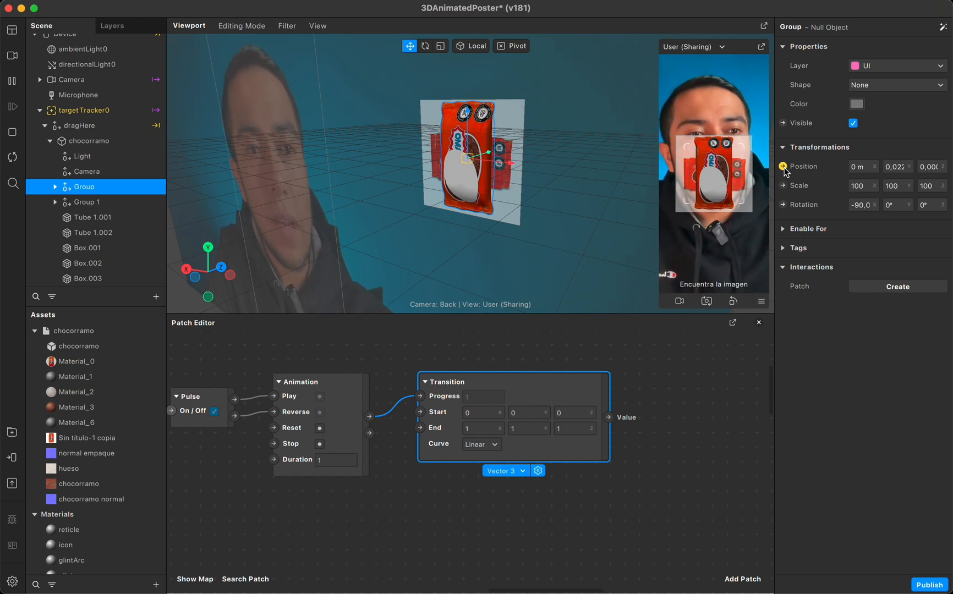
pyautogui.click(784, 168)
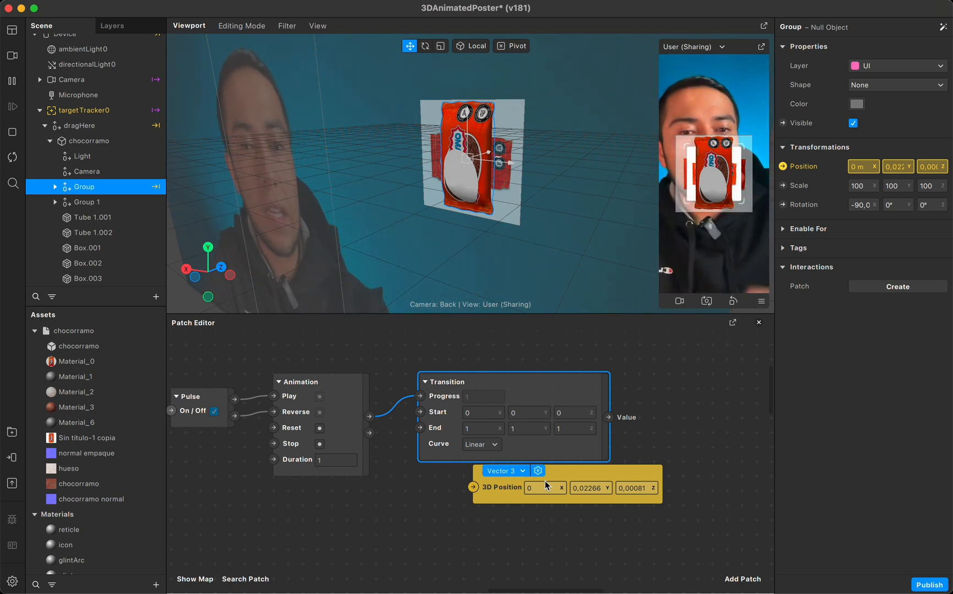
pyautogui.moveTo(485, 491); pyautogui.dragTo(655, 447)
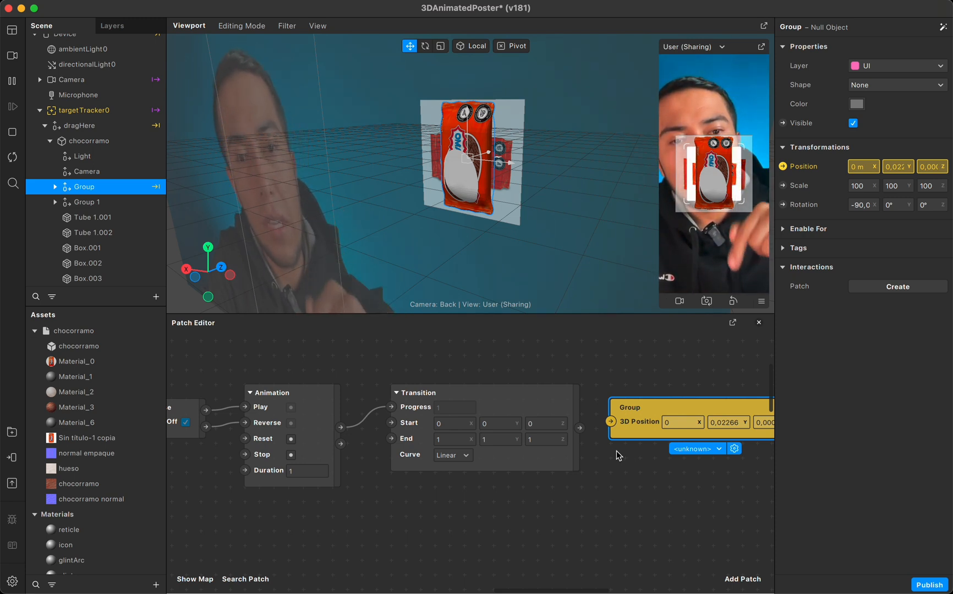
pyautogui.moveTo(536, 387); pyautogui.dragTo(552, 387)
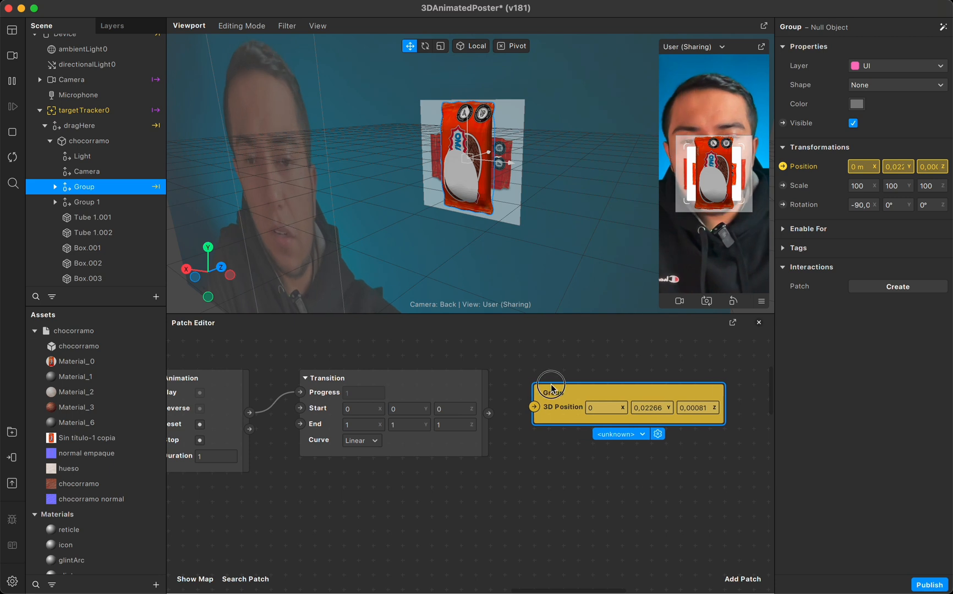
# - Copy the Y value 0,02266 from the Group 3D Position patch into the Transition's Start and End Y
pyautogui.click(611, 407)
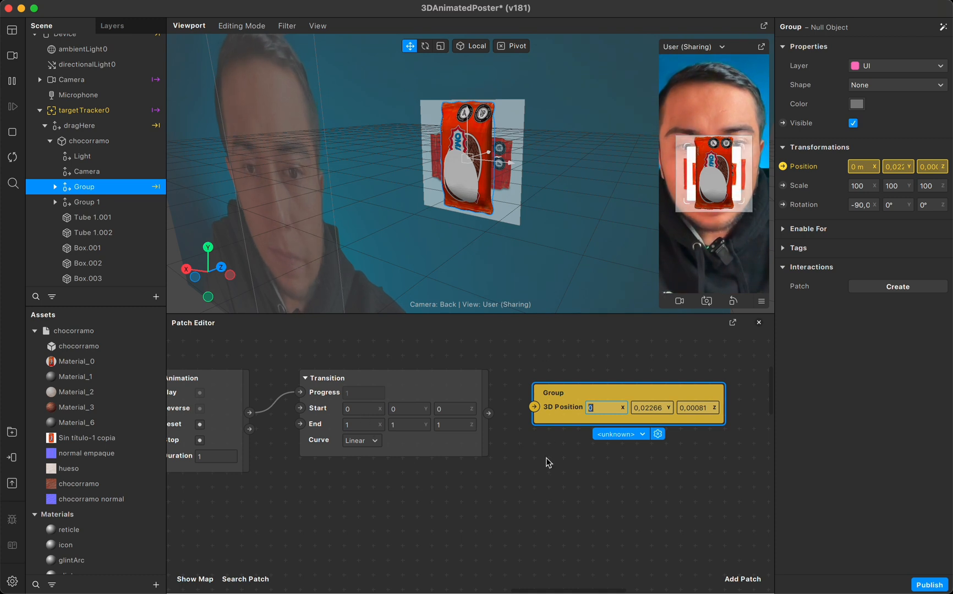
pyautogui.click(358, 425)
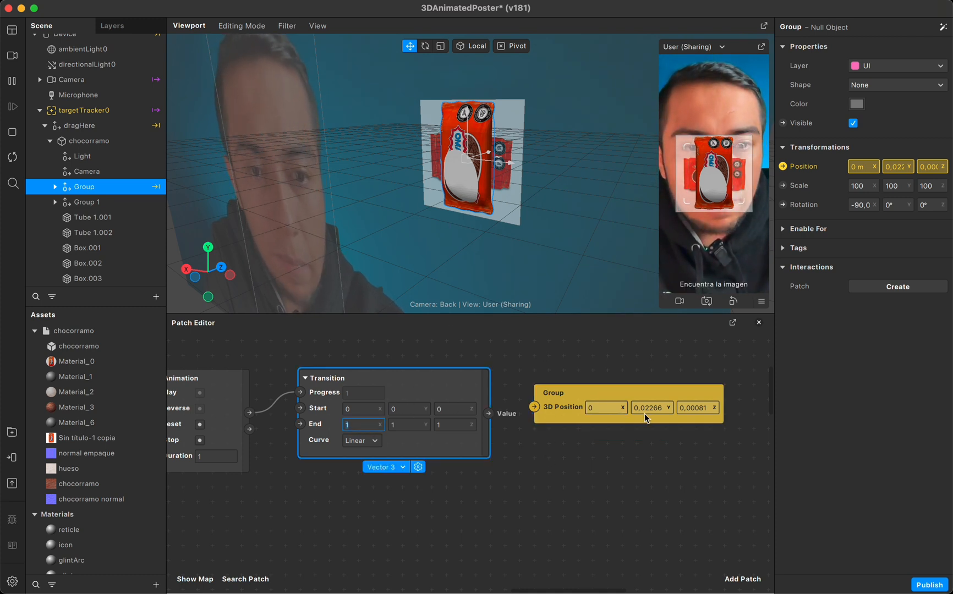
pyautogui.hotkey('ctrl', 'c')
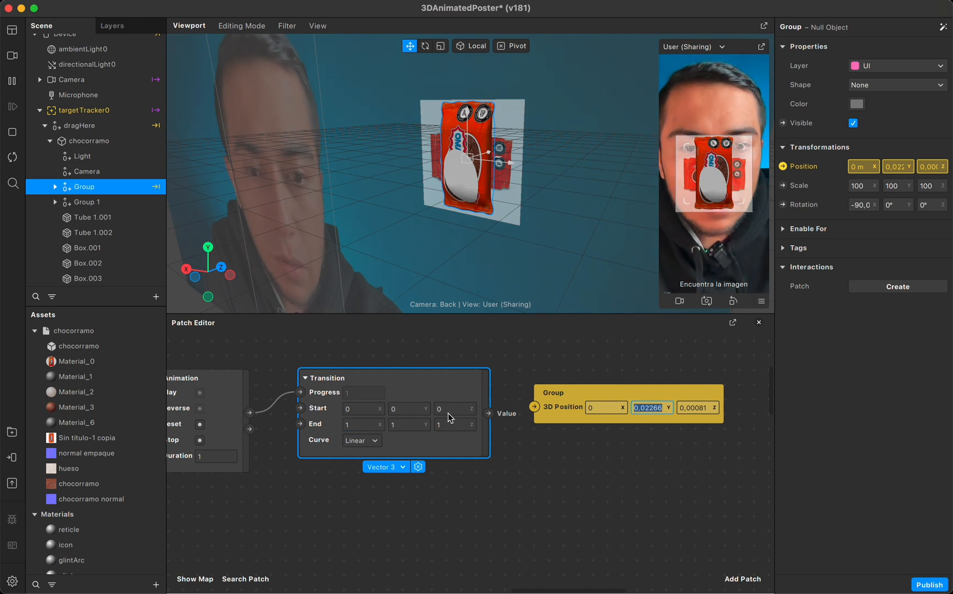
pyautogui.click(407, 409)
pyautogui.hotkey('ctrl', 'v')
pyautogui.click(411, 424)
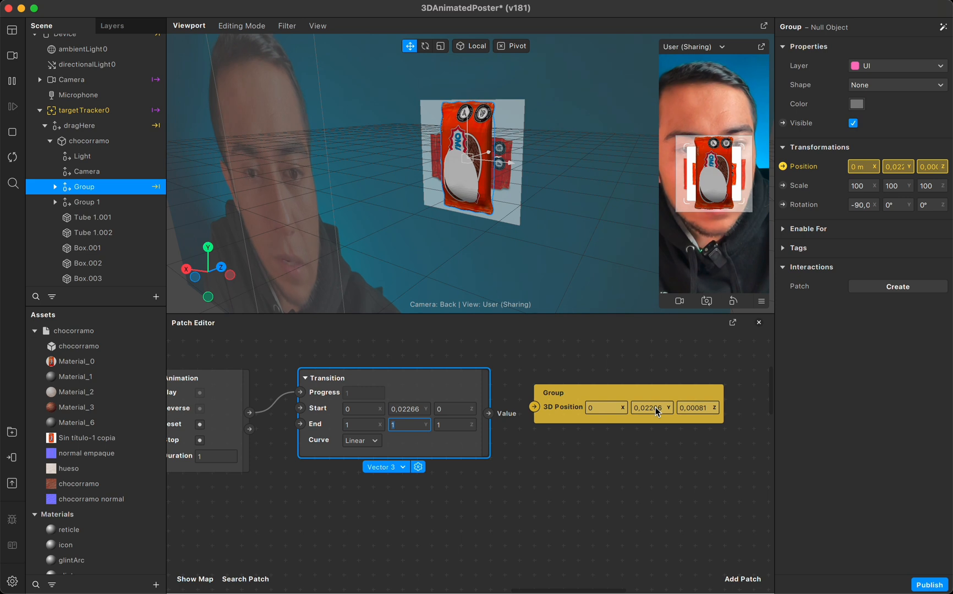
pyautogui.hotkey('ctrl', 'v')
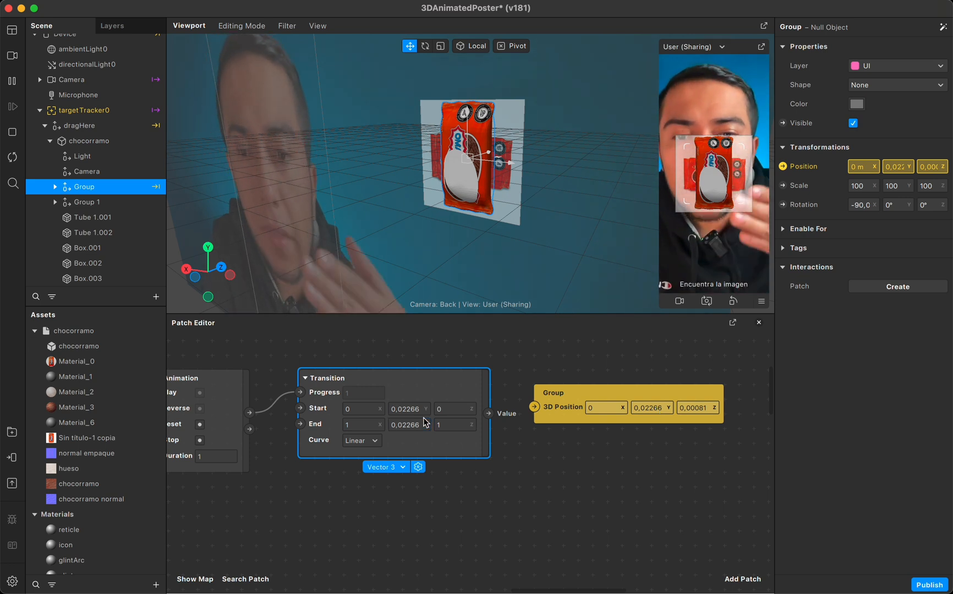
# - Move the Transition and Group 3D Position patches slightly farther from the Animation patch
pyautogui.moveTo(415, 398); pyautogui.dragTo(438, 393)
pyautogui.click(651, 399)
pyautogui.moveTo(591, 400)
pyautogui.mouseDown()
pyautogui.moveTo(565, 399)
pyautogui.moveTo(604, 401)
pyautogui.mouseUp()
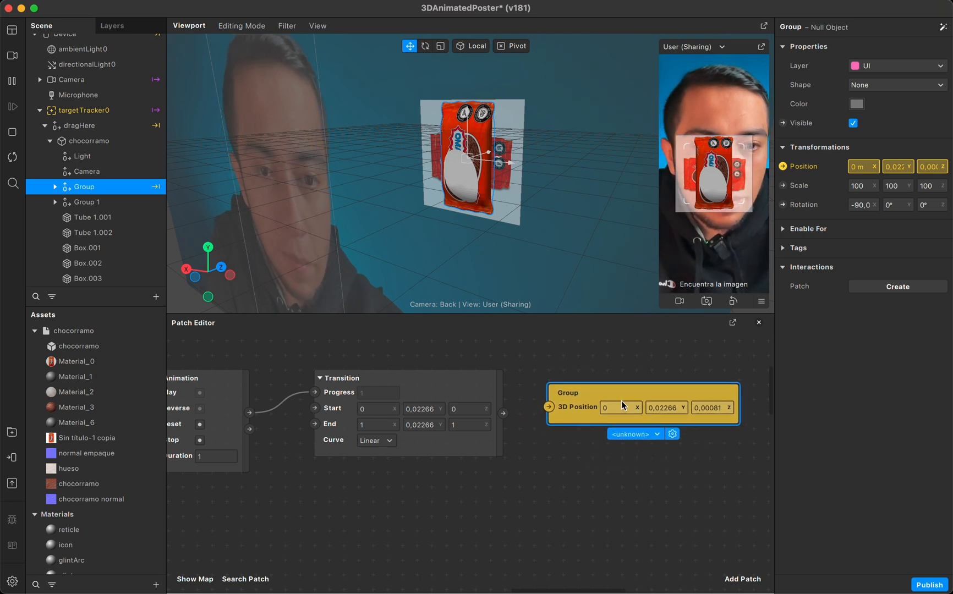
# - Copy the Z value 0,00081 from the Group 3D Position patch into the Transition's Start and End Z
pyautogui.click(700, 409)
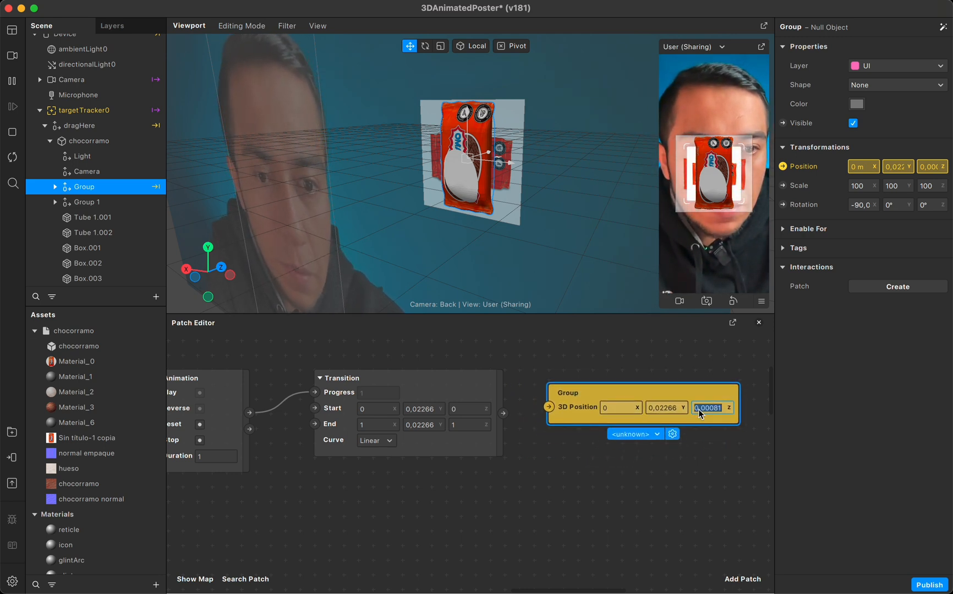
pyautogui.click(472, 410)
pyautogui.click(469, 425)
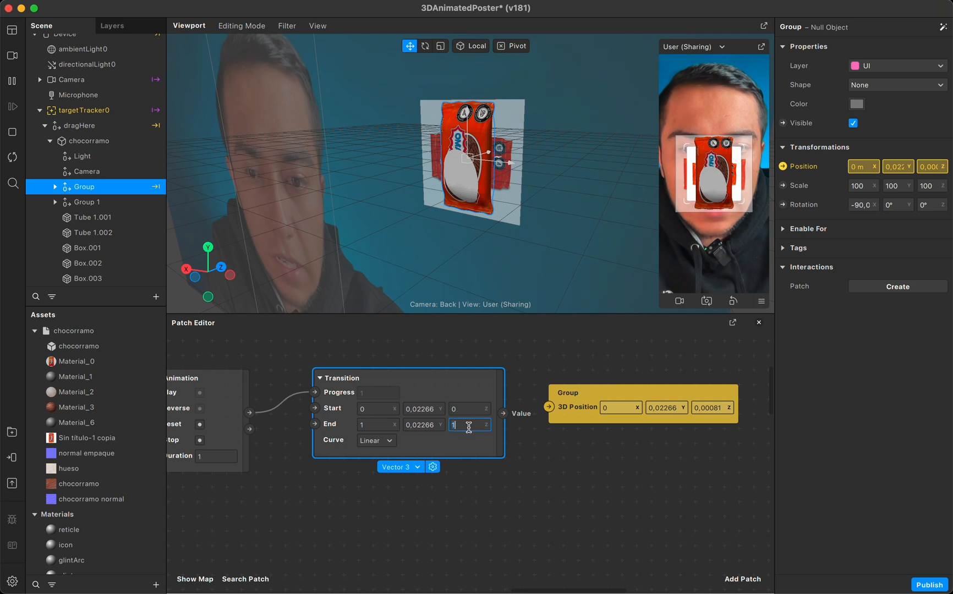
pyautogui.hotkey('ctrl', 'v')
# - Raise the Transition patch slightly, connect its Value output to Group's 3D Position, and restart the effect to preview the motion
pyautogui.click(479, 389)
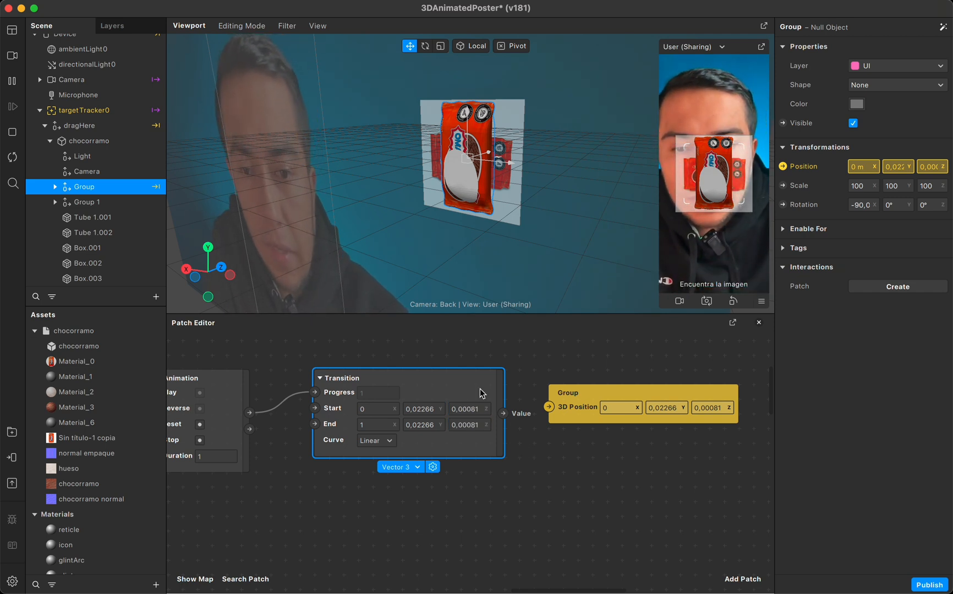
pyautogui.moveTo(479, 389); pyautogui.dragTo(549, 407)
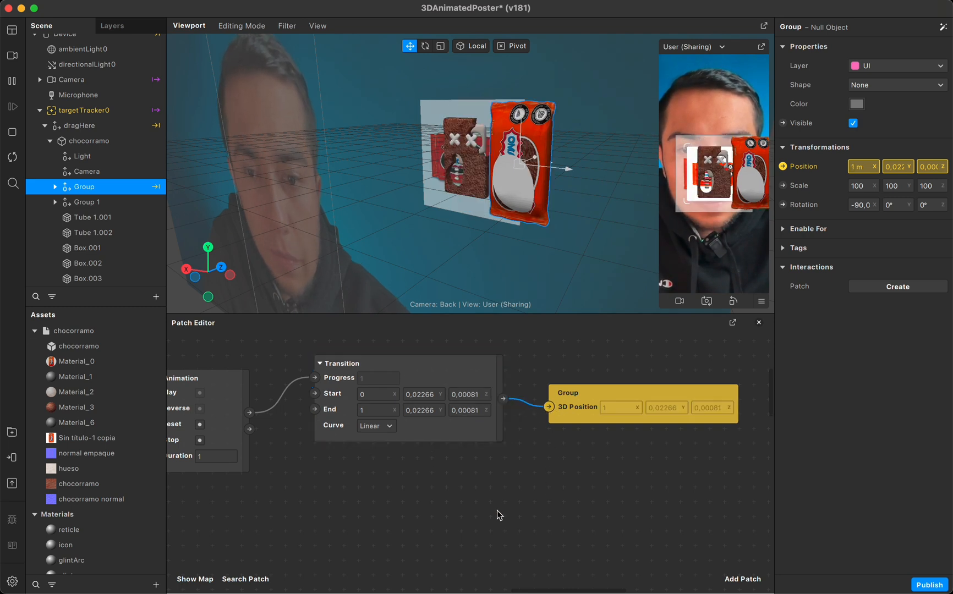
pyautogui.hscroll(-5, 497, 510)
pyautogui.hscroll(-2, 497, 512)
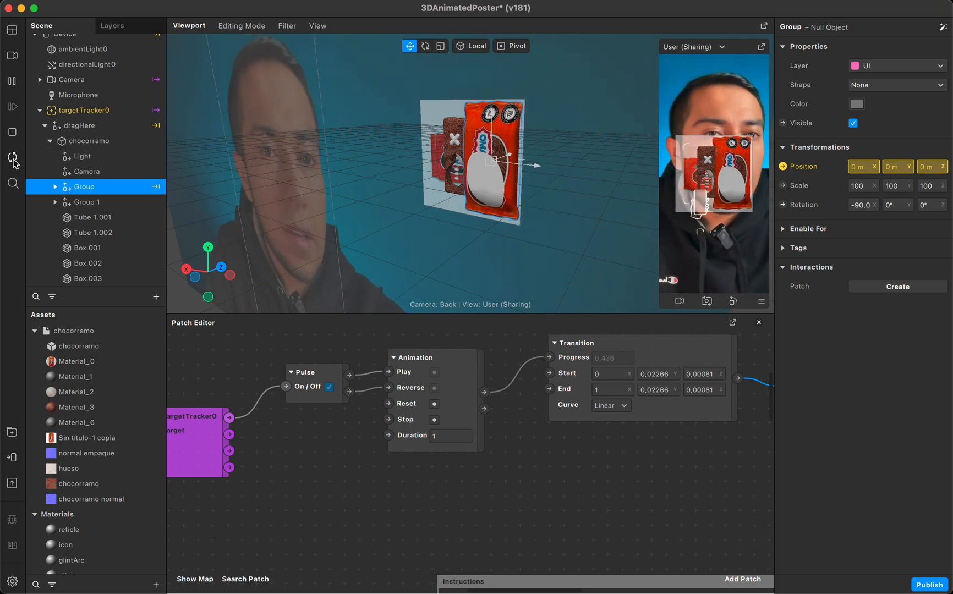
# - Set the Transition's curve to Elastic In-Out and restart the effect to preview it
pyautogui.hscroll(5, 442, 380)
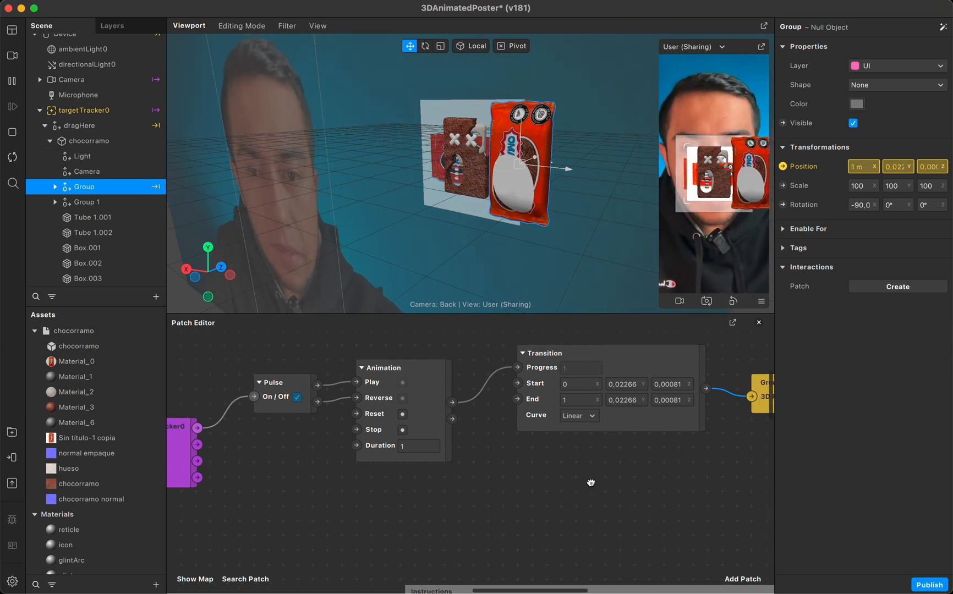
pyautogui.click(547, 433)
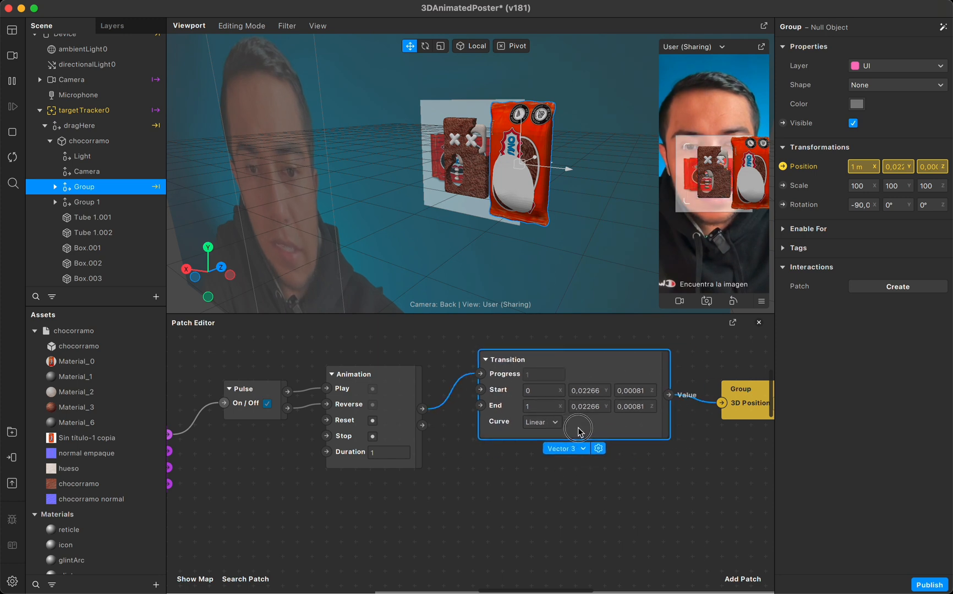
pyautogui.click(551, 423)
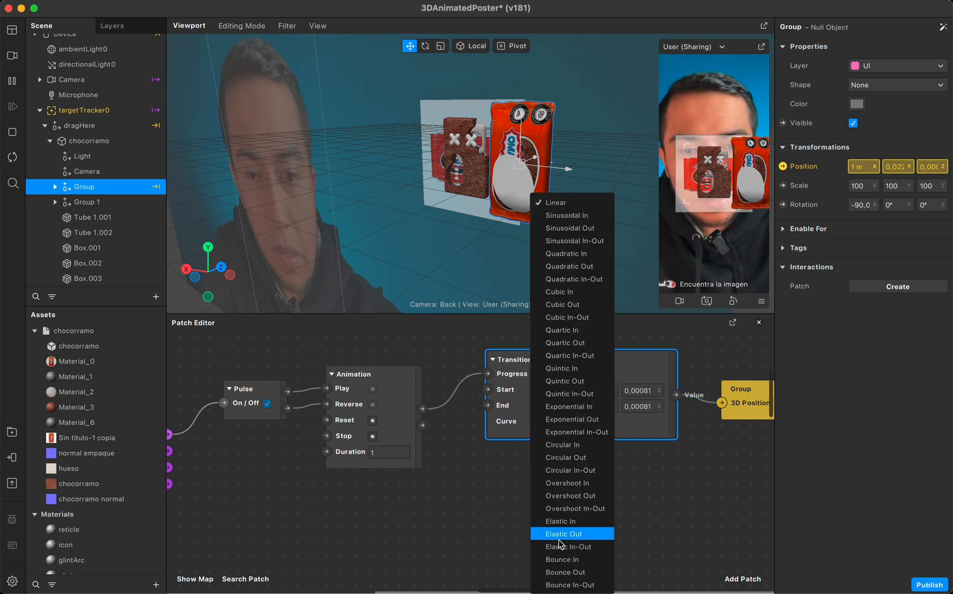
pyautogui.click(581, 546)
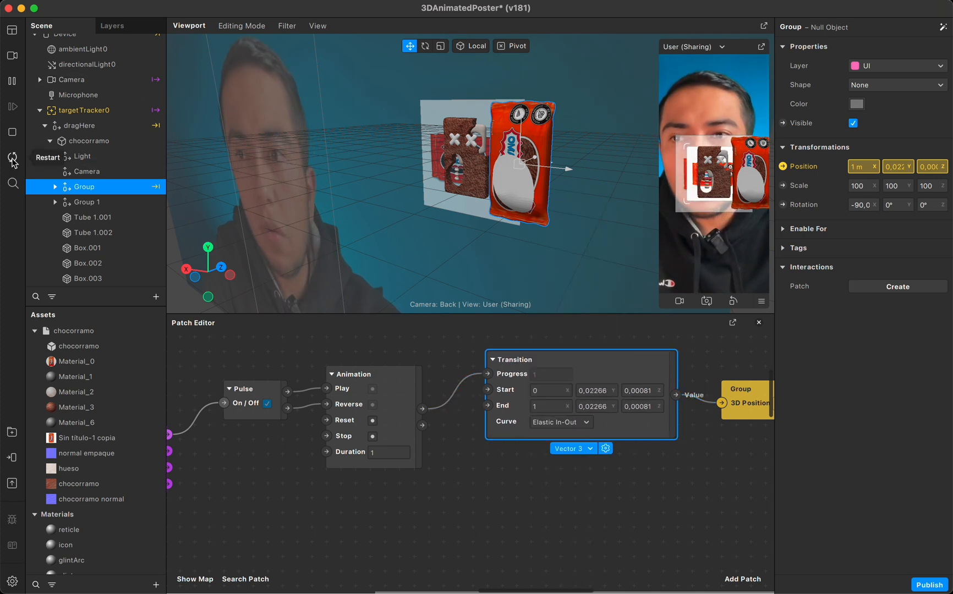
pyautogui.click(13, 159)
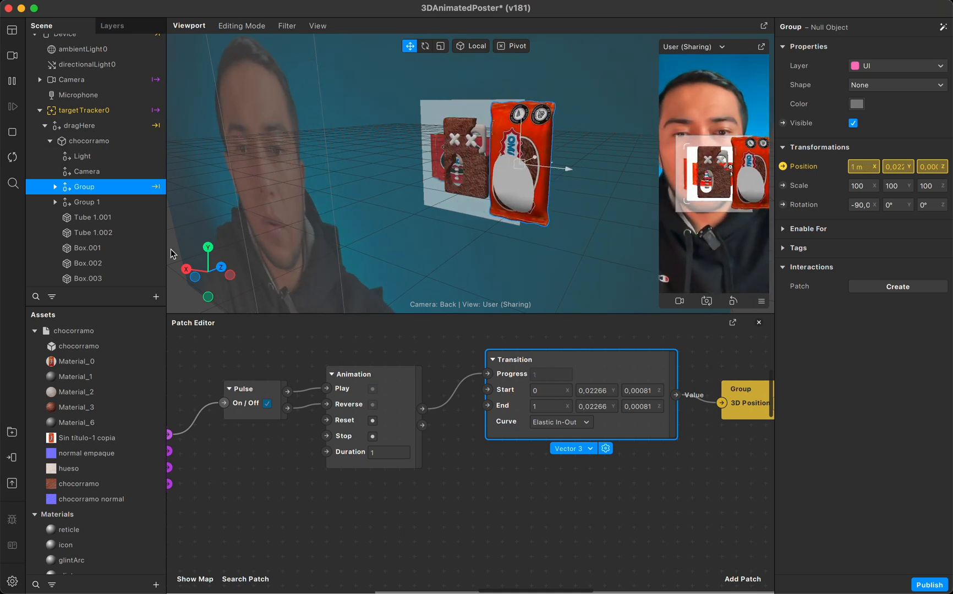
# - Add a Delay patch in the free area between the targetTracker0 and Pulse patches
pyautogui.hscroll(-3, 411, 444)
pyautogui.hscroll(-1, 412, 443)
pyautogui.scroll(-3, 688, 519)
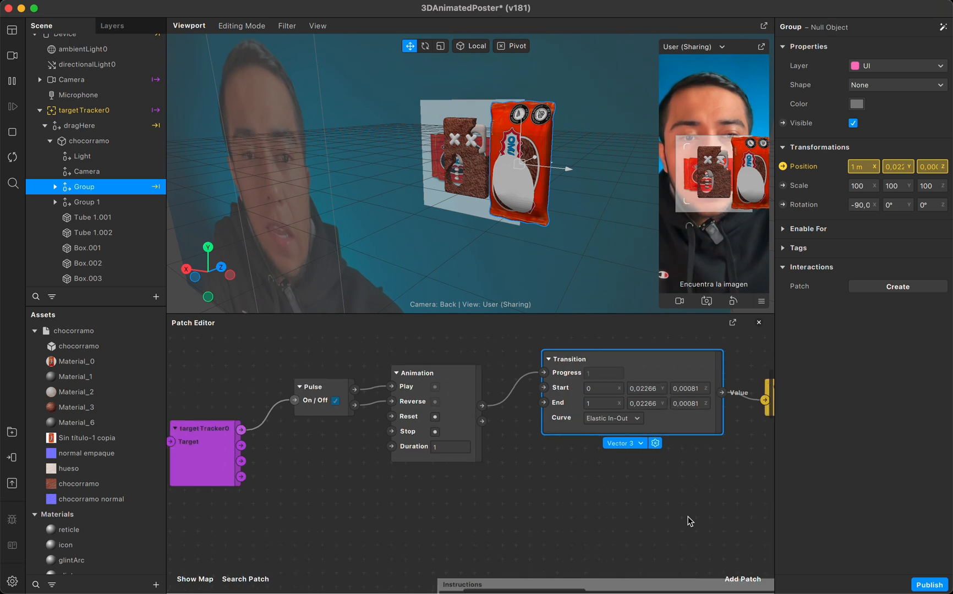
pyautogui.hscroll(4, 741, 512)
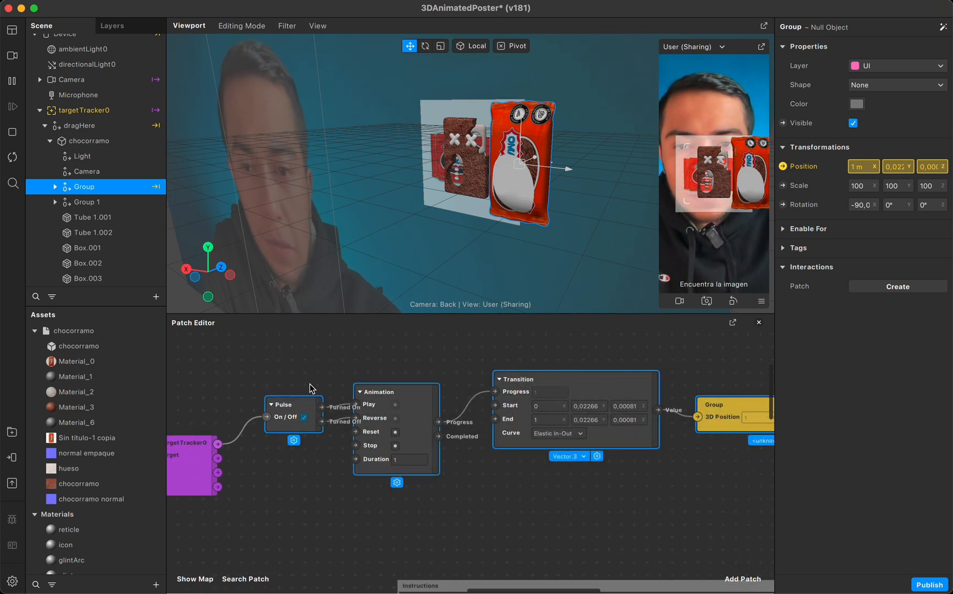
pyautogui.hscroll(-5, 330, 385)
pyautogui.click(346, 453)
pyautogui.hscroll(-2, 346, 454)
pyautogui.scroll(2, 352, 460)
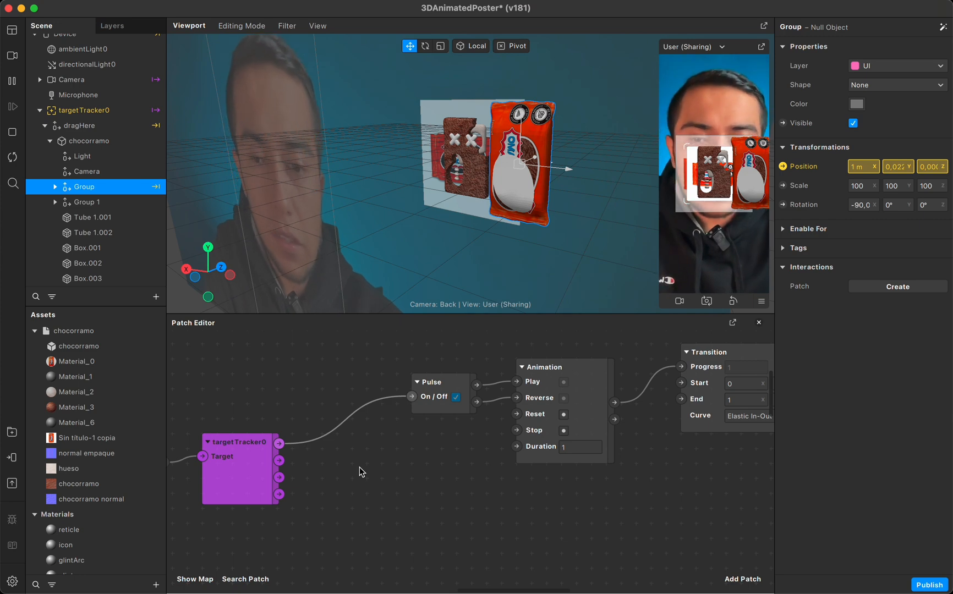
pyautogui.rightClick(360, 467)
pyautogui.write('del')
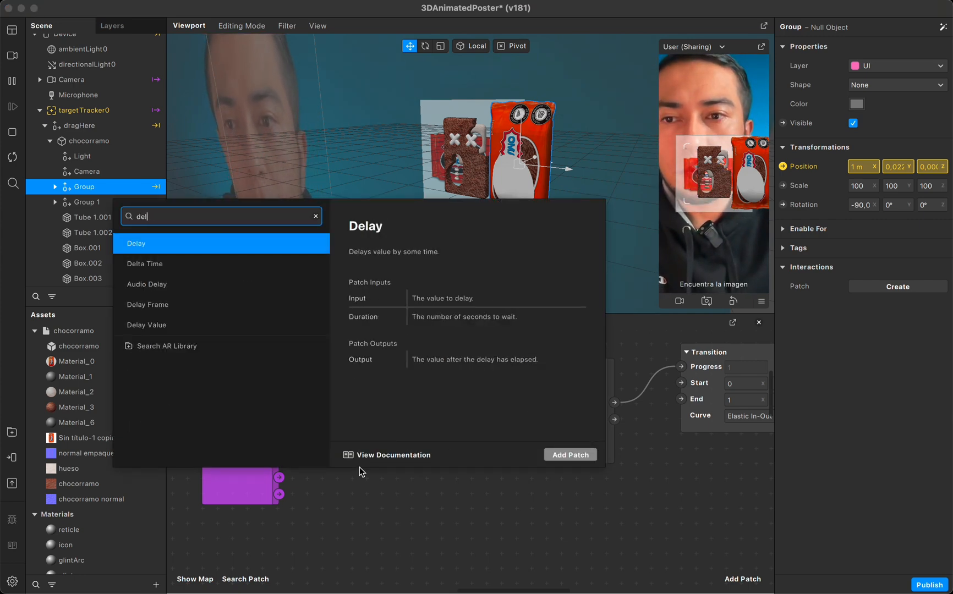
pyautogui.press('Return')
# - Wire the Delay patch from targetTracker0's first output into Pulse's On/Off and place it between the two patches
pyautogui.moveTo(279, 443); pyautogui.dragTo(362, 493)
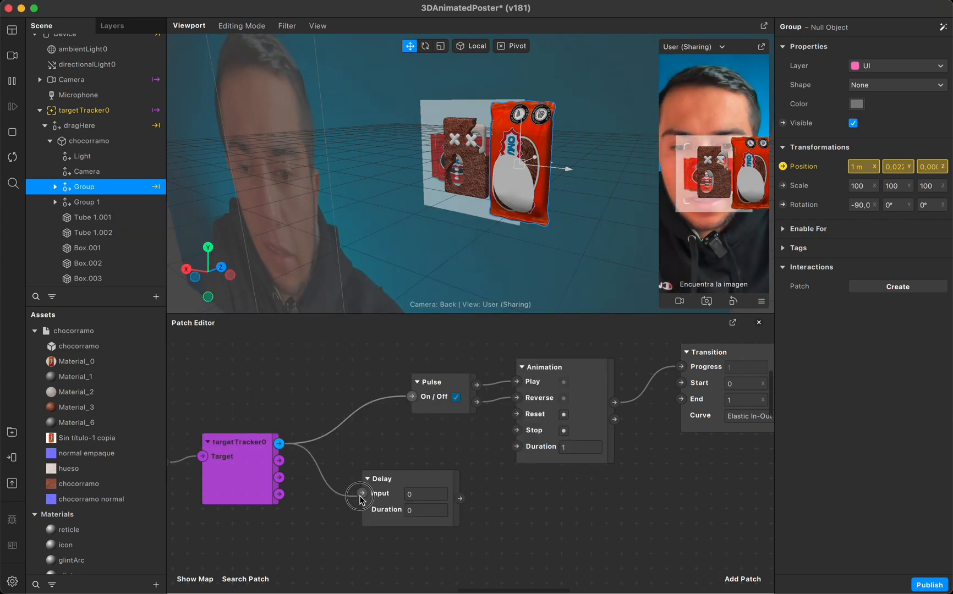
pyautogui.moveTo(453, 494); pyautogui.dragTo(409, 401)
pyautogui.moveTo(405, 480); pyautogui.dragTo(333, 384)
# - Set the Delay patch's Duration to 1 and restart the effect to preview the timing
pyautogui.click(361, 417)
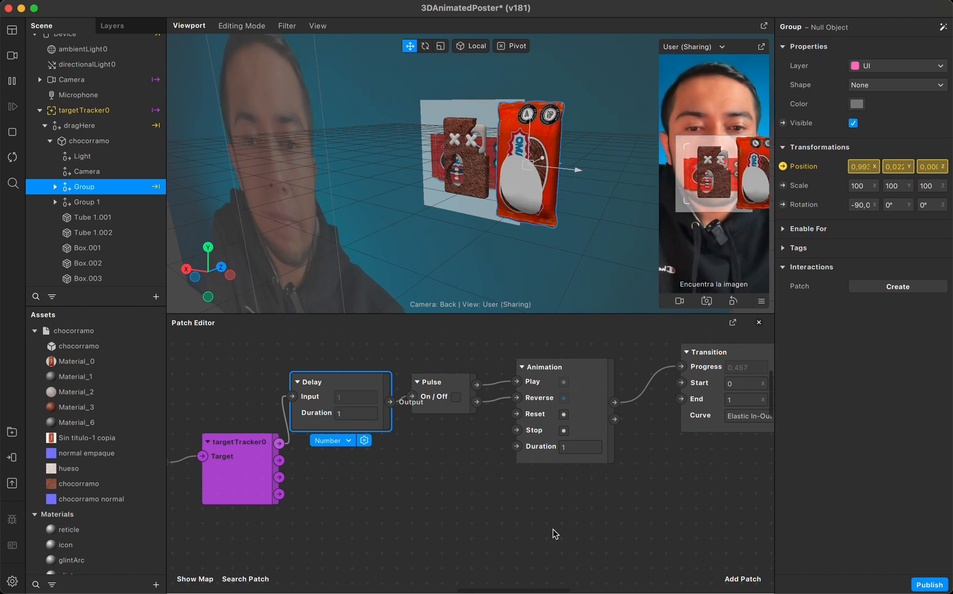
pyautogui.hscroll(5, 554, 531)
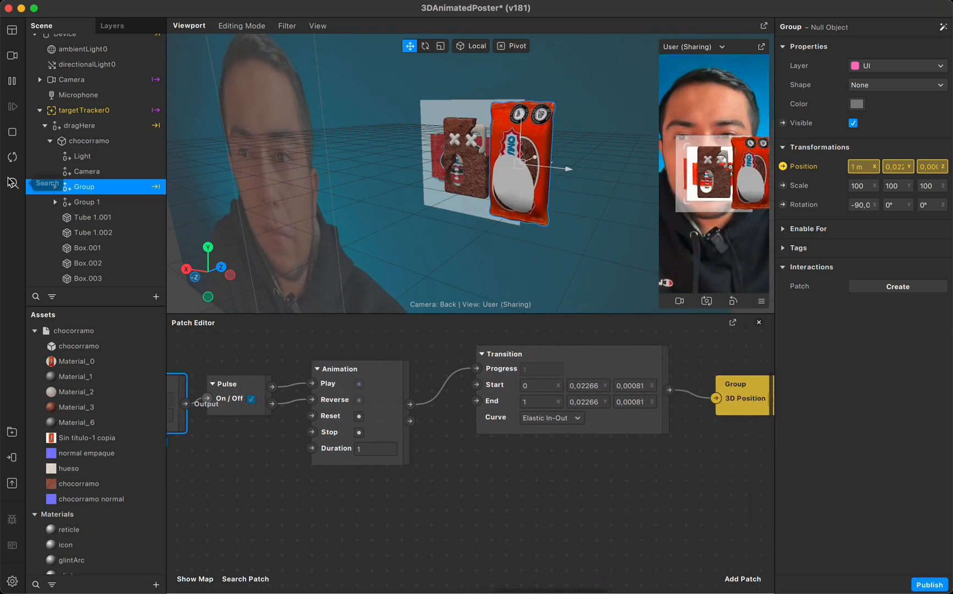
pyautogui.click(12, 157)
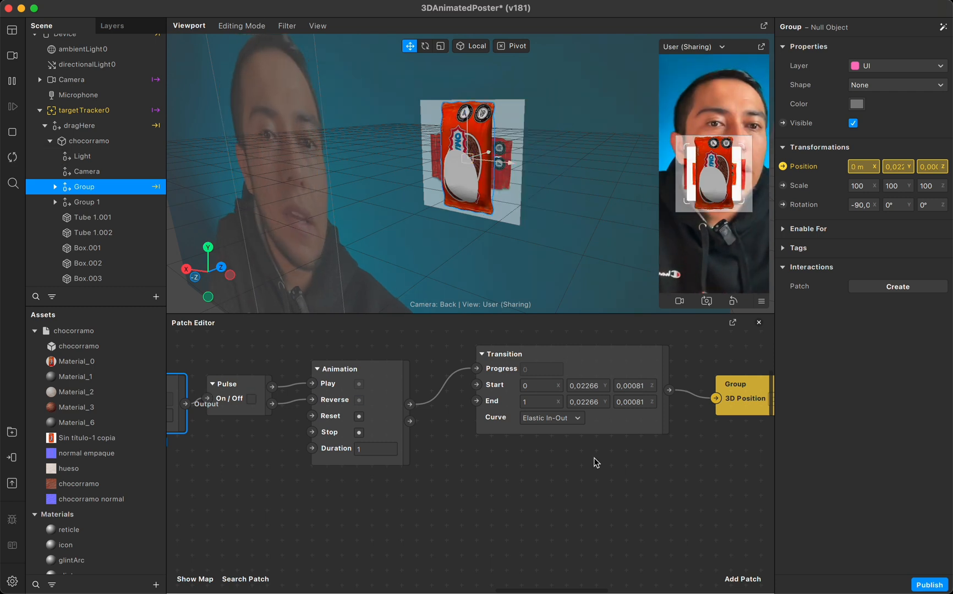
# - Set the Delay patch's Duration to 3
pyautogui.hscroll(-8, 593, 458)
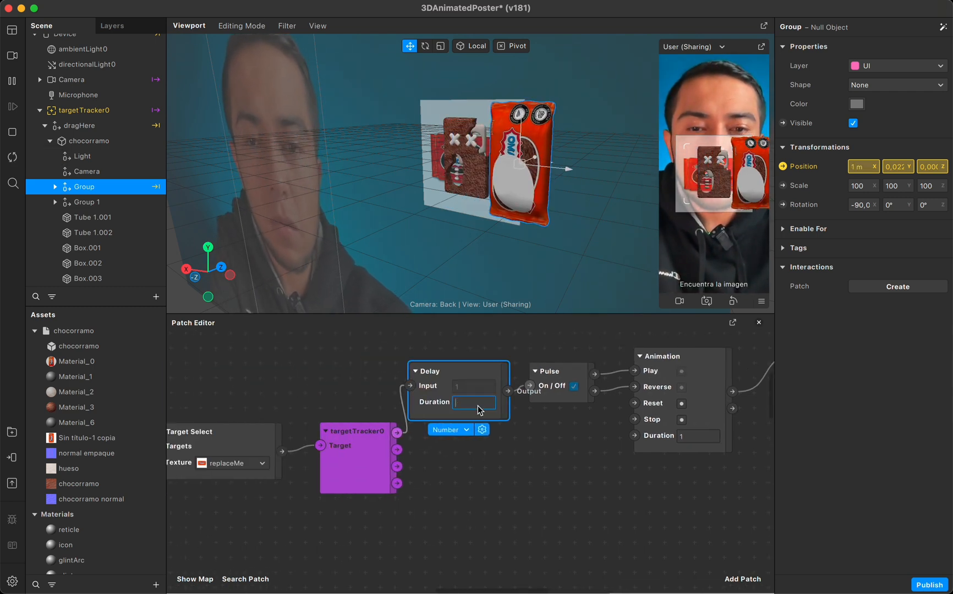
pyautogui.press('BackSpace')
pyautogui.write('2')
pyautogui.press('Return')
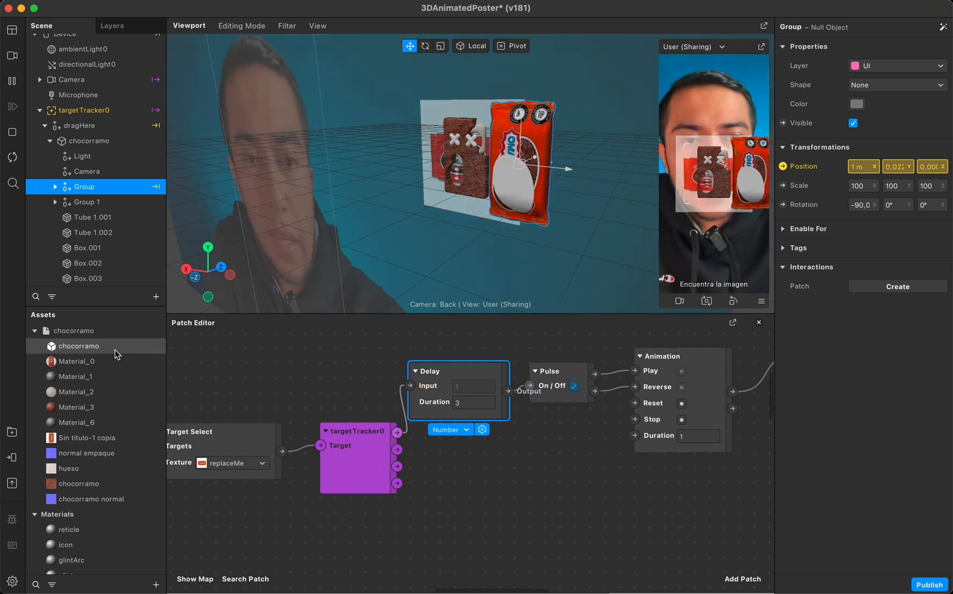
pyautogui.moveTo(495, 480); pyautogui.dragTo(487, 481)
pyautogui.hscroll(10, 486, 481)
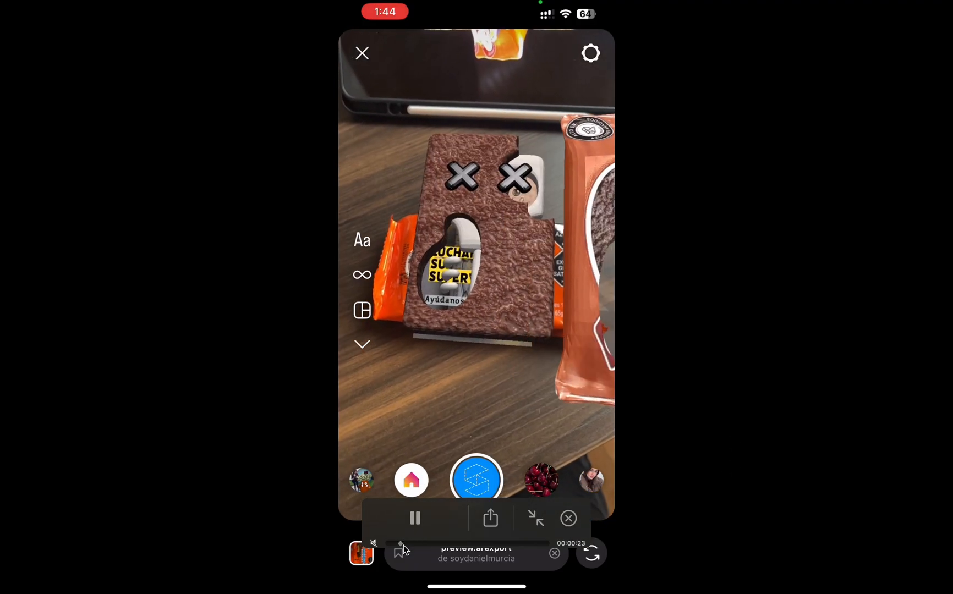
# - Review the phone recording RPReplay_Final1717958928.MP4 of the effect, close its preview, and return to the 3DAnimatedPoster project
pyautogui.moveTo(402, 548); pyautogui.dragTo(397, 546)
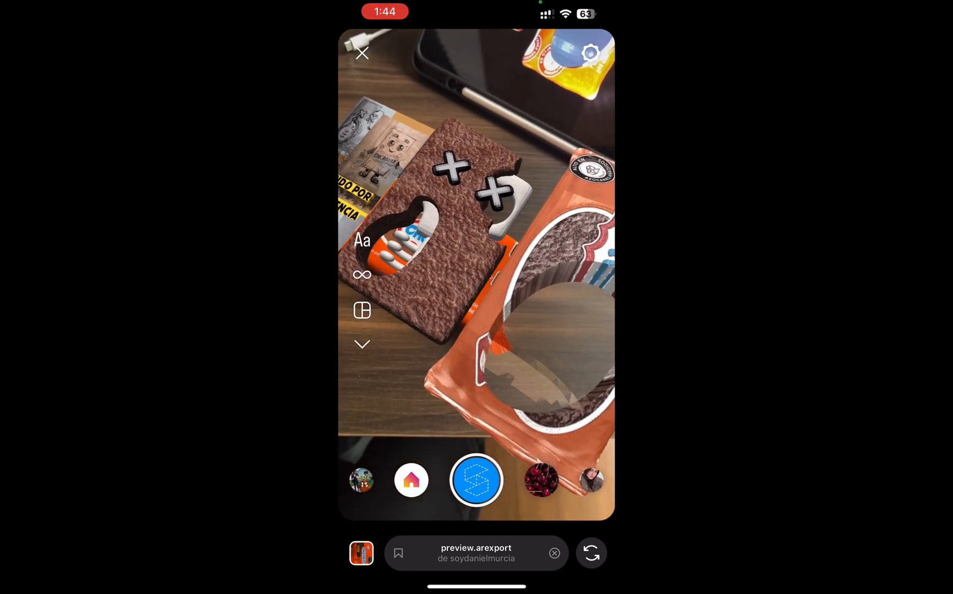
pyautogui.moveTo(599, 232)
pyautogui.press('Escape')
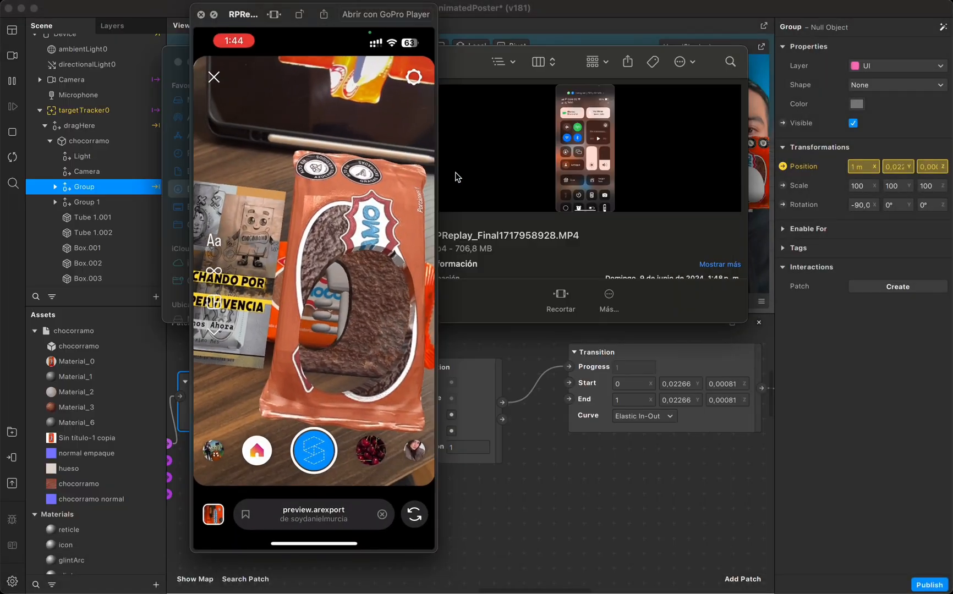
pyautogui.press('space')
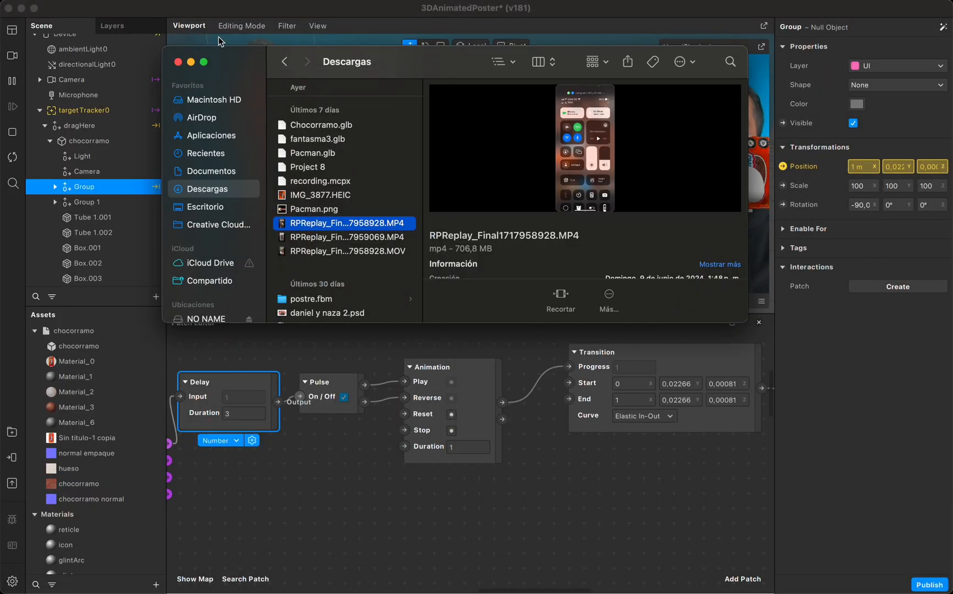
pyautogui.click(396, 513)
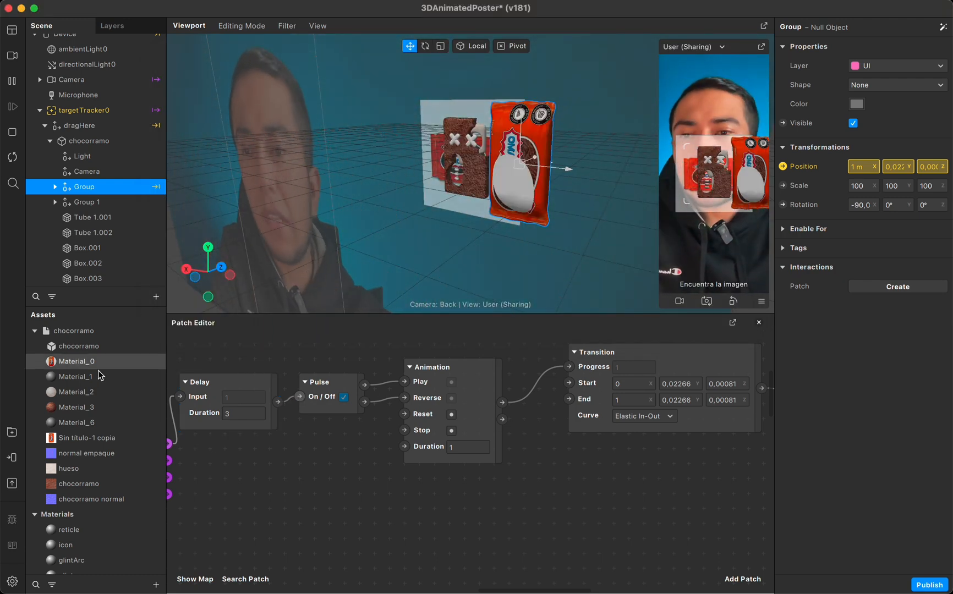
# - Set compression to Manual for iOS, Android and Older Android on the five textures from Sin título-1 copia to chocorramo normal
pyautogui.click(87, 437)
pyautogui.scroll(-2, 88, 438)
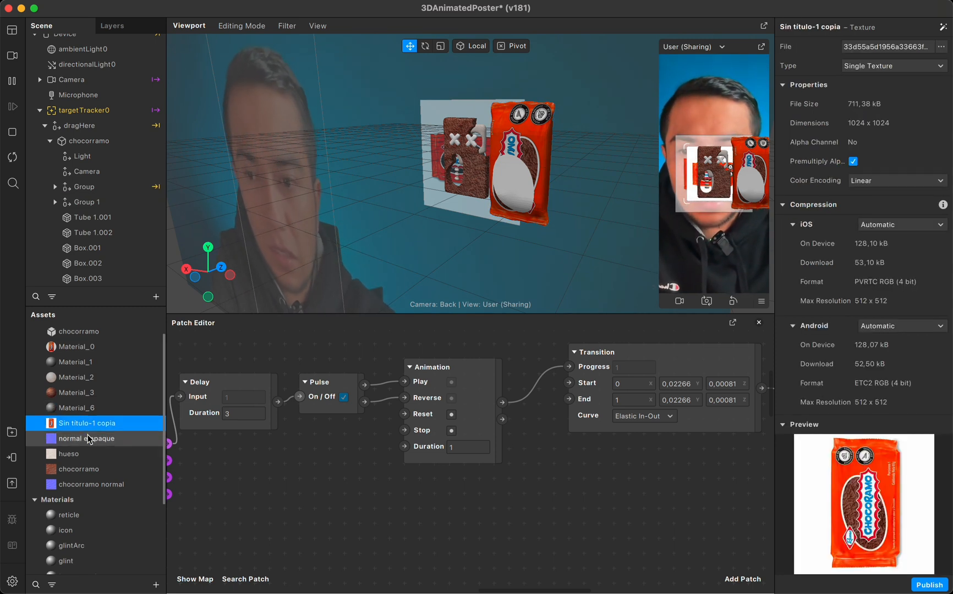
pyautogui.scroll(-1, 88, 439)
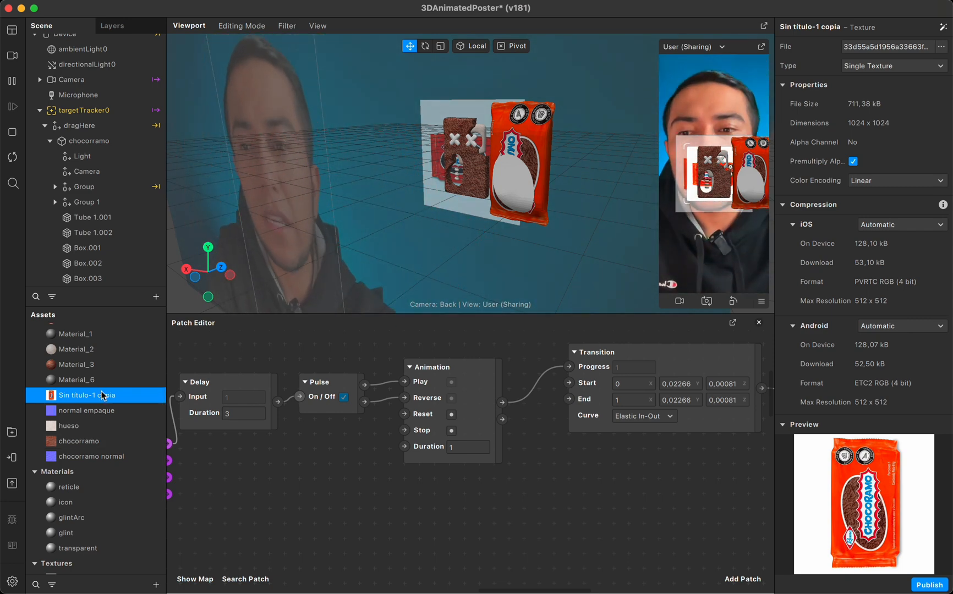
pyautogui.keyDown('shift'); pyautogui.click(109, 456); pyautogui.keyUp('shift')
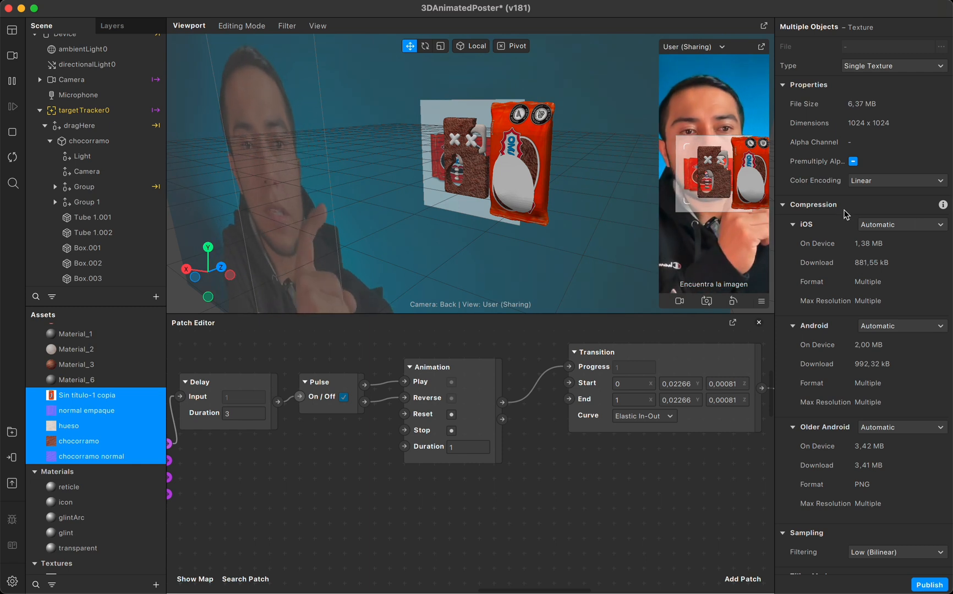
pyautogui.click(895, 226)
pyautogui.click(892, 239)
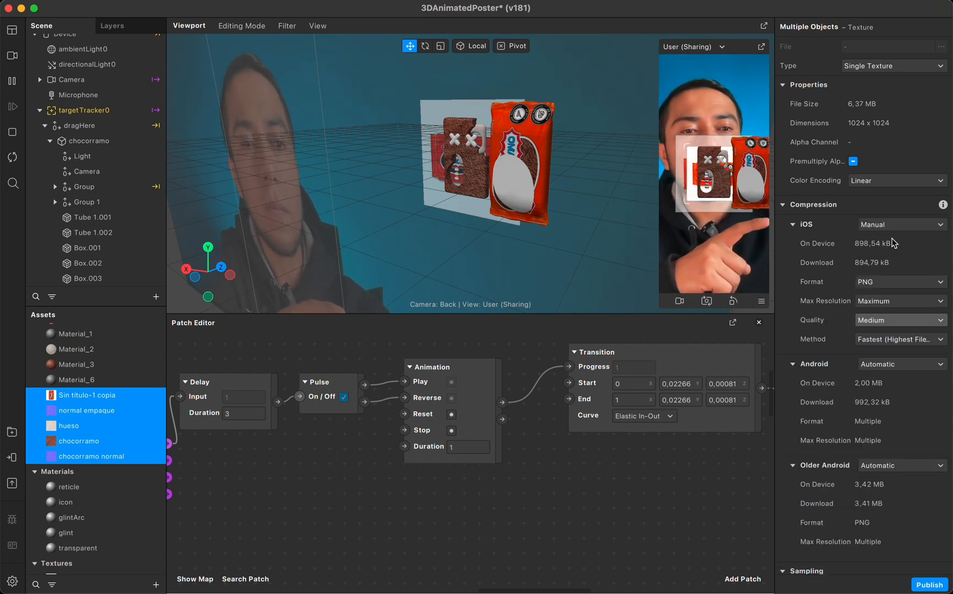
pyautogui.click(875, 366)
pyautogui.click(886, 379)
pyautogui.scroll(-3, 886, 386)
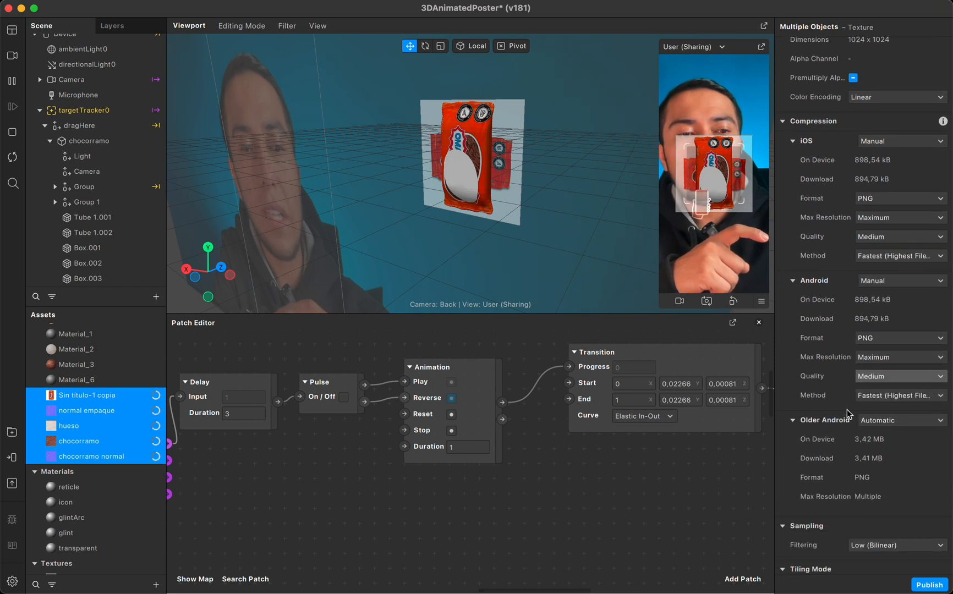
pyautogui.click(889, 421)
pyautogui.click(886, 436)
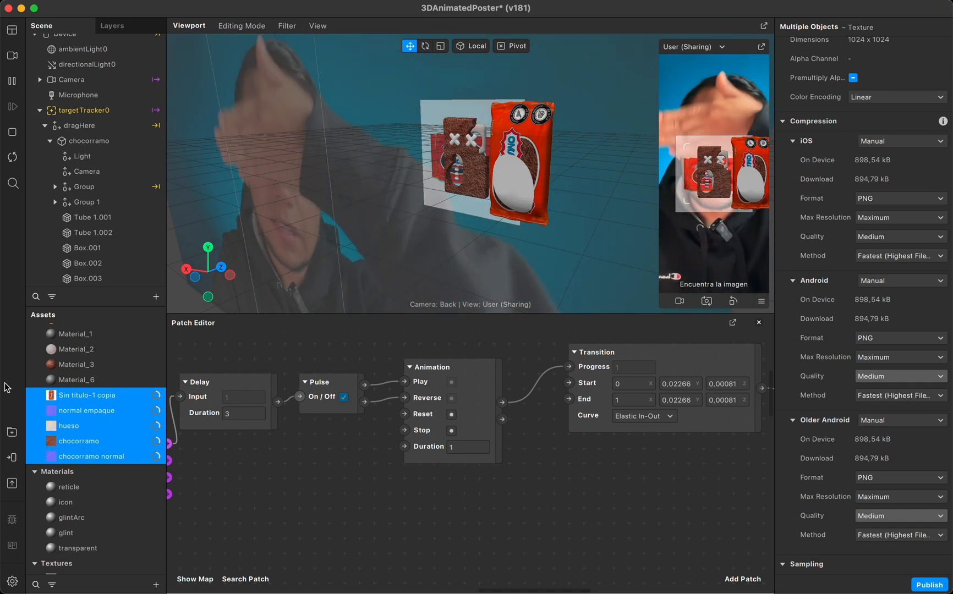
# - Send the effect to Instagram for testing on a device and dismiss the sending options
pyautogui.click(16, 458)
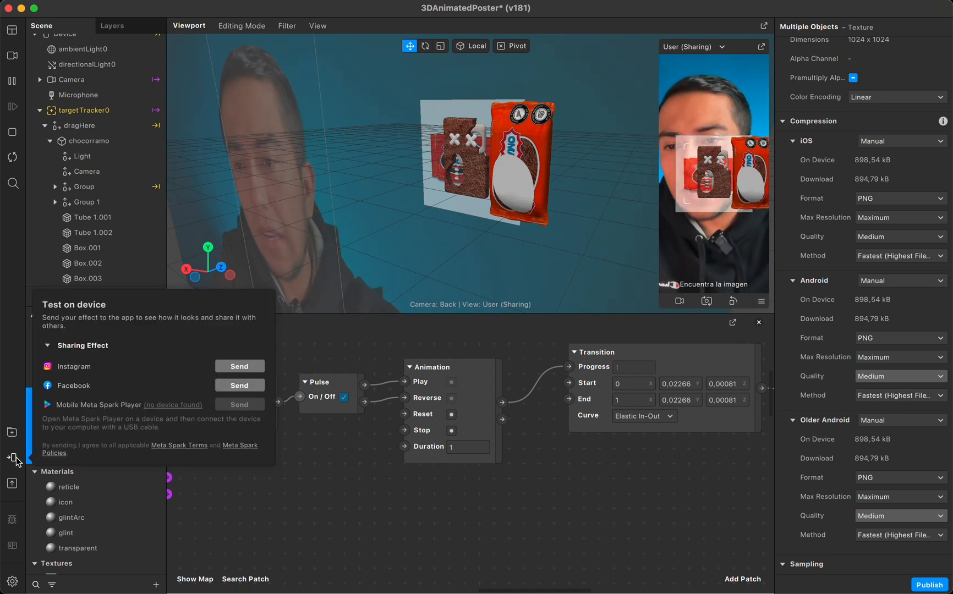
pyautogui.click(240, 367)
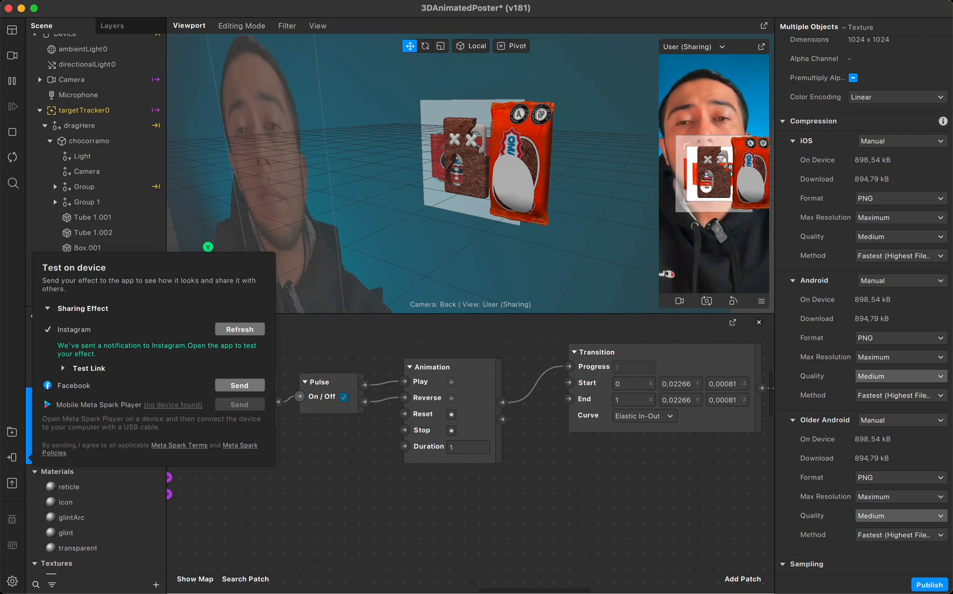
pyautogui.click(480, 502)
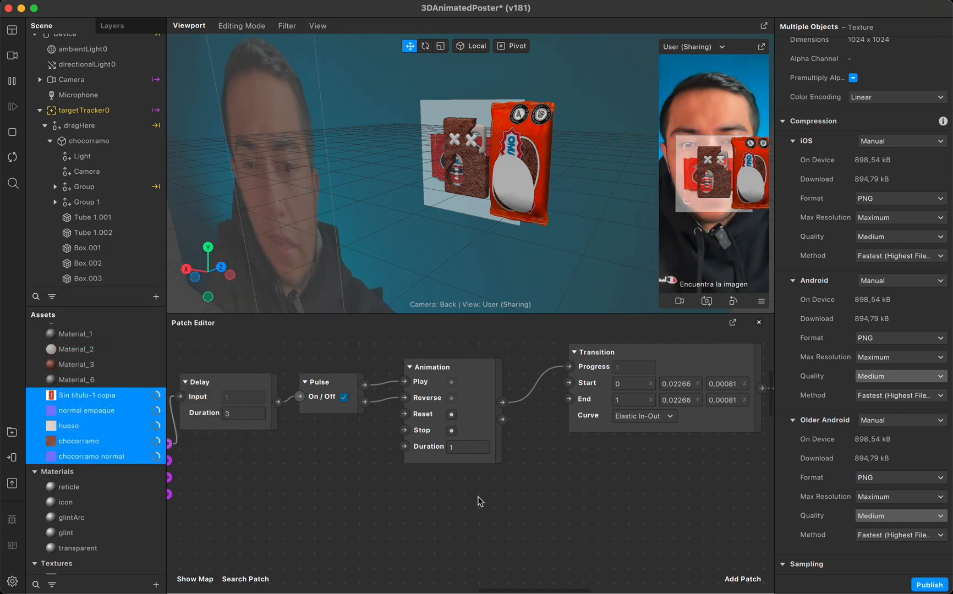
# - Collapse targetTracker0, expand Camera, and move targetTrackerUIs out of it to the scene's root level
pyautogui.scroll(-3, 480, 501)
pyautogui.doubleClick(480, 502)
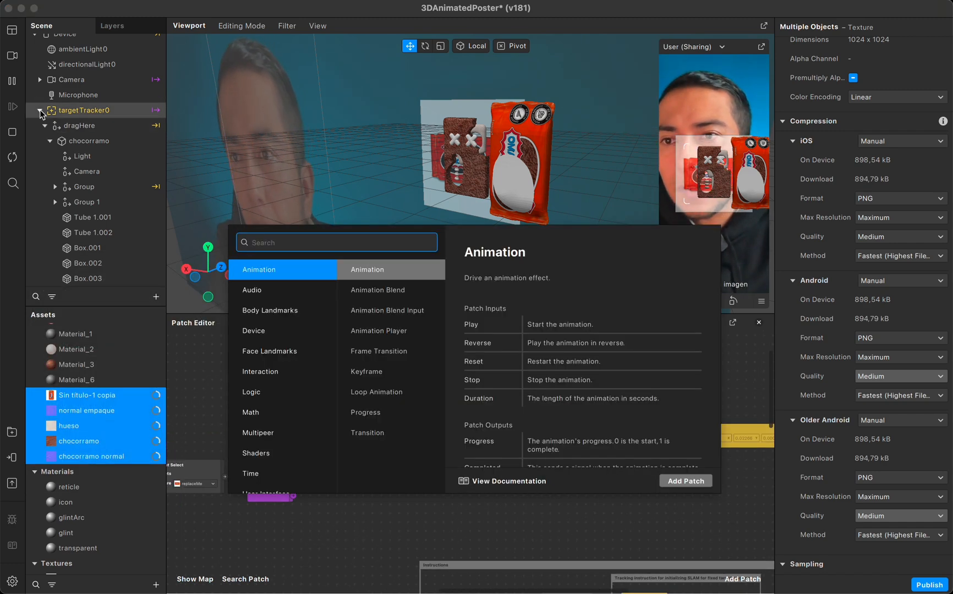
pyautogui.click(39, 110)
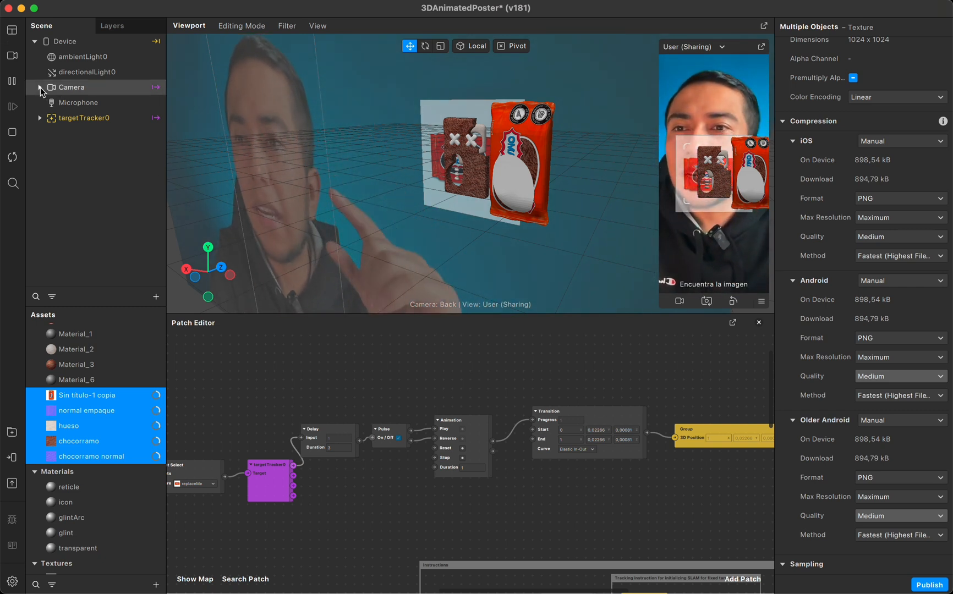
pyautogui.click(40, 87)
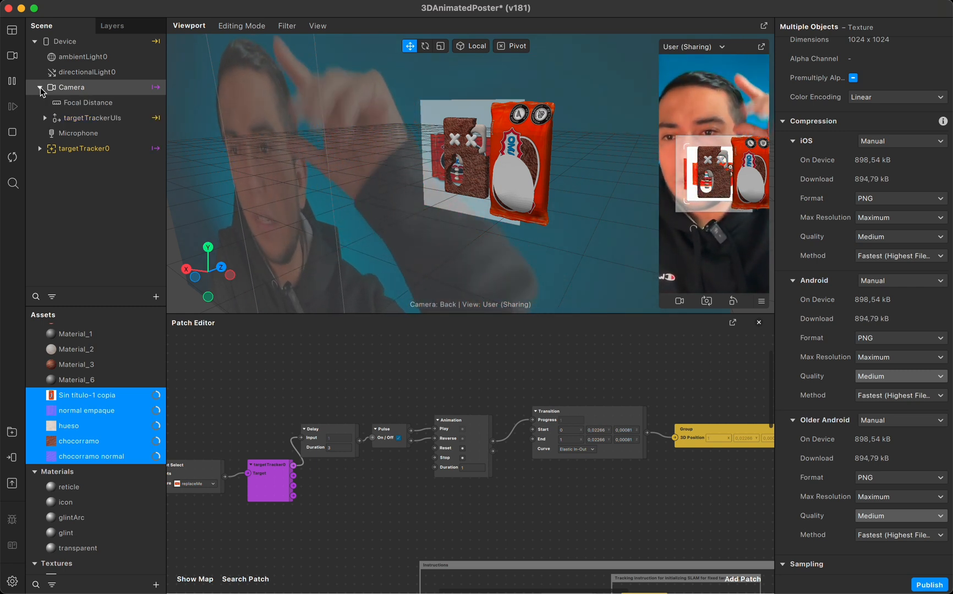
pyautogui.click(82, 124)
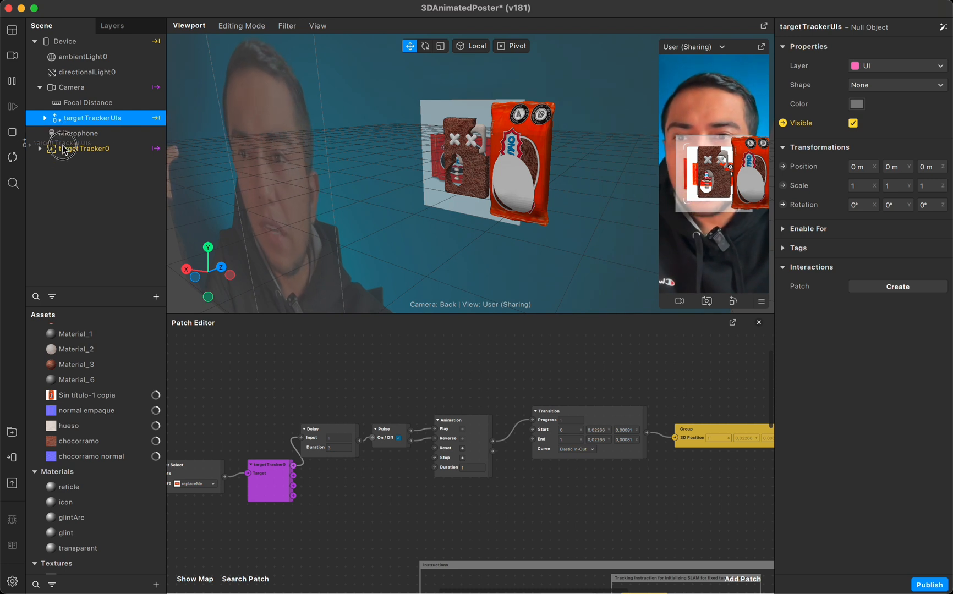
pyautogui.moveTo(63, 160); pyautogui.dragTo(64, 159)
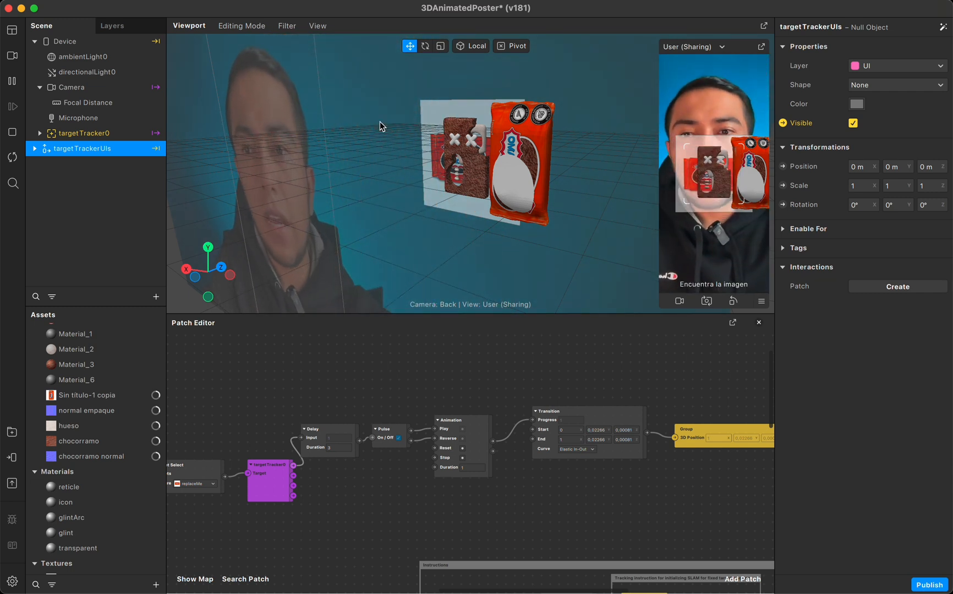
# - Examine the Instructions patch group, including its reticle, icon and tracker conditions and the instruction tokens sent to Device
pyautogui.scroll(-3, 573, 520)
pyautogui.hscroll(3, 573, 521)
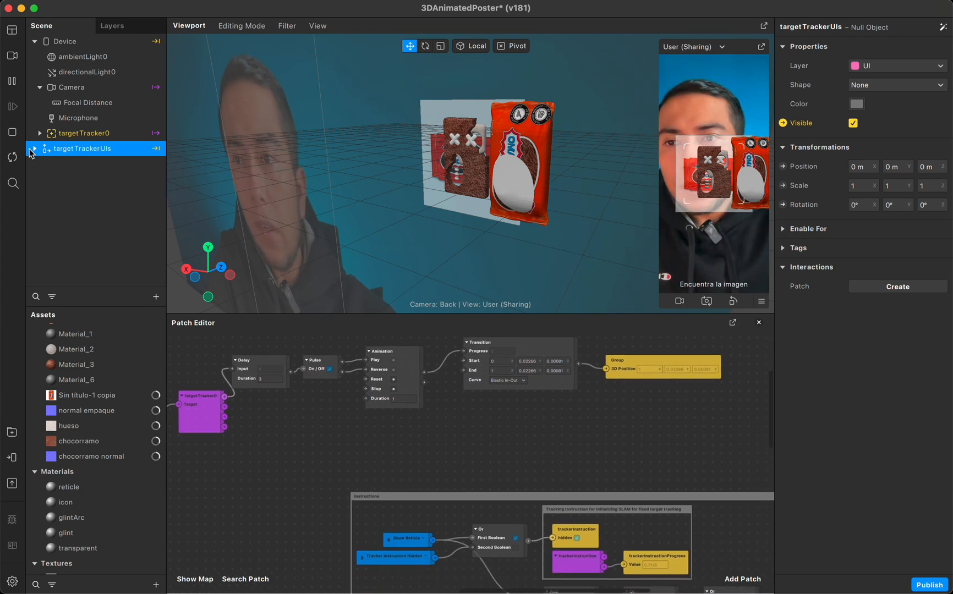
pyautogui.hscroll(6, 571, 514)
pyautogui.scroll(-3, 571, 515)
pyautogui.hscroll(-2, 571, 515)
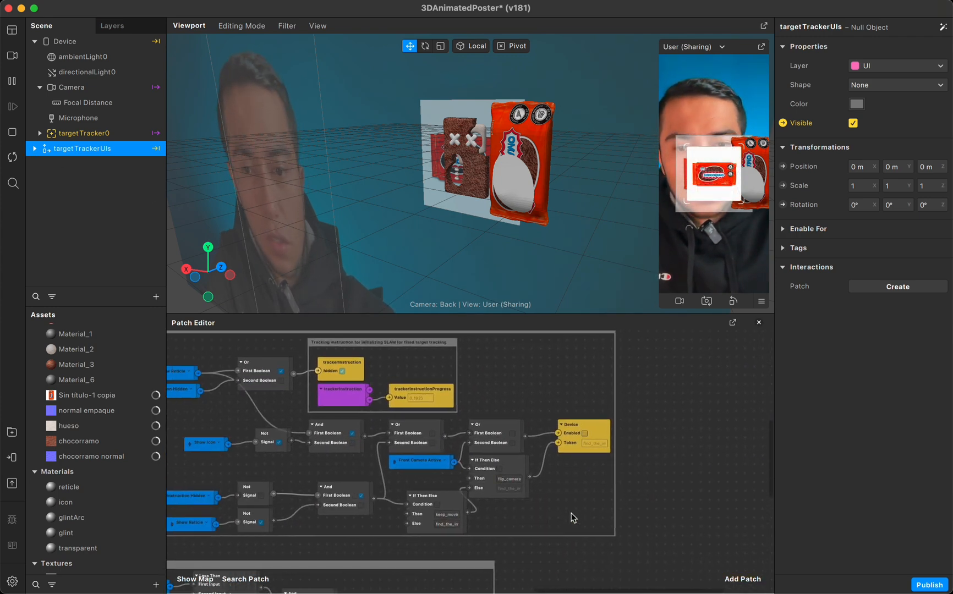
pyautogui.scroll(5, 571, 513)
pyautogui.hscroll(-3, 572, 518)
pyautogui.scroll(-1, 572, 519)
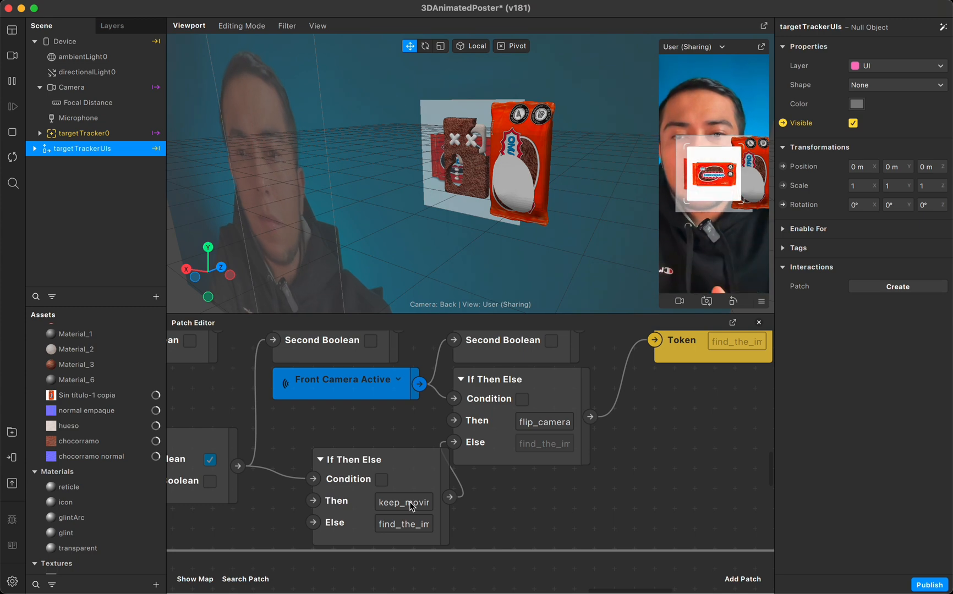
pyautogui.scroll(-10, 409, 496)
pyautogui.hscroll(-4, 409, 496)
pyautogui.scroll(7, 408, 495)
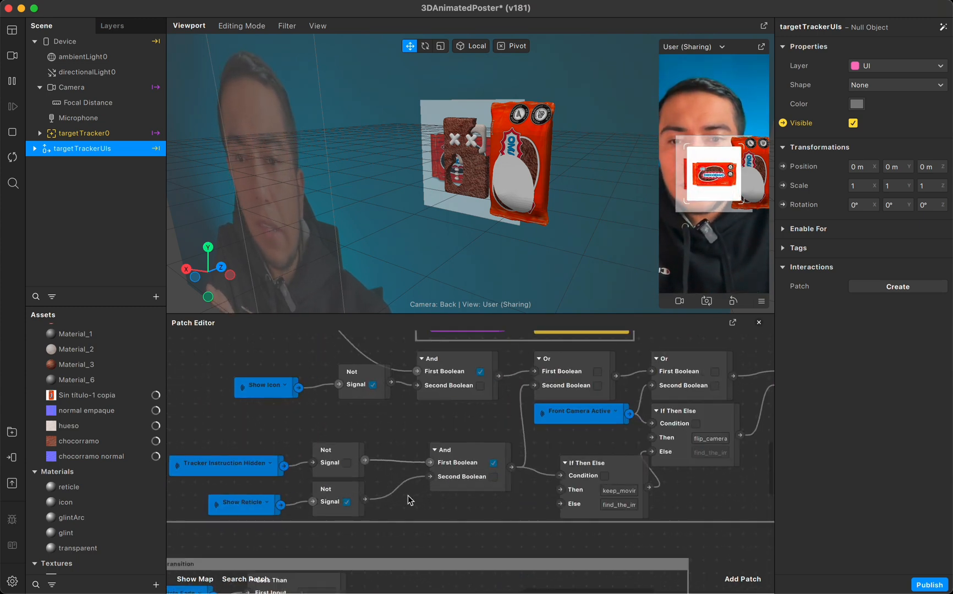
pyautogui.scroll(4, 408, 497)
pyautogui.hscroll(-4, 408, 497)
pyautogui.scroll(-2, 408, 496)
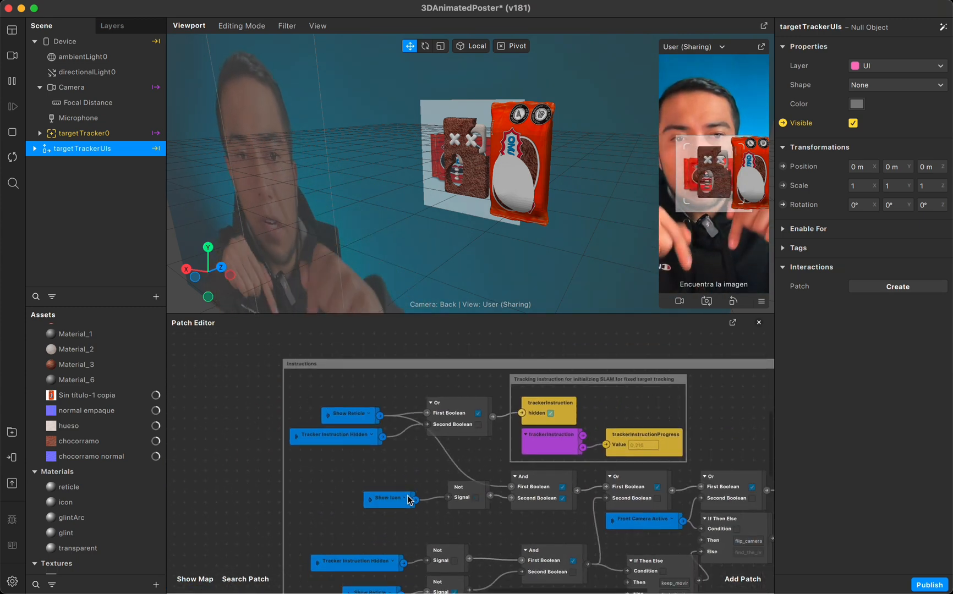
pyautogui.scroll(3, 301, 442)
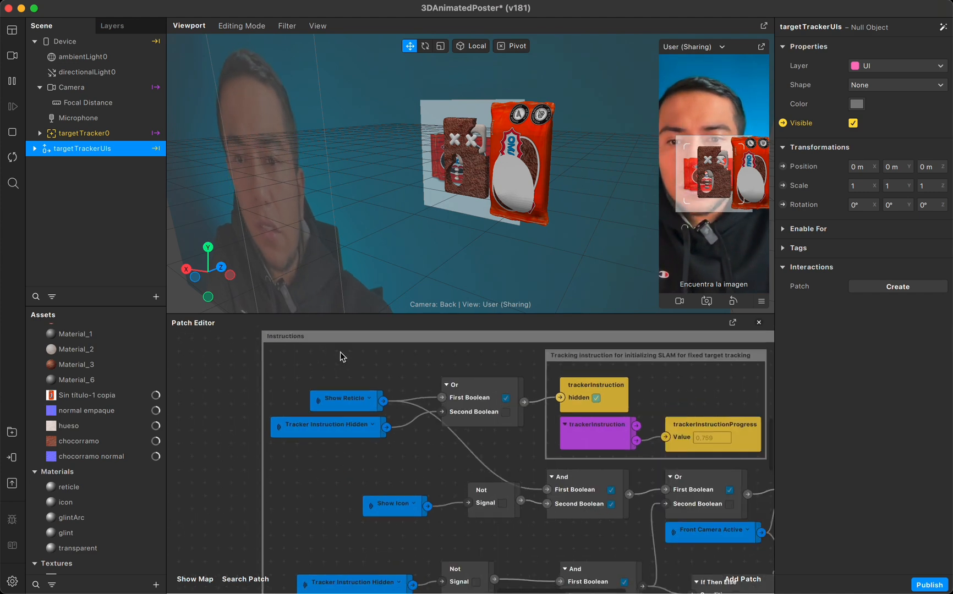
# - Trace the Instructions patch group and its neighbouring groups, following the reticle, icon and tracker conditions to the If Then Else patches
pyautogui.hscroll(1, 340, 352)
pyautogui.scroll(1, 306, 343)
pyautogui.click(322, 349)
pyautogui.scroll(-5, 322, 348)
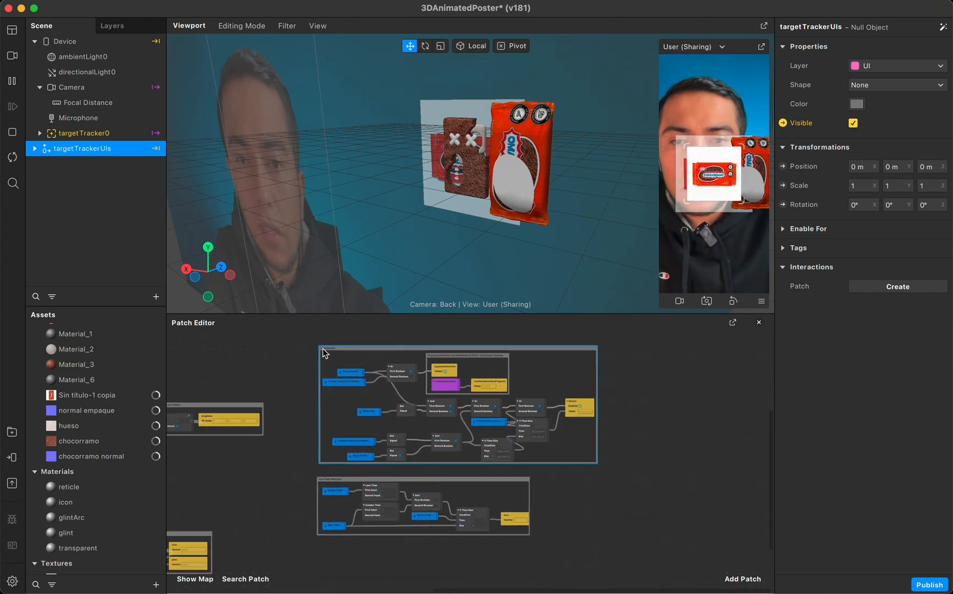
pyautogui.hscroll(-5, 322, 349)
pyautogui.scroll(2, 322, 348)
pyautogui.scroll(-4, 322, 348)
pyautogui.hscroll(3, 323, 349)
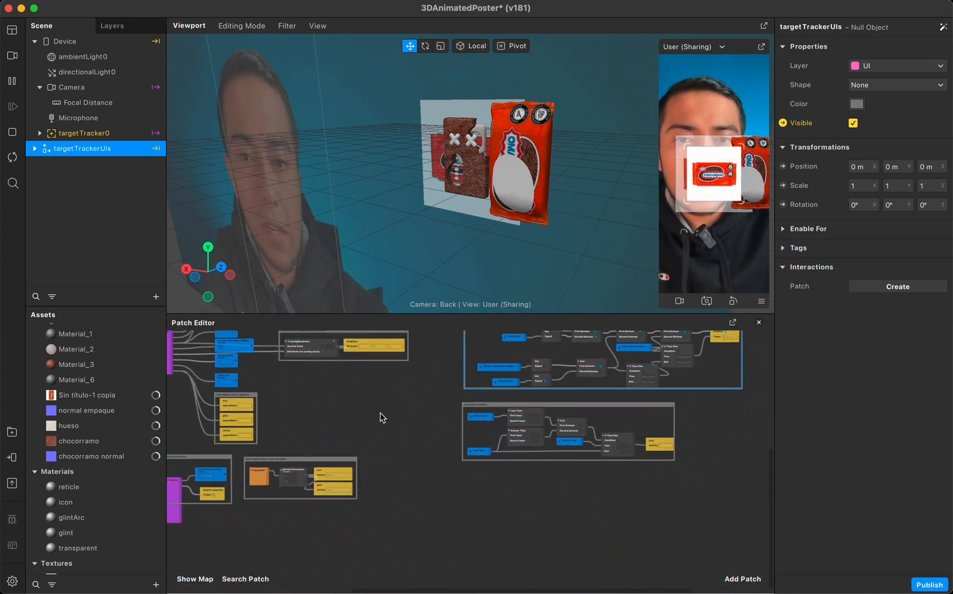
pyautogui.scroll(5, 383, 418)
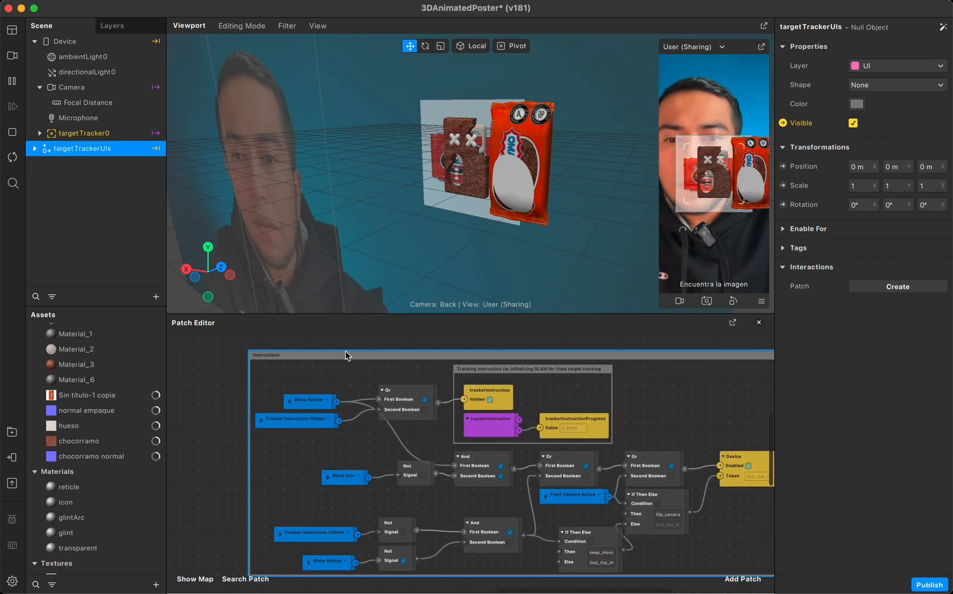
pyautogui.scroll(3, 330, 346)
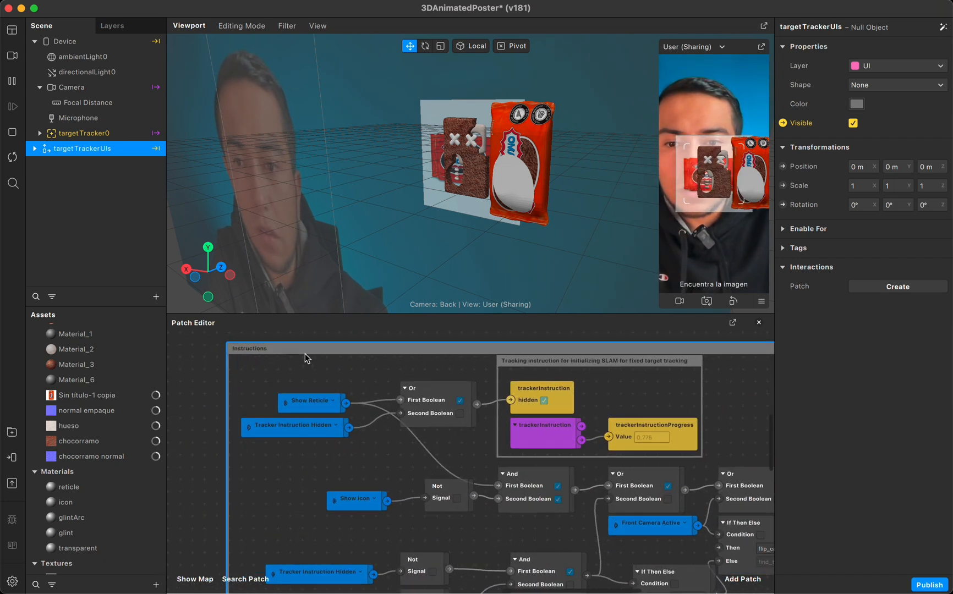
pyautogui.scroll(-2, 316, 358)
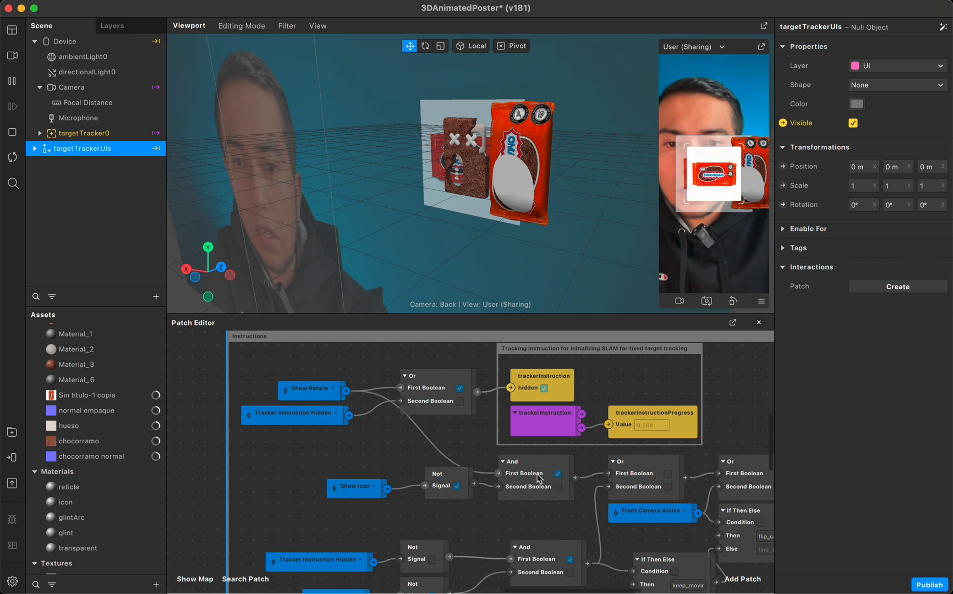
pyautogui.hscroll(2, 543, 460)
pyautogui.scroll(-5, 544, 461)
pyautogui.scroll(5, 544, 462)
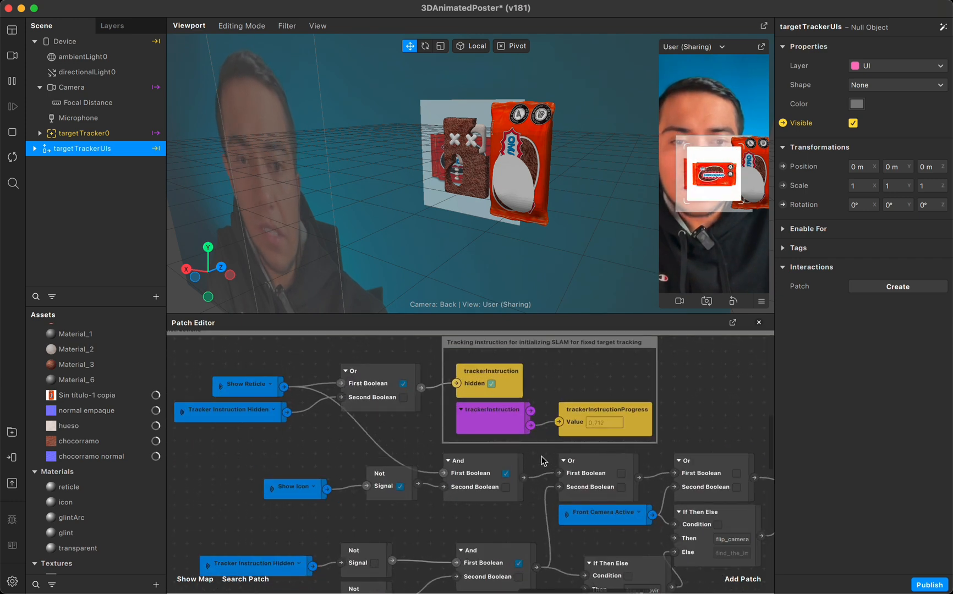
# - Clear the keep_moving token from the Then value of the lower If Then Else patch in the Instructions group
pyautogui.scroll(-3, 541, 460)
pyautogui.scroll(5, 542, 457)
pyautogui.scroll(-2, 534, 457)
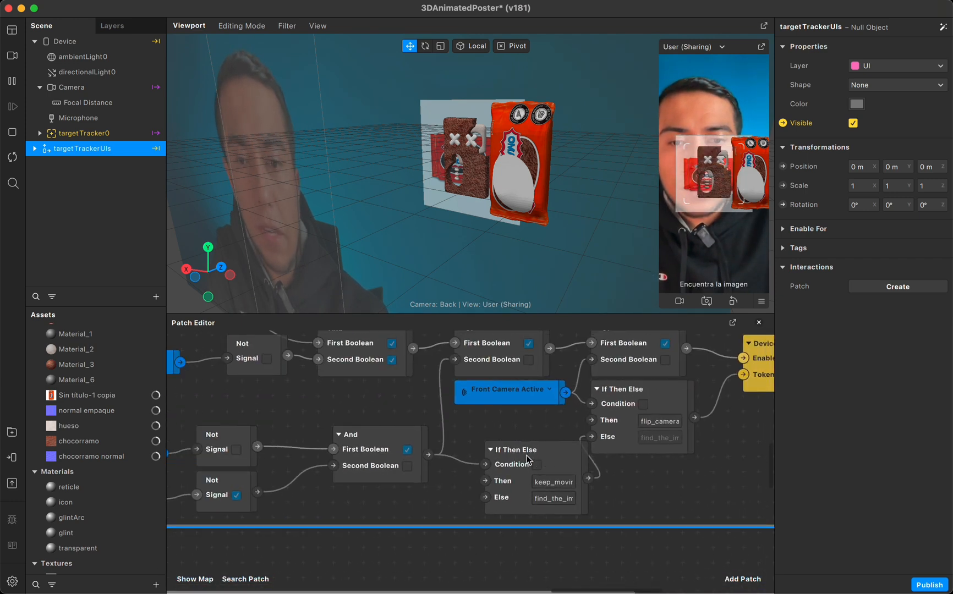
pyautogui.scroll(3, 527, 458)
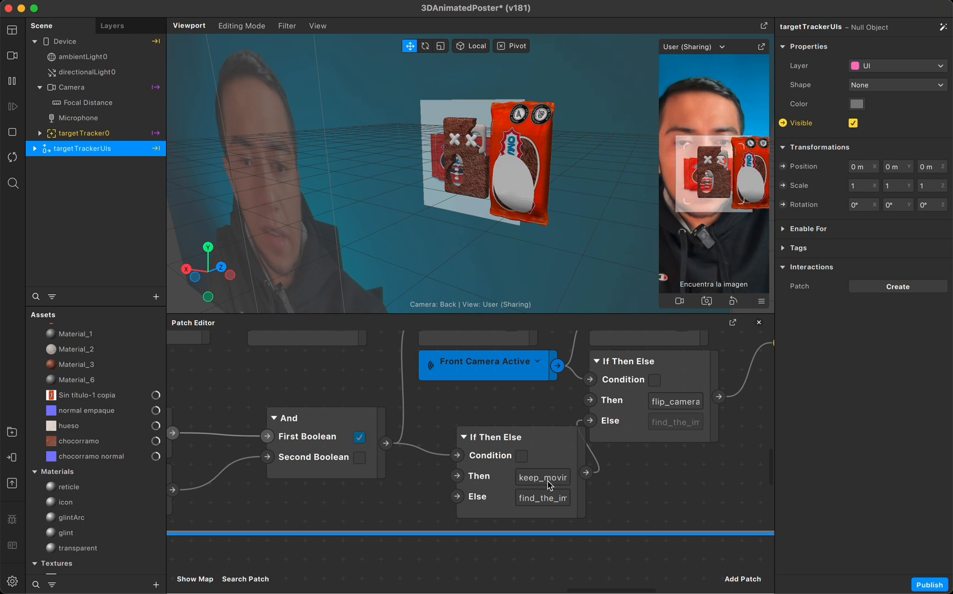
pyautogui.doubleClick(549, 481)
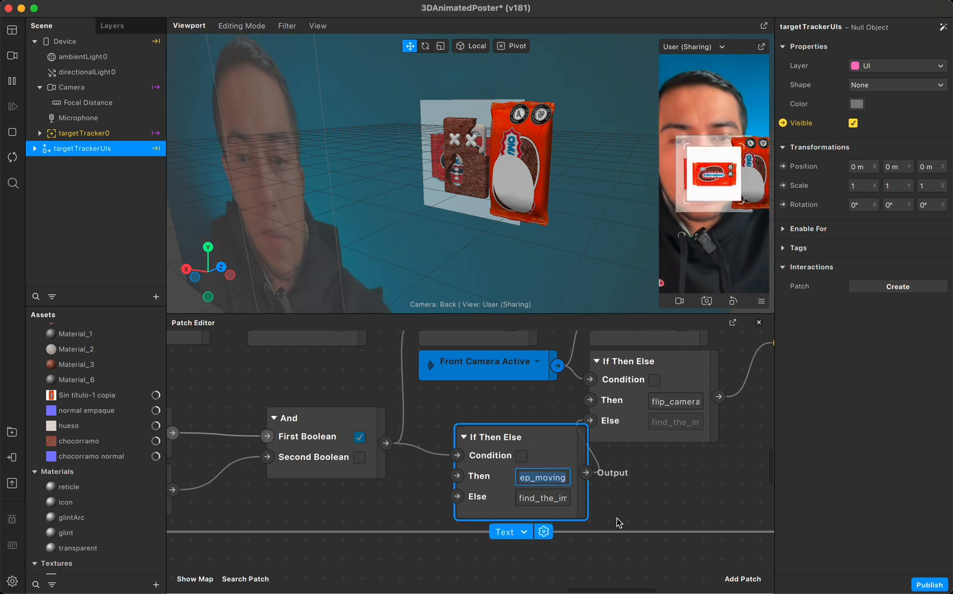
pyautogui.press('BackSpace')
pyautogui.click(642, 500)
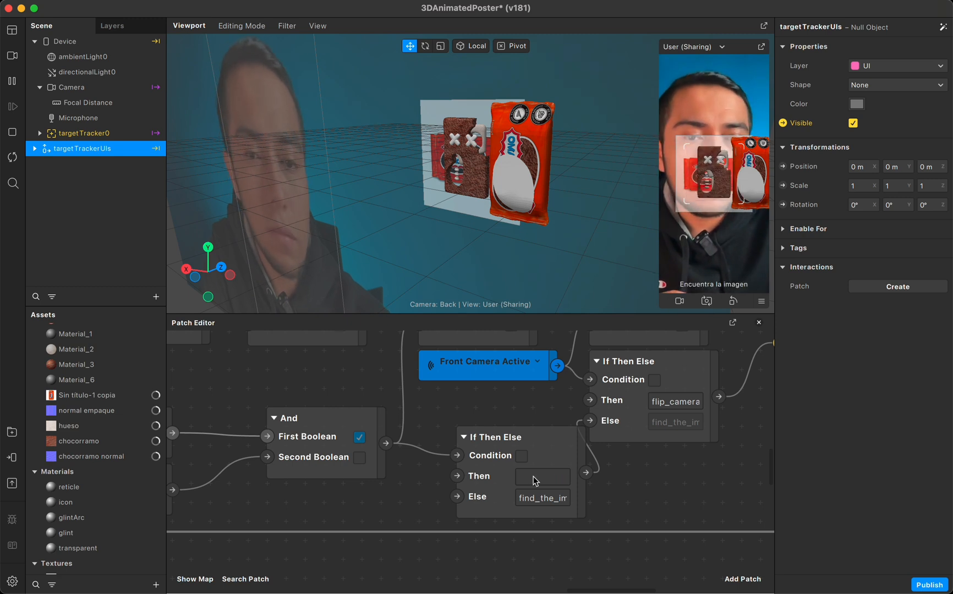
# - Refresh the test effect on Instagram and dismiss the device-testing options
pyautogui.click(12, 457)
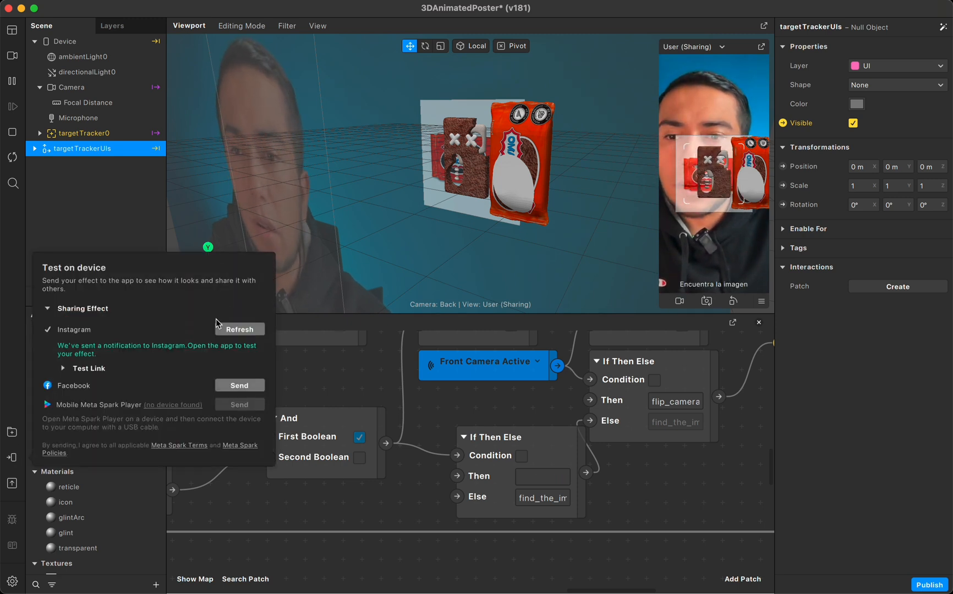
pyautogui.click(238, 329)
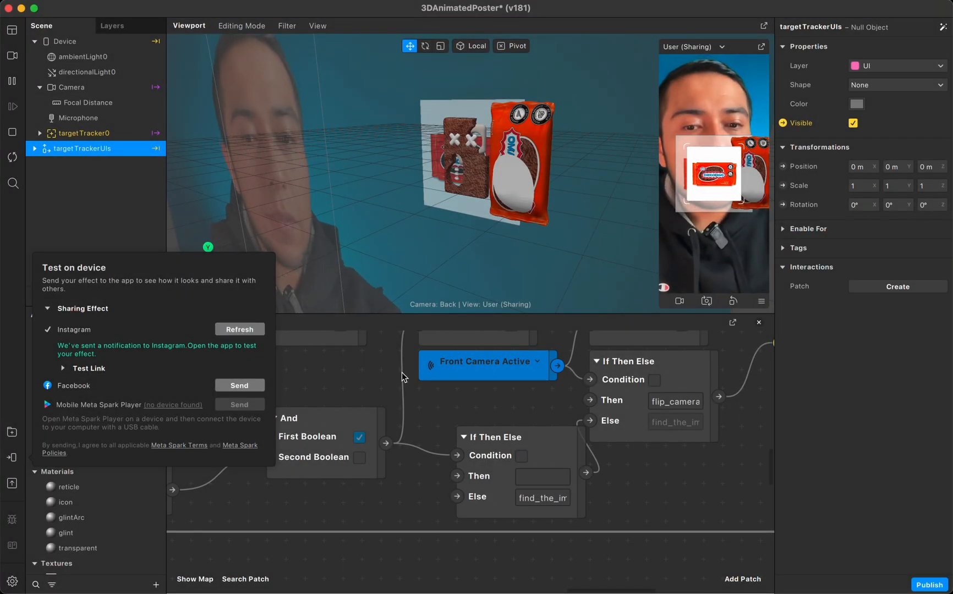
pyautogui.click(457, 415)
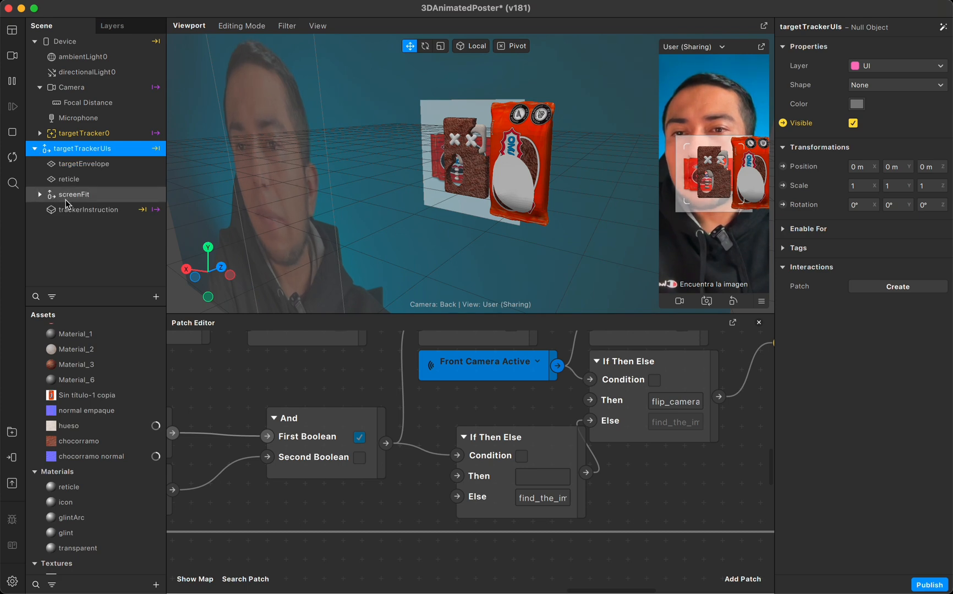
# - Find trackerInstruction among the targetTrackerUIs children and disconnect the Or patch from its hidden input in the Instructions group
pyautogui.click(65, 196)
pyautogui.scroll(-3, 415, 400)
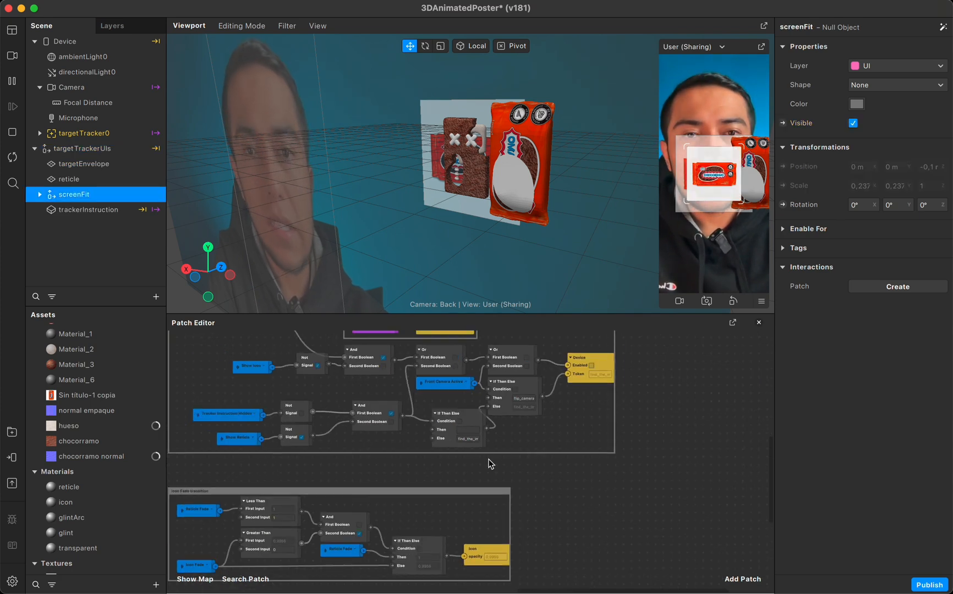
pyautogui.hscroll(-3, 489, 464)
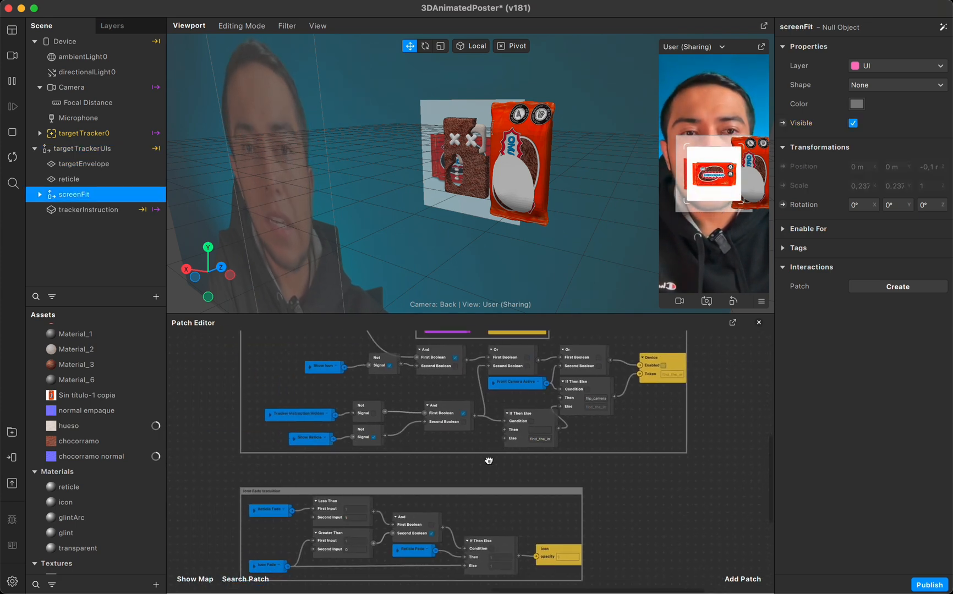
pyautogui.click(58, 150)
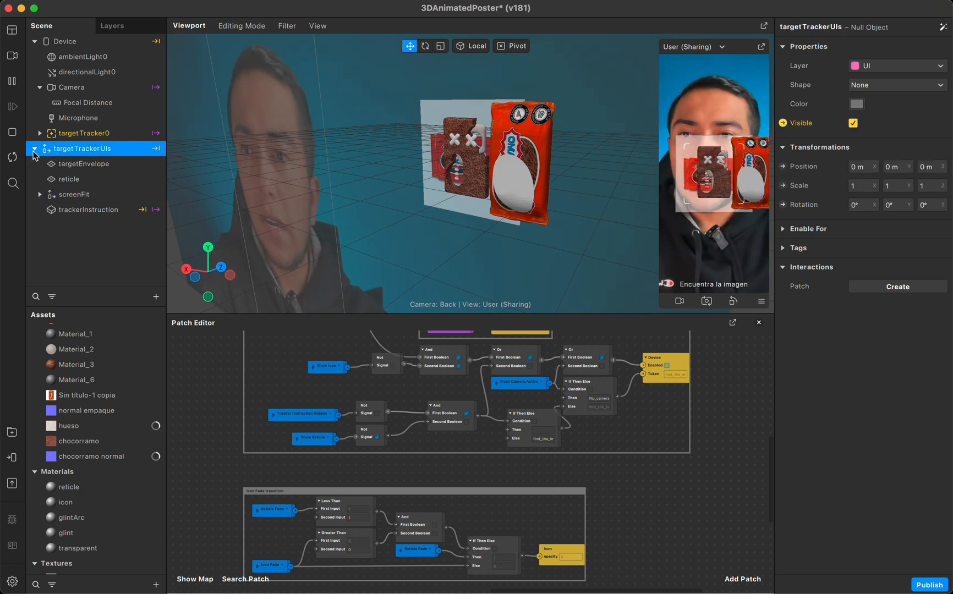
pyautogui.click(34, 150)
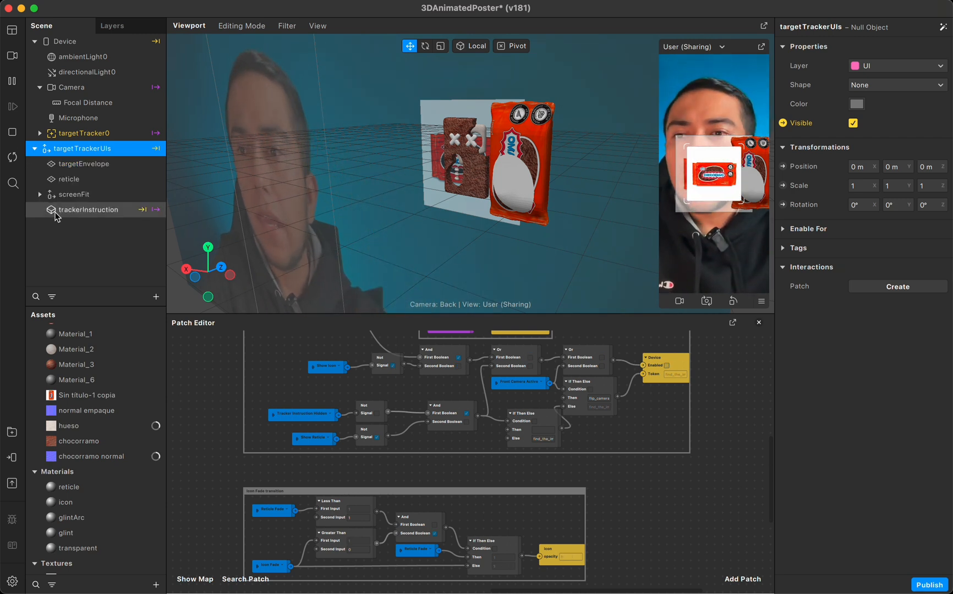
pyautogui.click(71, 212)
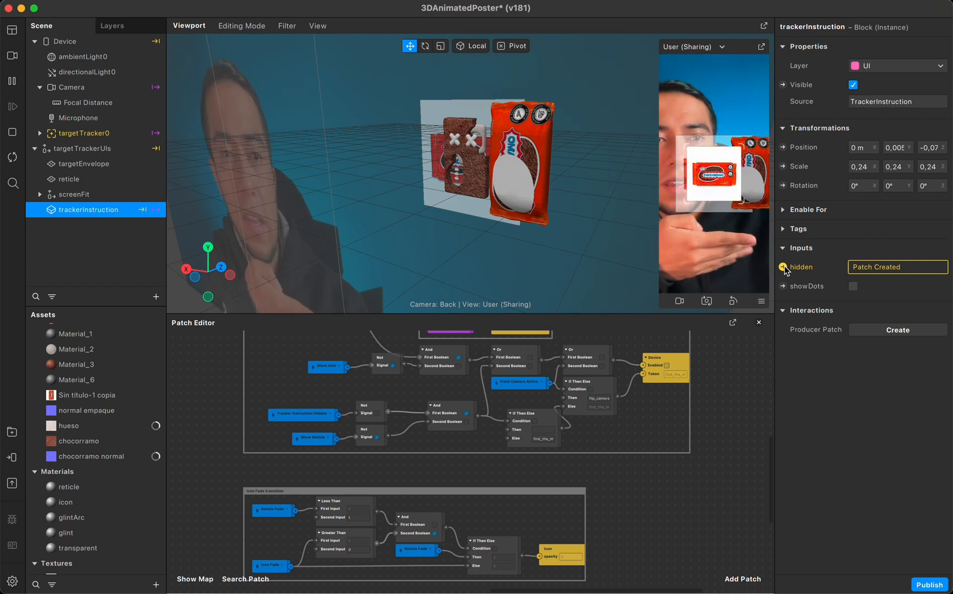
pyautogui.click(783, 267)
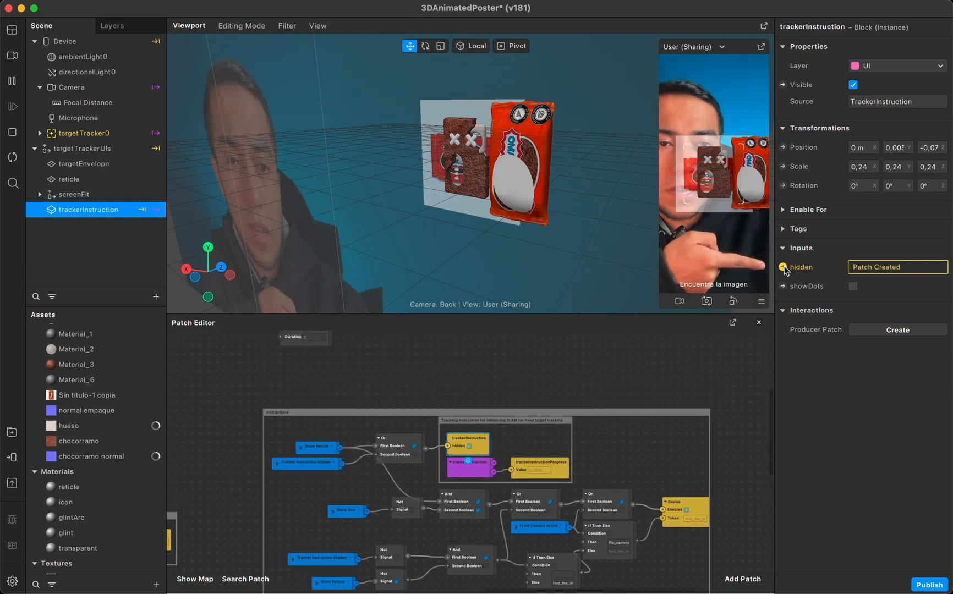
pyautogui.scroll(-1, 589, 454)
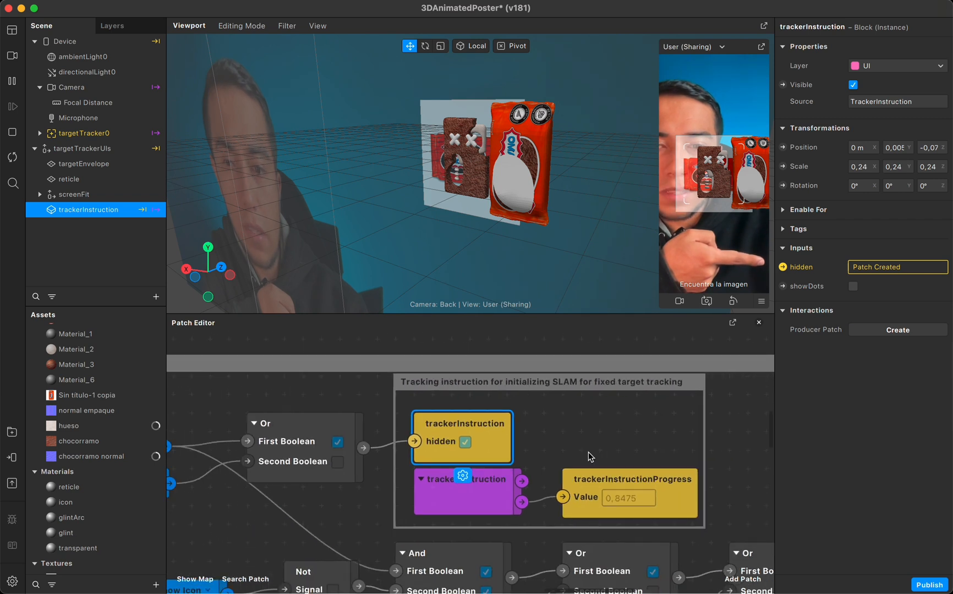
pyautogui.hscroll(-2, 520, 434)
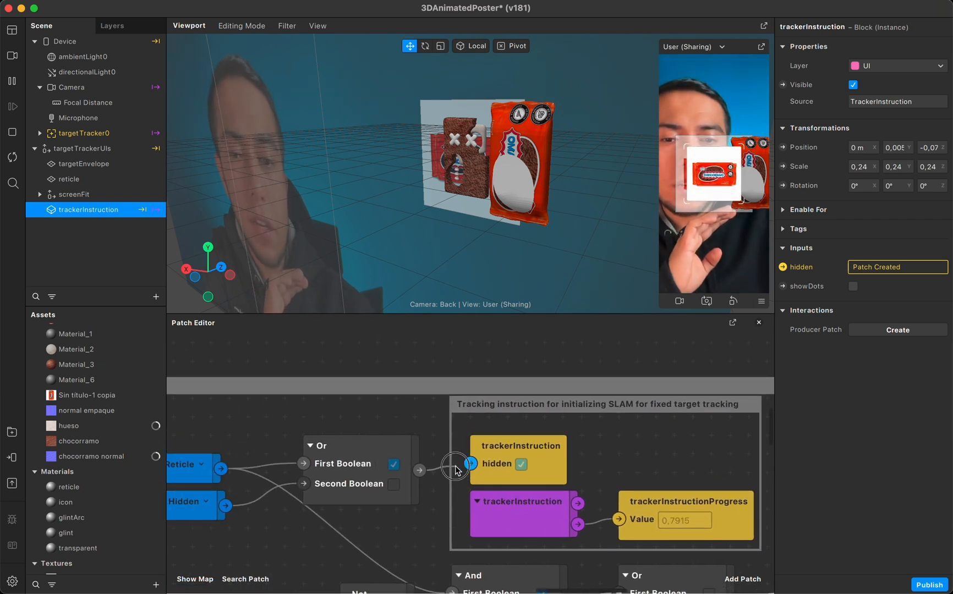
pyautogui.moveTo(456, 467); pyautogui.dragTo(456, 468)
pyautogui.click(462, 483)
pyautogui.scroll(-4, 463, 482)
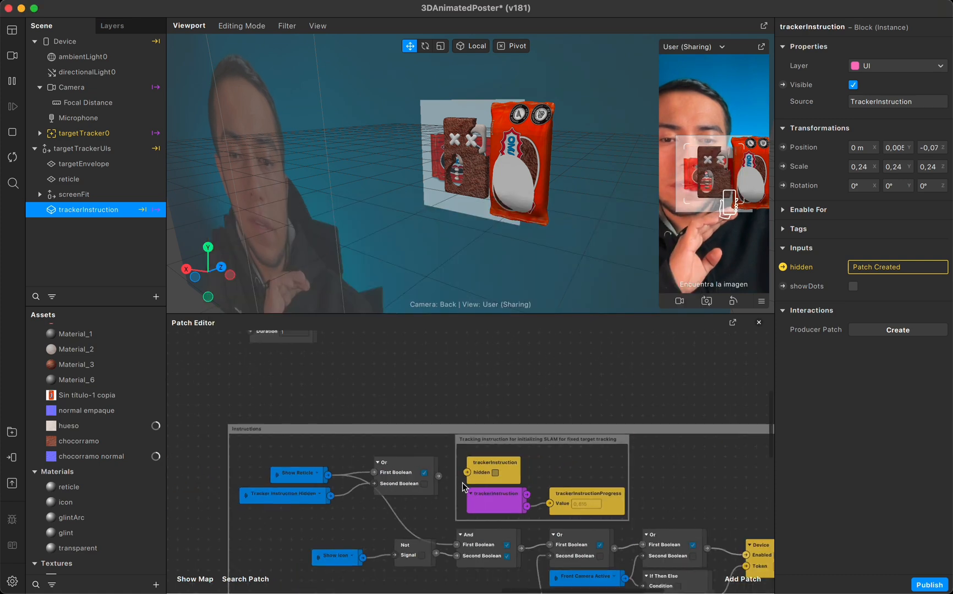
# - Move the trackerInstruction hidden patch out of the Instructions group to just above the Delay patch
pyautogui.scroll(2, 463, 483)
pyautogui.moveTo(520, 507); pyautogui.dragTo(447, 396)
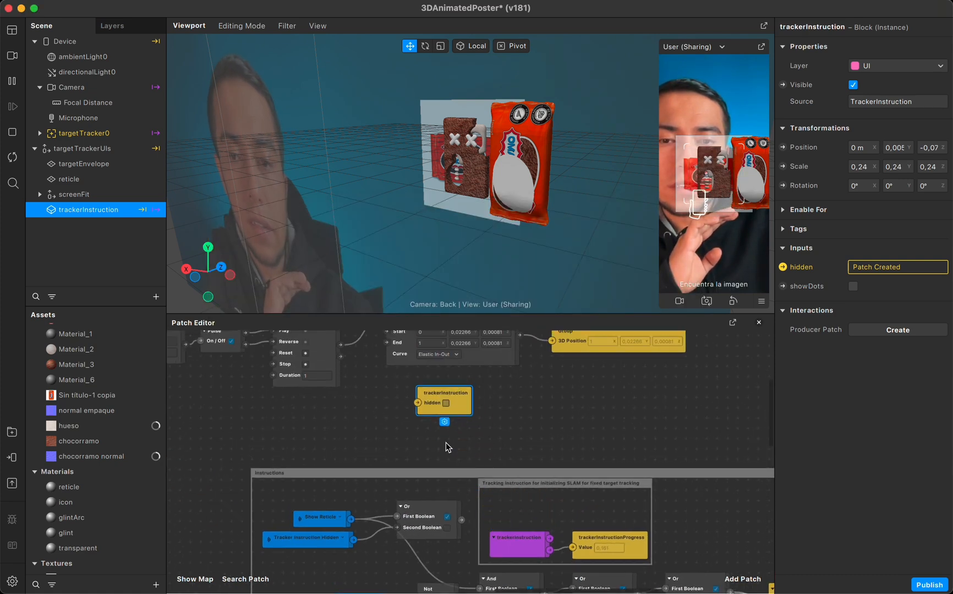
pyautogui.scroll(3, 446, 443)
pyautogui.hscroll(-3, 446, 442)
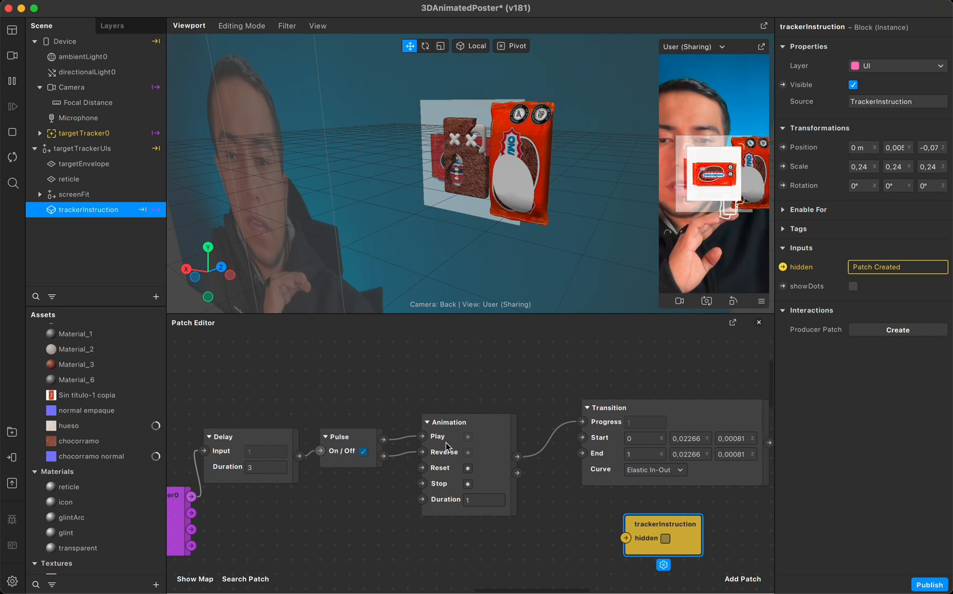
pyautogui.hscroll(-3, 446, 442)
pyautogui.scroll(-1, 446, 443)
pyautogui.moveTo(731, 494); pyautogui.dragTo(323, 341)
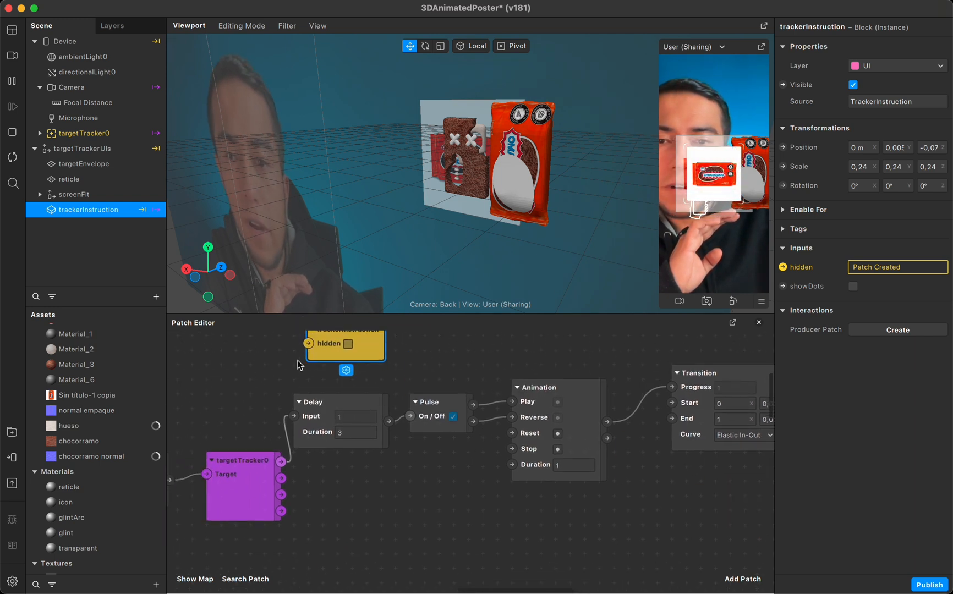
# - Reposition the targetTracker0 patch beside trackerInstruction and connect its Found output to the hidden input
pyautogui.hscroll(-3, 294, 428)
pyautogui.scroll(1, 294, 428)
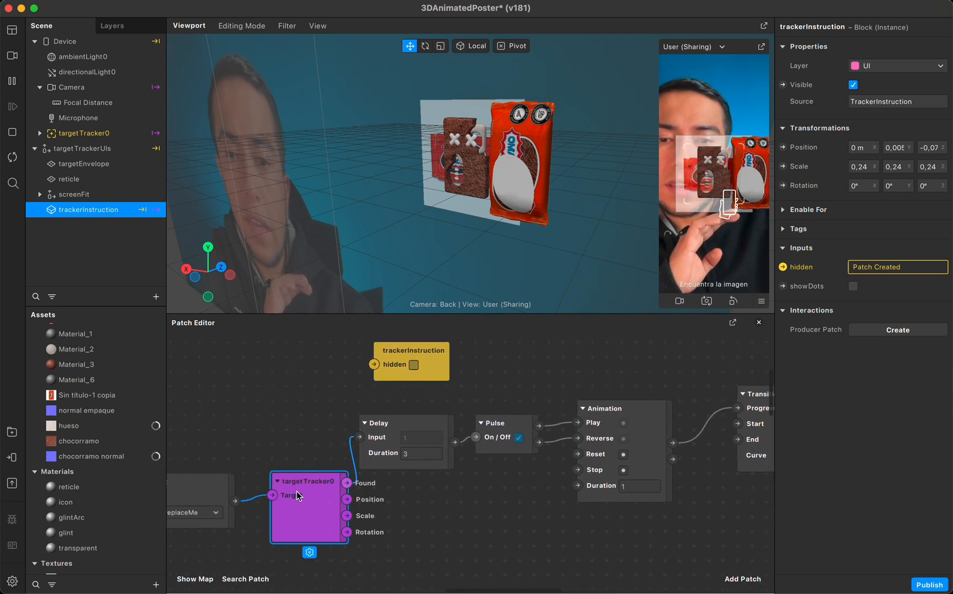
pyautogui.moveTo(298, 487); pyautogui.dragTo(266, 370)
pyautogui.scroll(2, 324, 465)
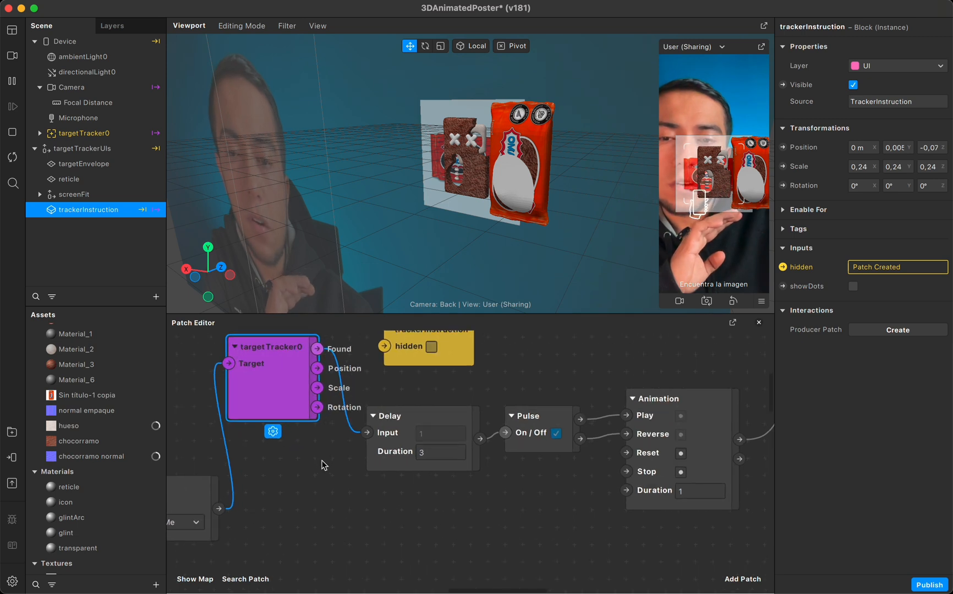
pyautogui.scroll(3, 273, 374)
pyautogui.hscroll(2, 273, 374)
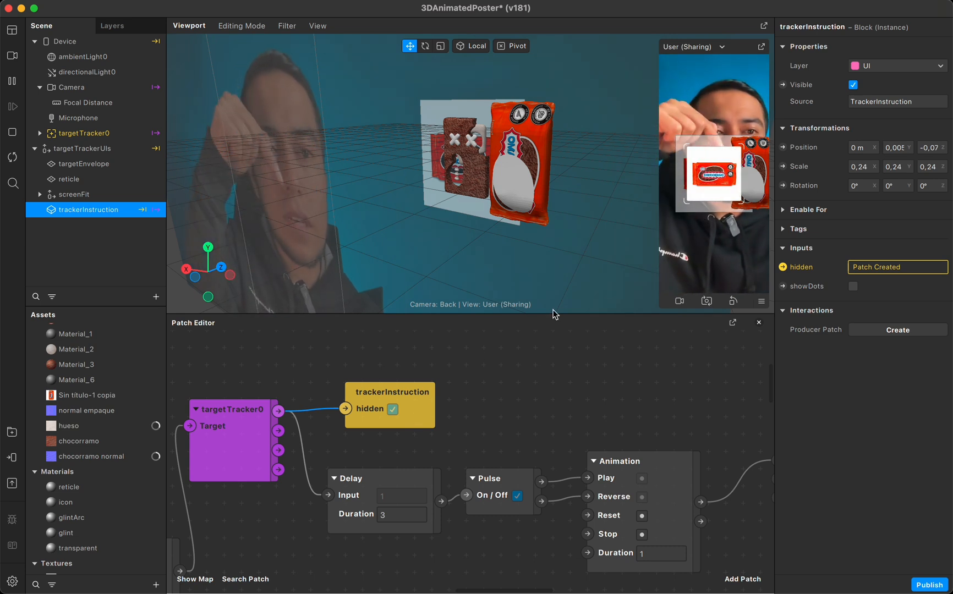
# - Resend the effect with the rewired trackerInstruction to Instagram and close the device-testing options
pyautogui.click(11, 458)
pyautogui.click(245, 337)
pyautogui.click(626, 408)
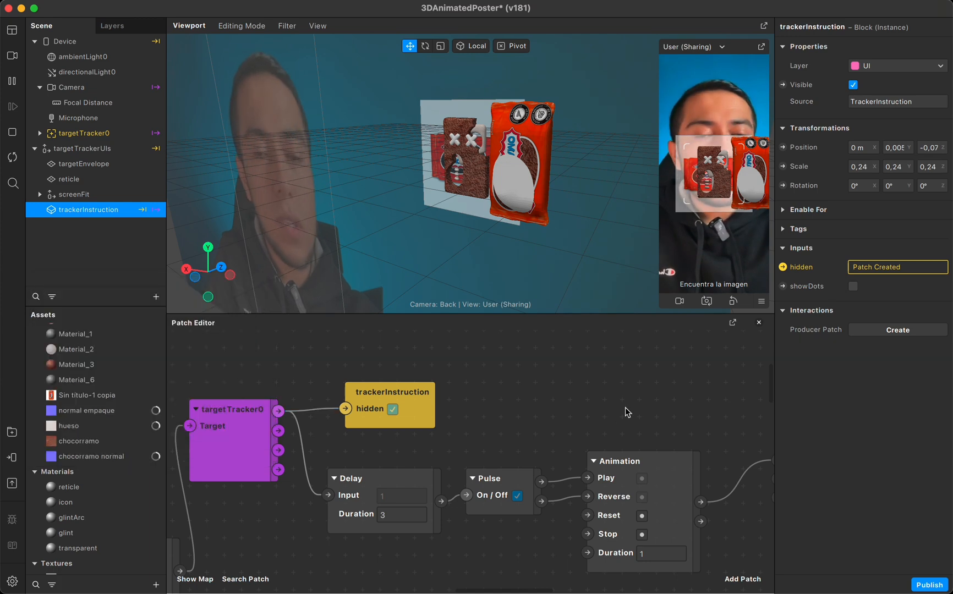
# - Review the patch graph from the animation chain to the Instructions group, and open the device-testing options
pyautogui.scroll(-5, 626, 407)
pyautogui.hscroll(5, 625, 408)
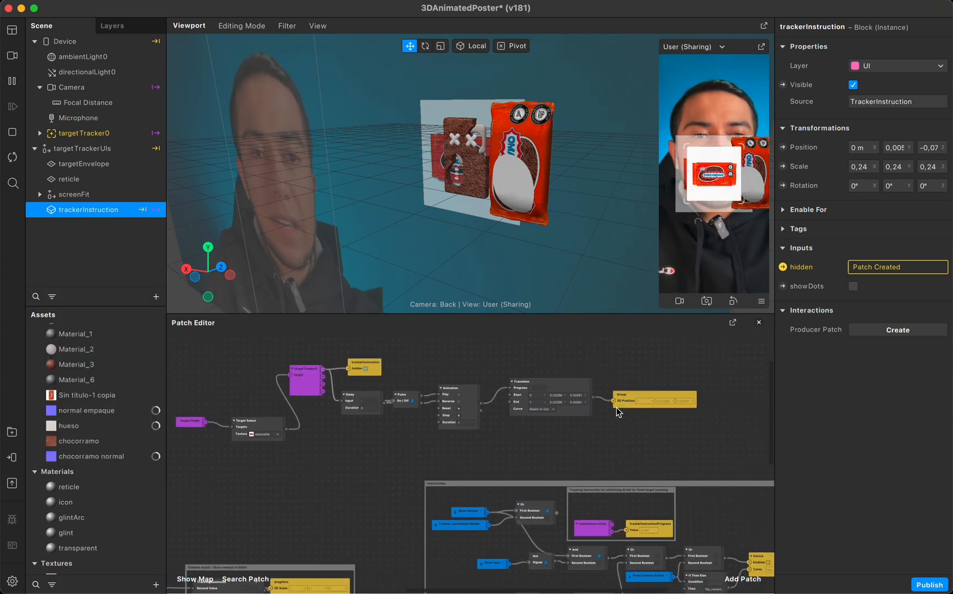
pyautogui.hscroll(3, 629, 415)
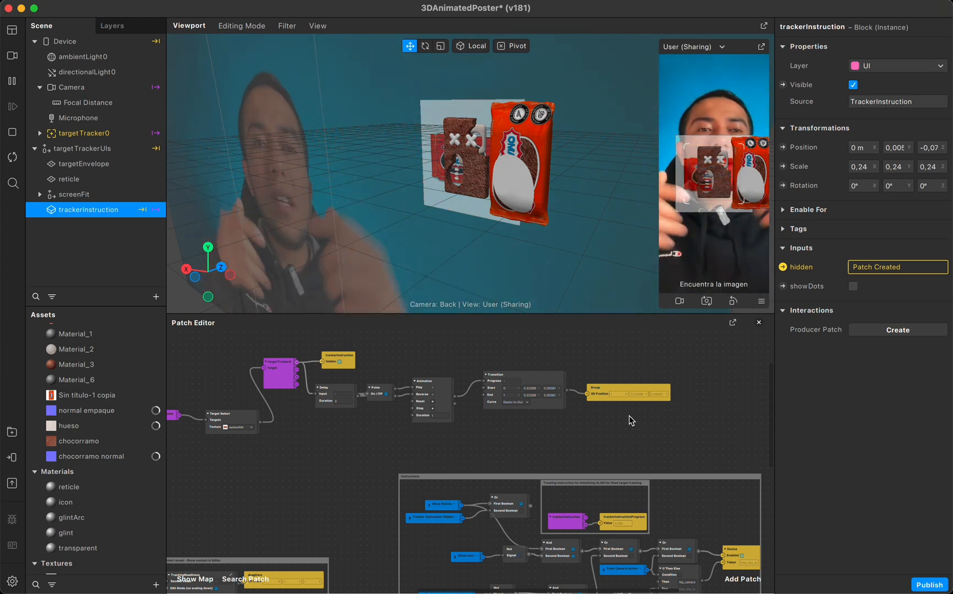
pyautogui.keyDown('ctrl'); pyautogui.scroll(5, 619, 454); pyautogui.keyUp('ctrl')
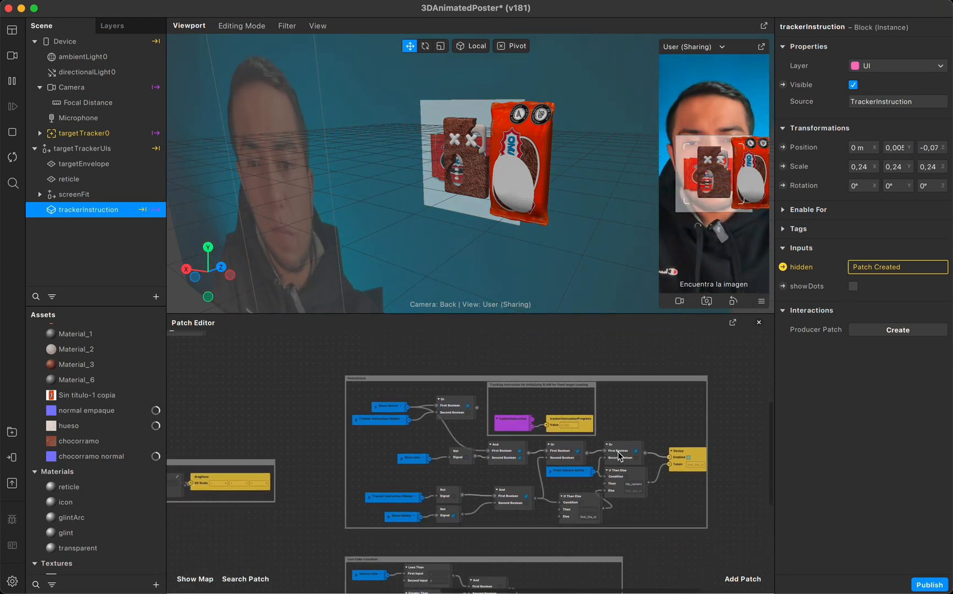
pyautogui.scroll(5, 618, 451)
pyautogui.hscroll(-4, 618, 452)
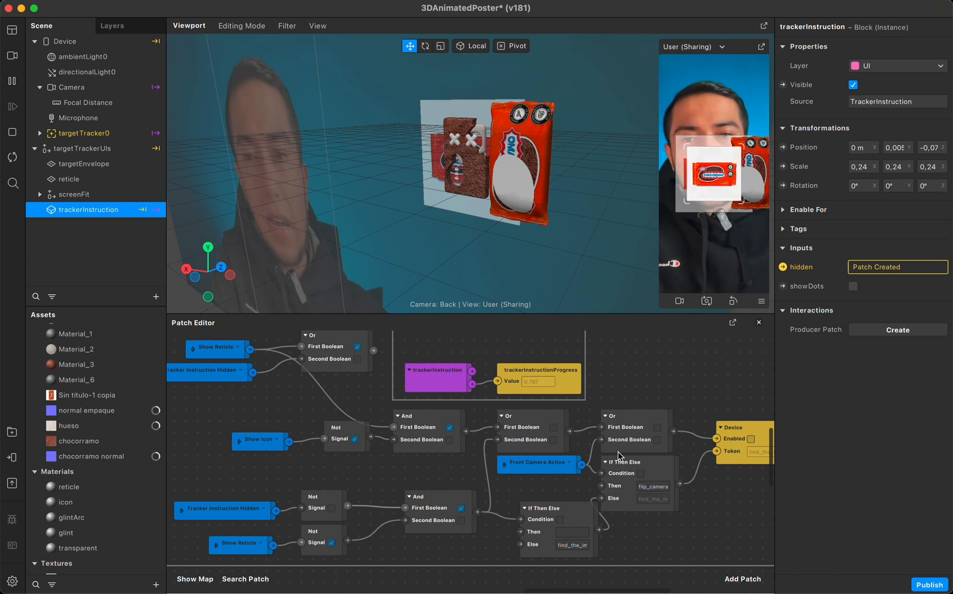
pyautogui.click(12, 458)
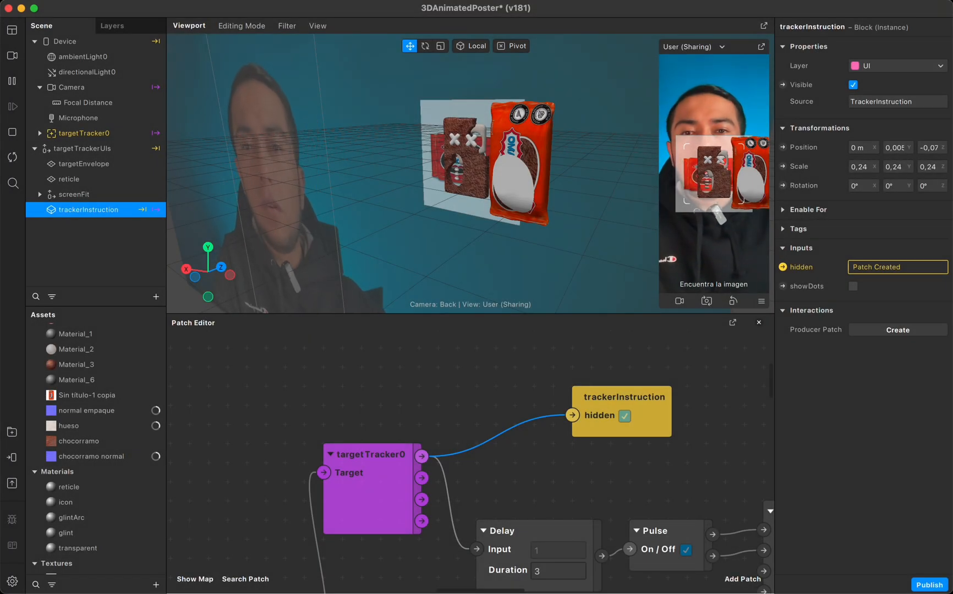
# - Locate the patch that drives the Visible property of targetTrackerUIs
pyautogui.click(108, 133)
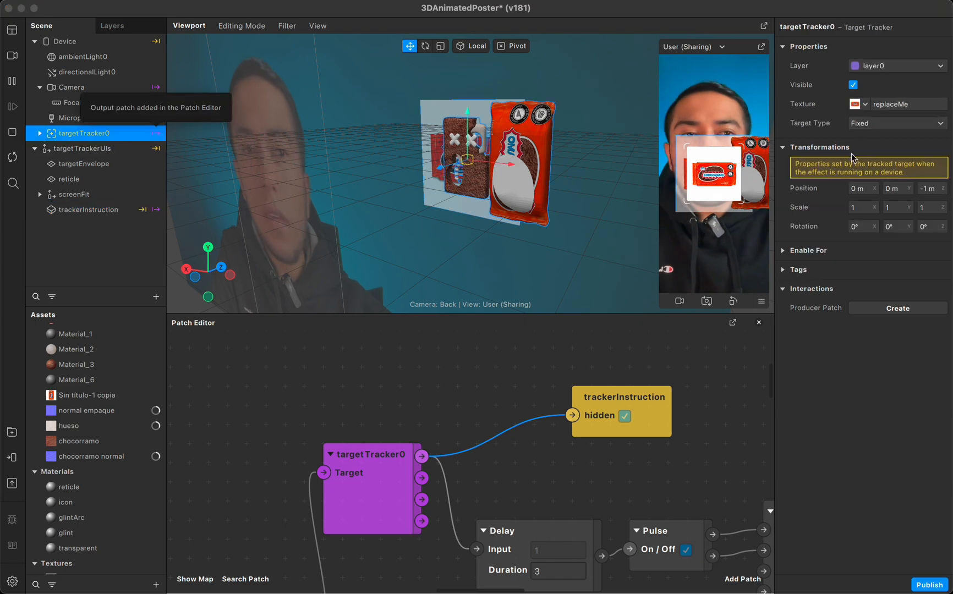
pyautogui.click(75, 151)
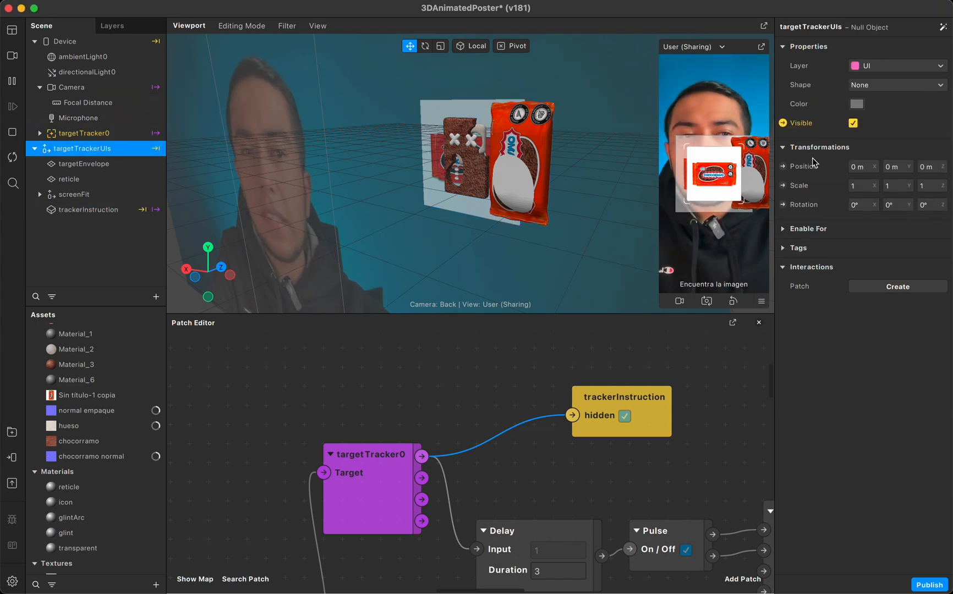
pyautogui.click(784, 124)
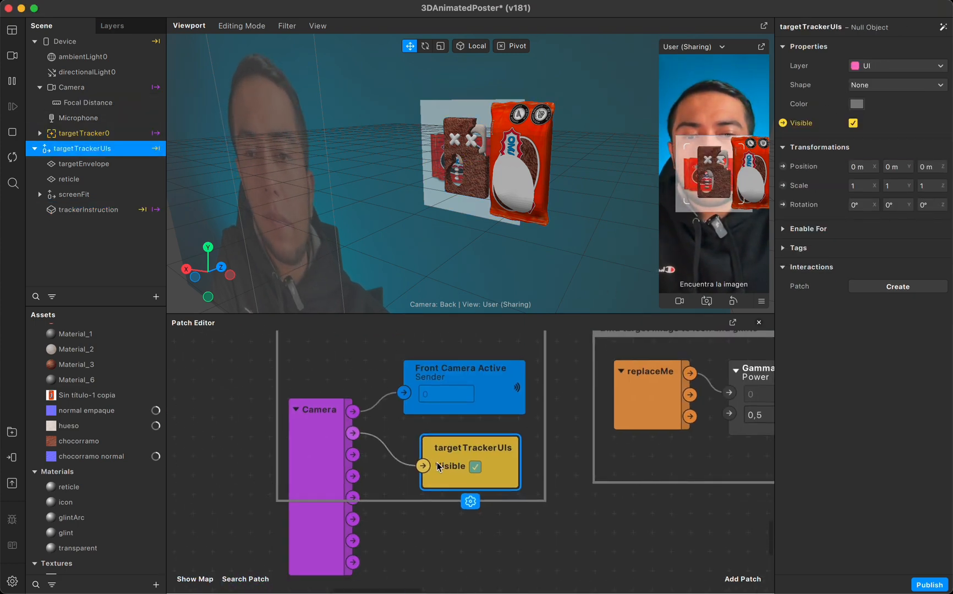